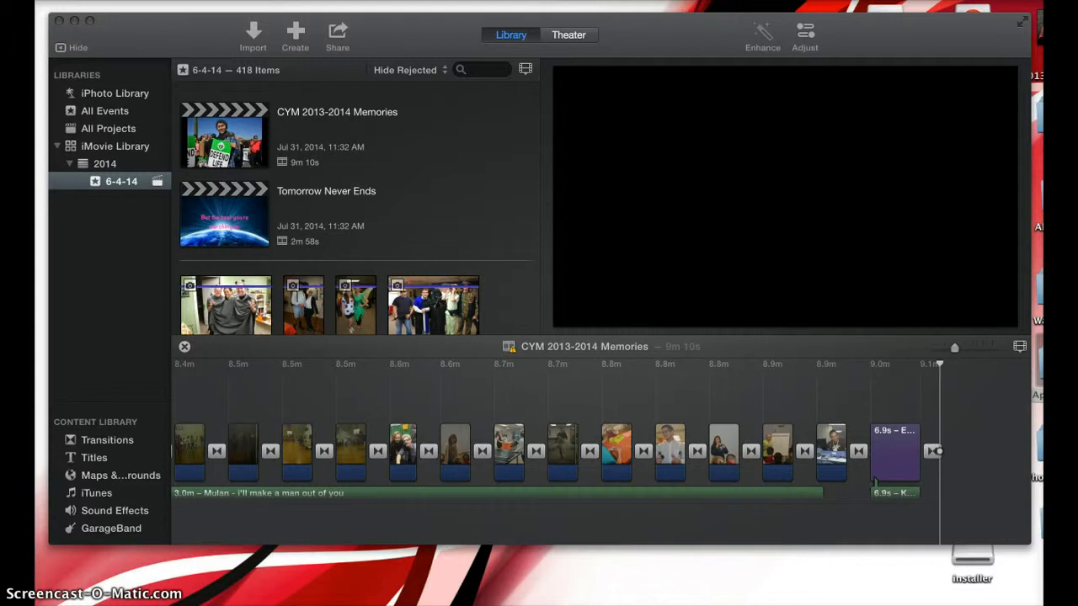
Create a new movie with No Theme, keeping the name My Movie and the event 6-4-14.
{"action": "left_click", "coordinate": [345, 376]}
{"action": "left_click", "coordinate": [296, 32]}
{"action": "left_click", "coordinate": [284, 92]}
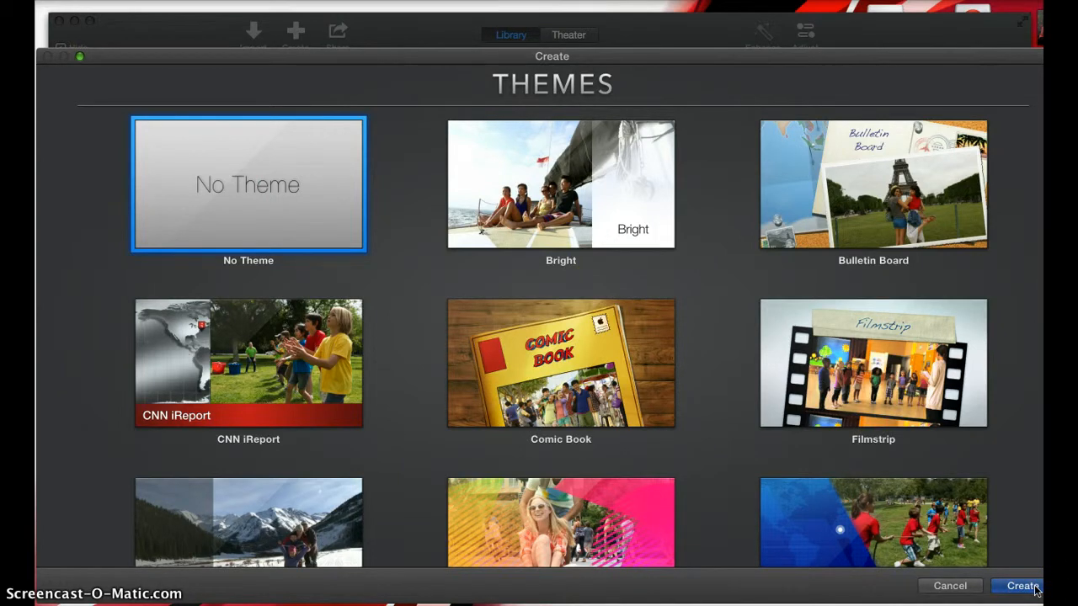
{"action": "scroll", "coordinate": [842, 458], "scroll_direction": "down", "scroll_amount": 10}
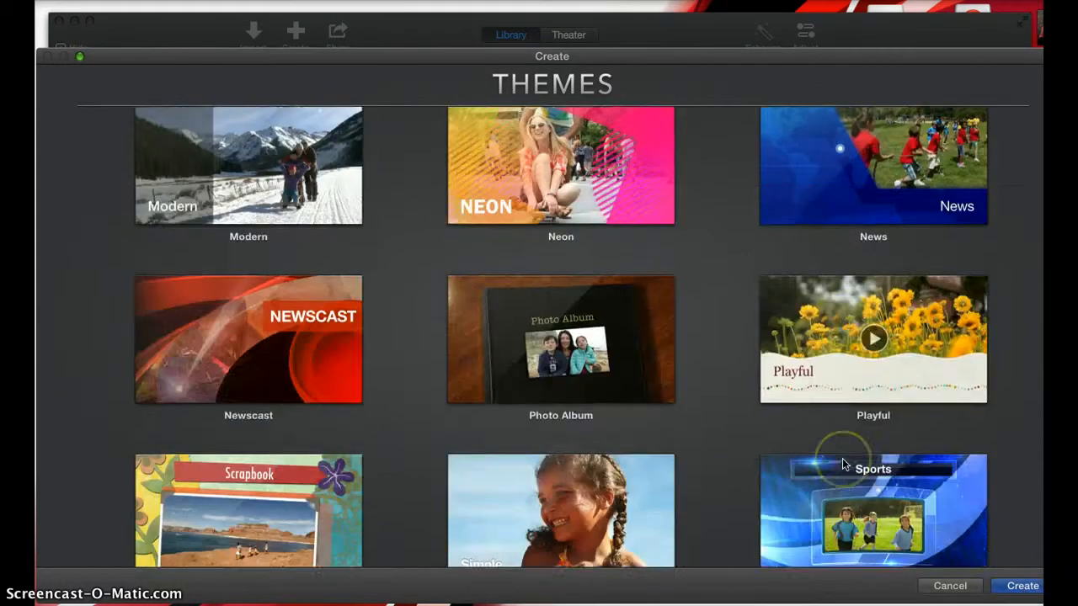
{"action": "scroll", "coordinate": [842, 464], "scroll_direction": "up", "scroll_amount": 10}
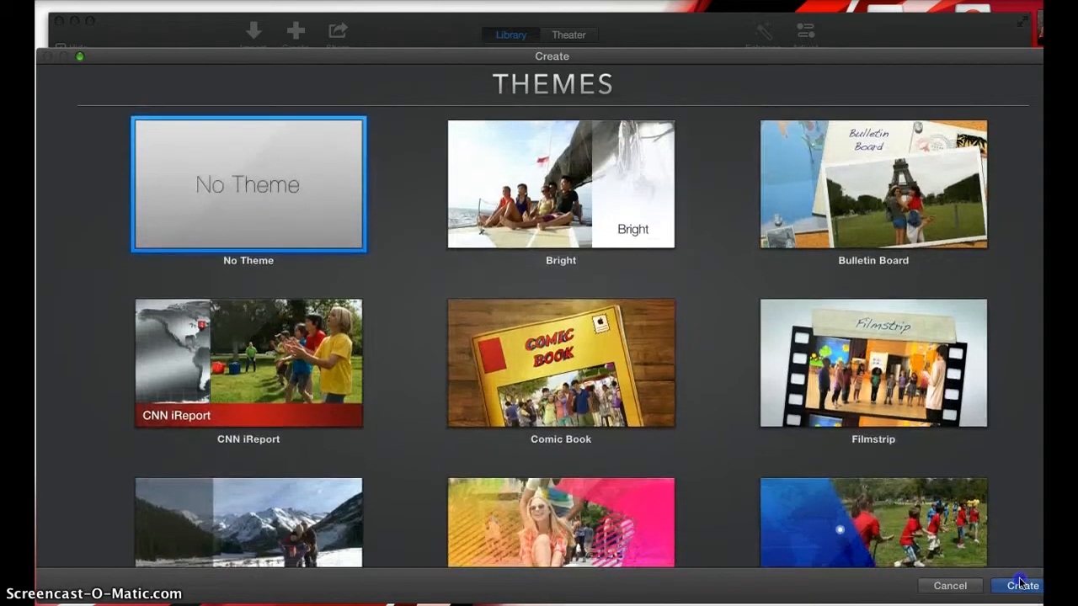
{"action": "left_click", "coordinate": [1022, 585]}
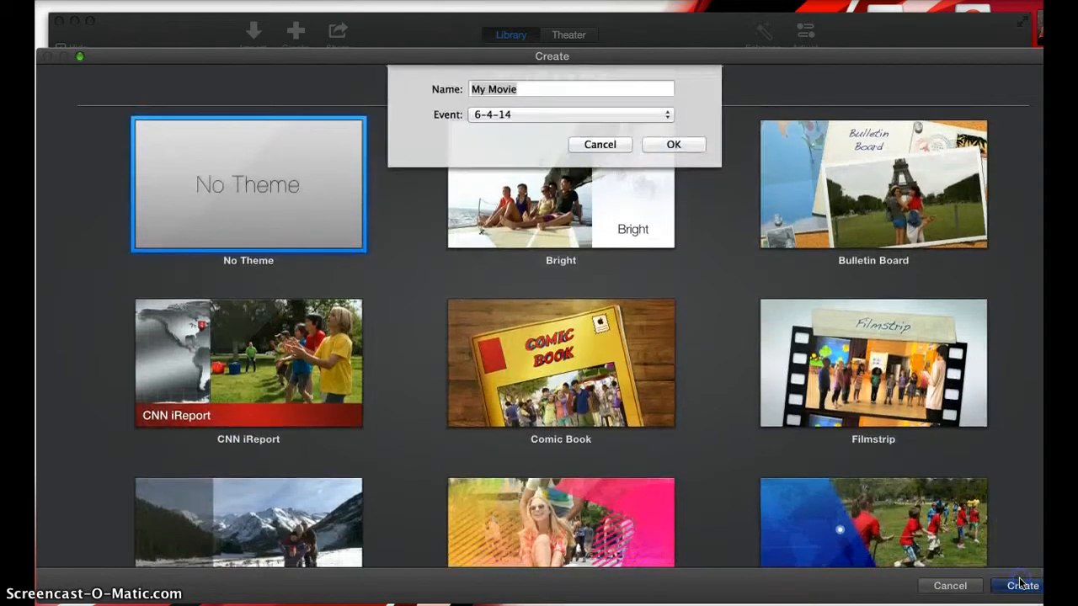
{"action": "left_click", "coordinate": [673, 144]}
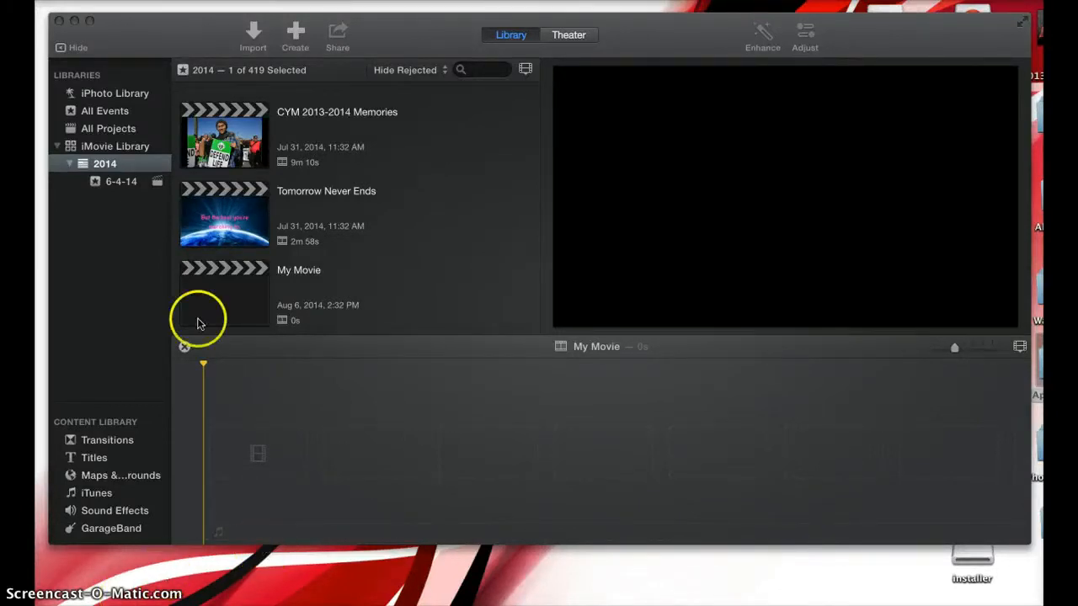
Show all projects and rename the new empty My Movie project as My Movie 1.
{"action": "left_click", "coordinate": [121, 129]}
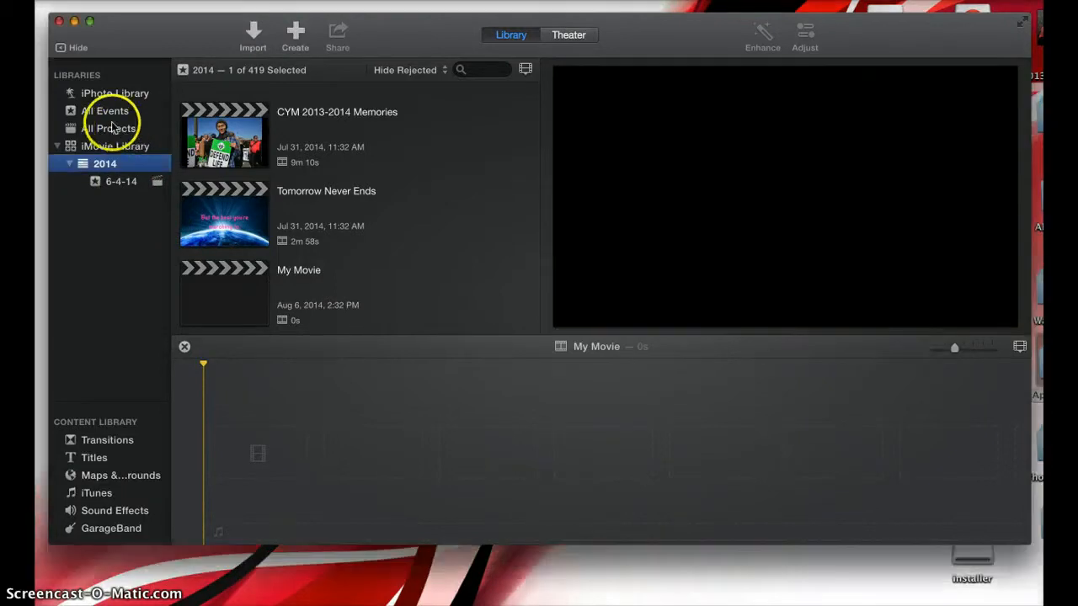
{"action": "left_click", "coordinate": [111, 128]}
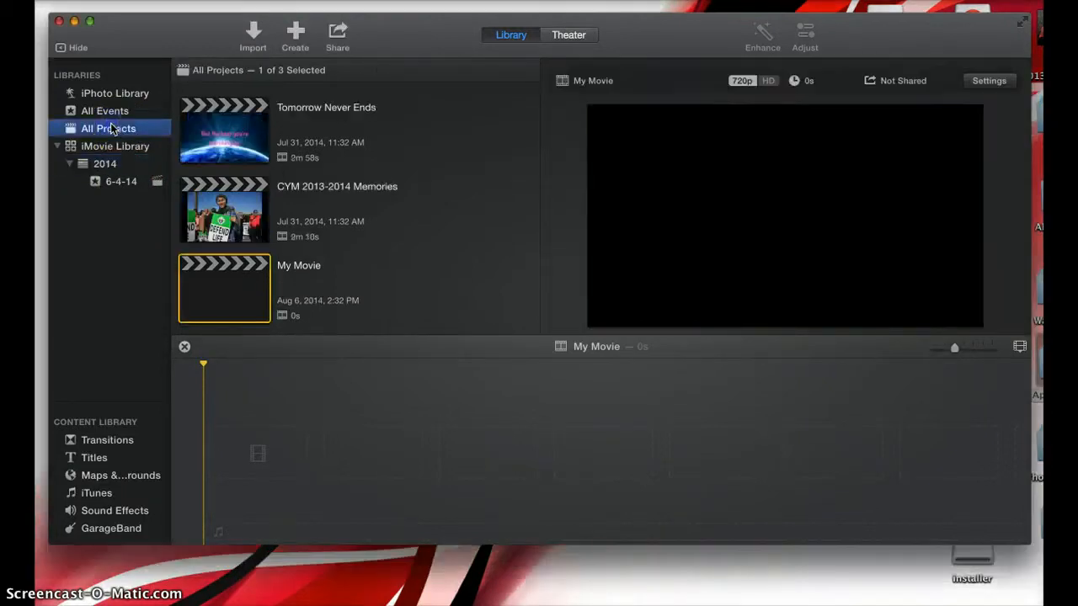
{"action": "left_click", "coordinate": [313, 268]}
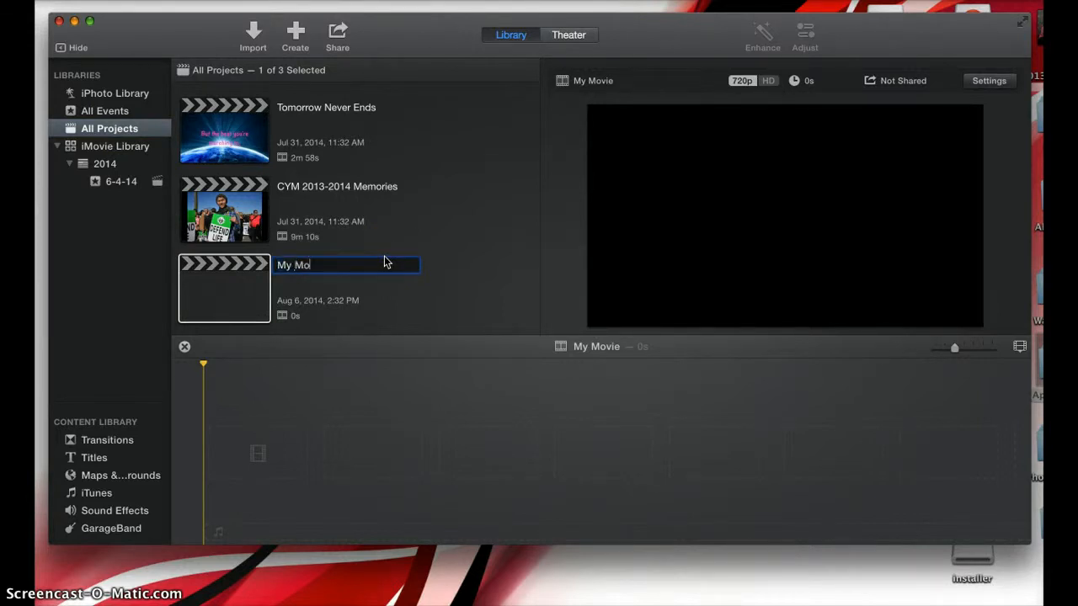
{"action": "left_click", "coordinate": [461, 299]}
{"action": "left_click", "coordinate": [271, 287]}
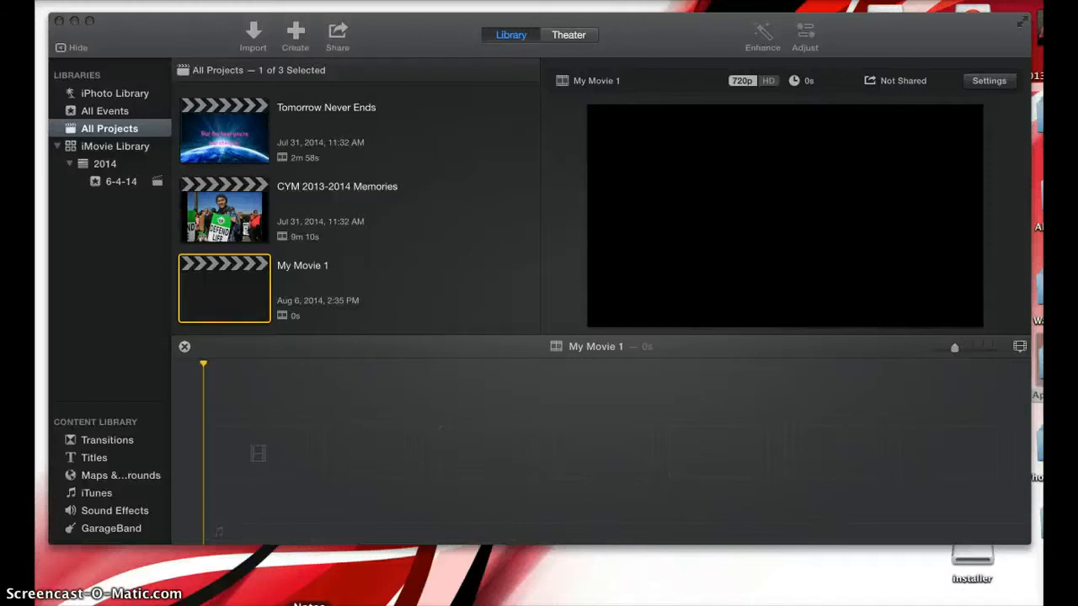
Switch to Safari and briefly play the Bottom Minion green screen video on YouTube.
{"action": "left_click", "coordinate": [876, 603]}
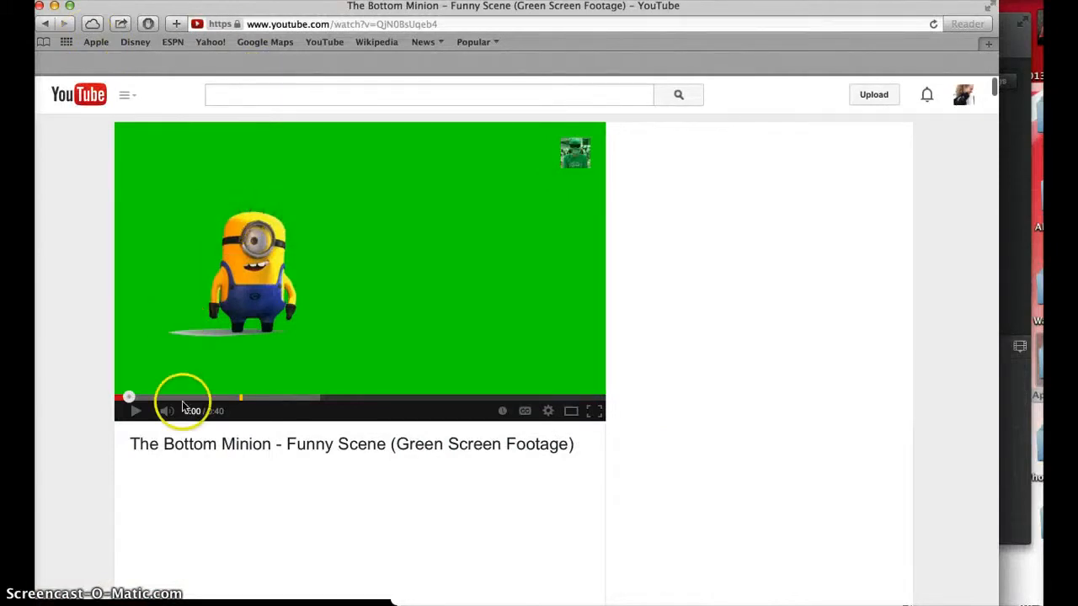
{"action": "left_click", "coordinate": [134, 416]}
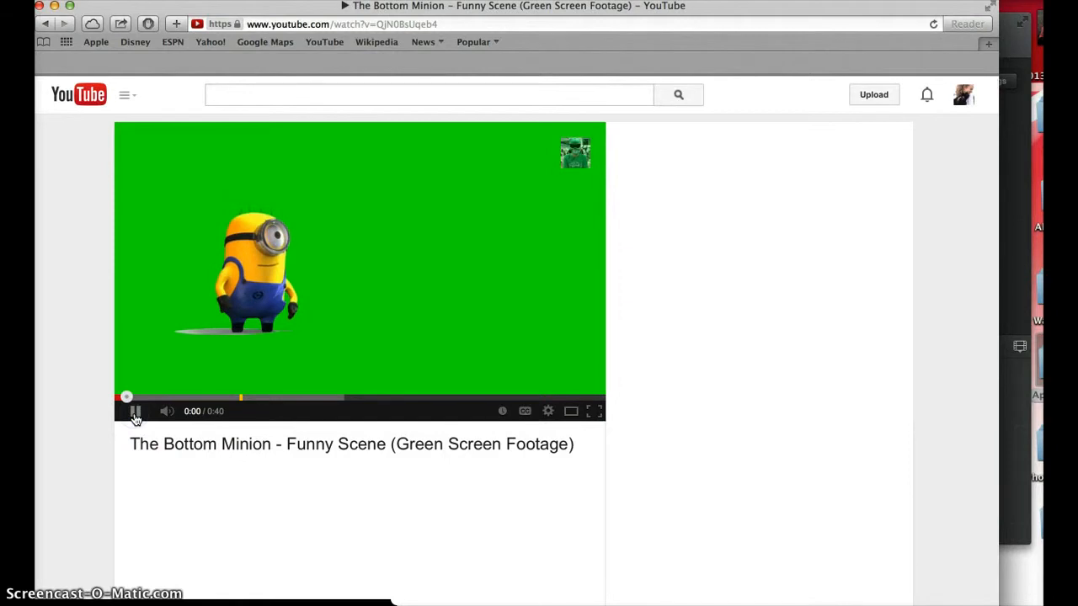
{"action": "left_click", "coordinate": [135, 416]}
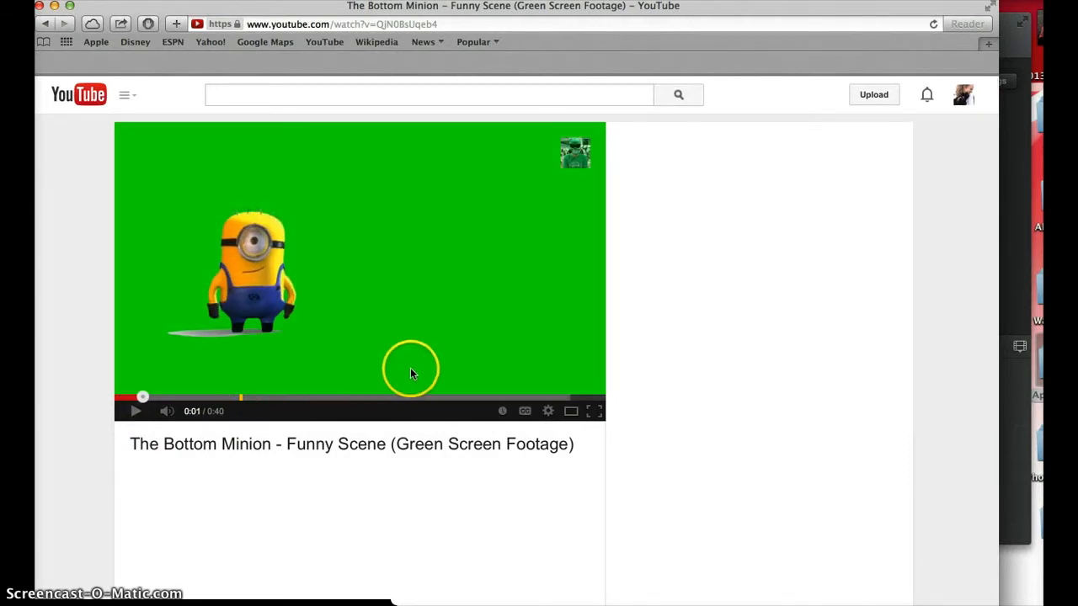
Load the video through its ssyoutube.com address, continuing past the certificate warning, and download it as MP4 720p.
{"action": "left_click", "coordinate": [281, 30]}
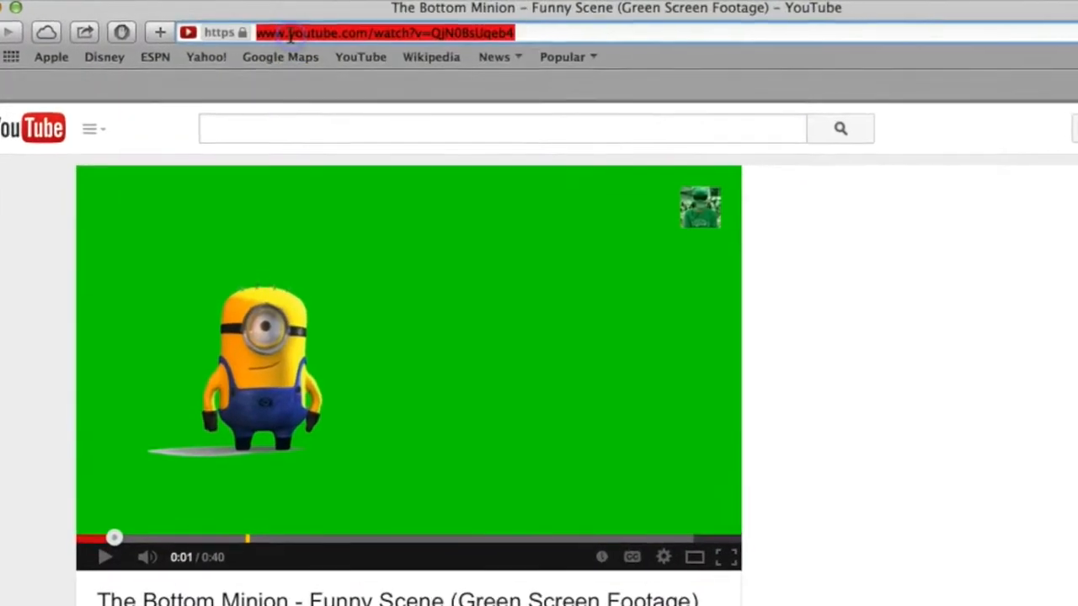
{"action": "left_click", "coordinate": [282, 30]}
{"action": "type", "text": "ss"}
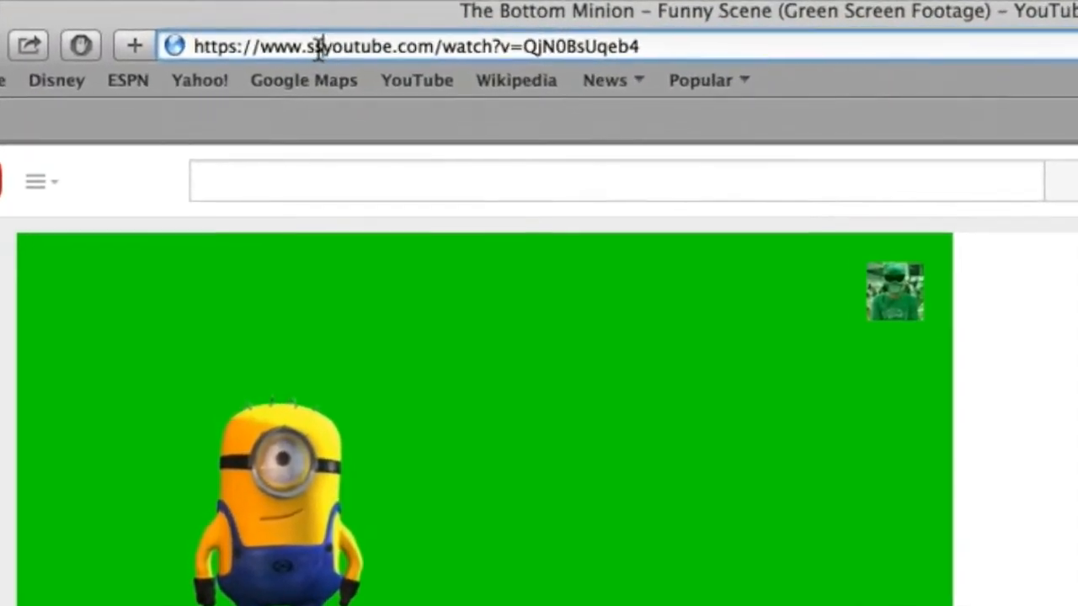
{"action": "key", "text": "Return"}
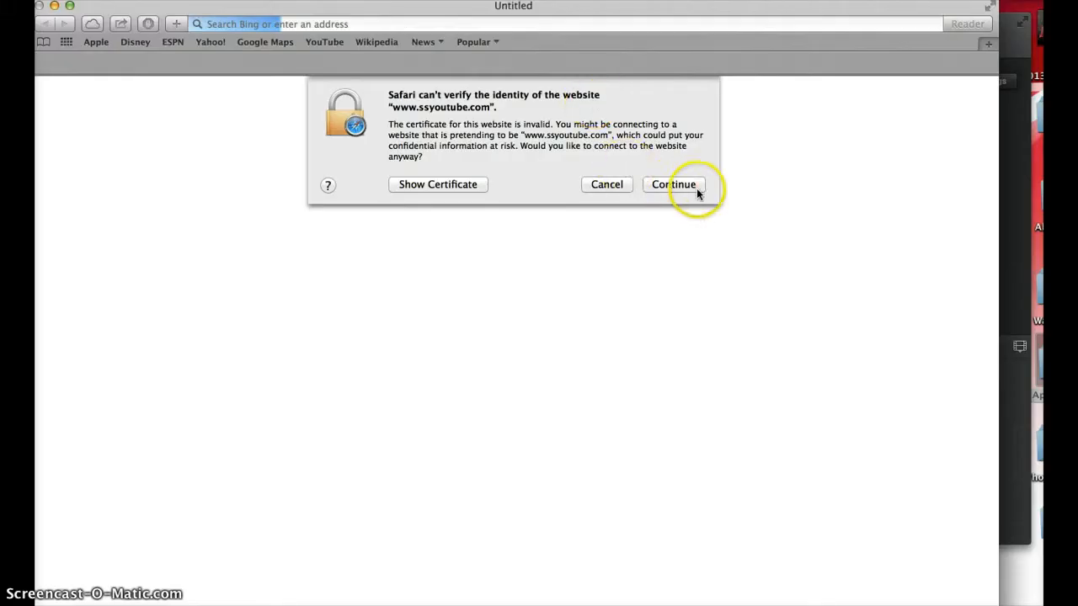
{"action": "left_click", "coordinate": [674, 184]}
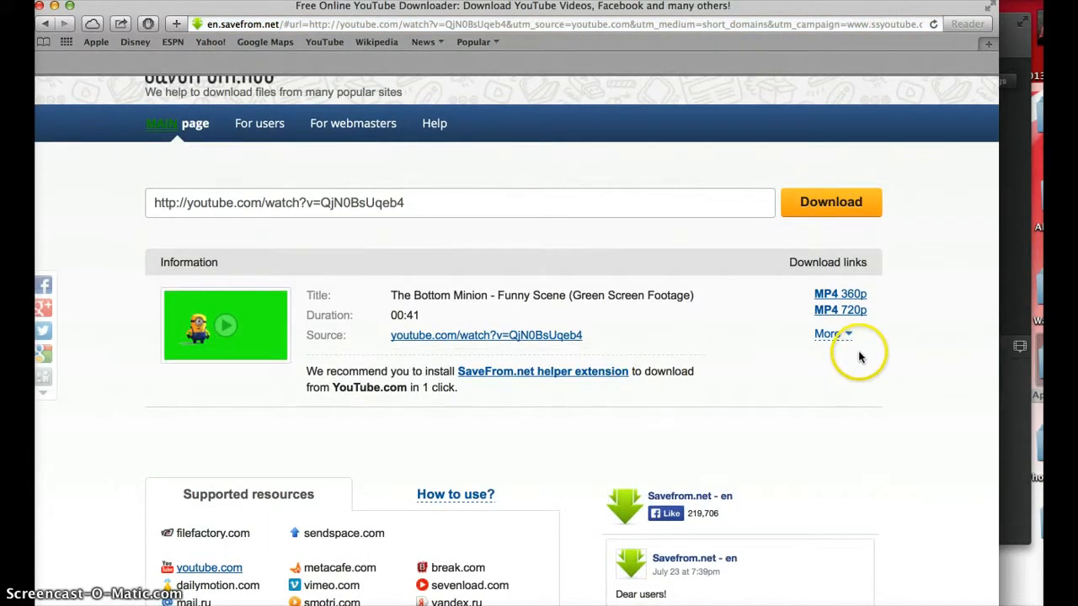
{"action": "left_click", "coordinate": [832, 334]}
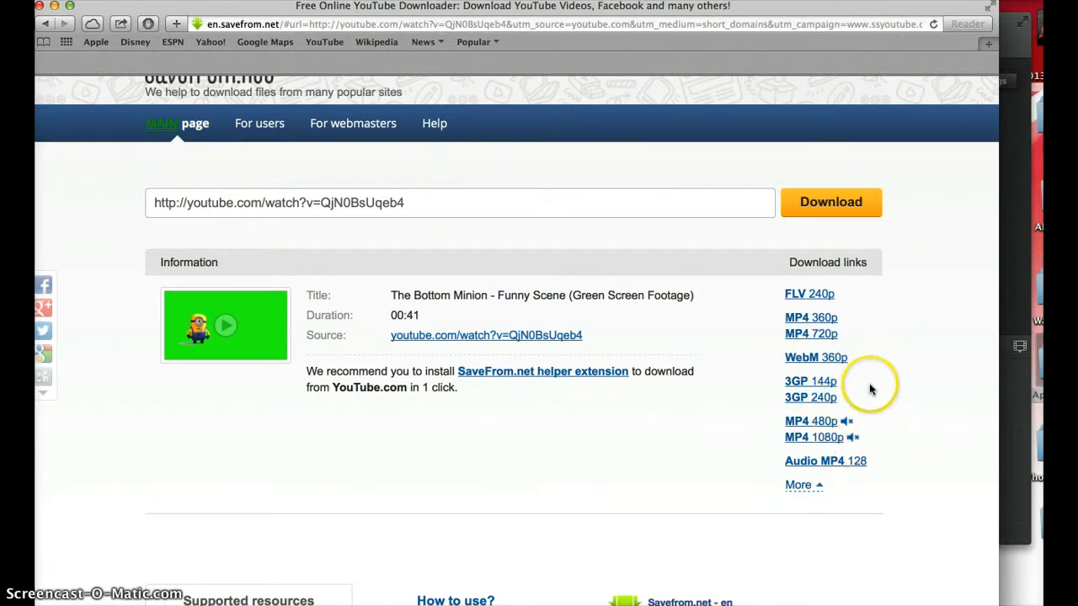
{"action": "left_click", "coordinate": [826, 342]}
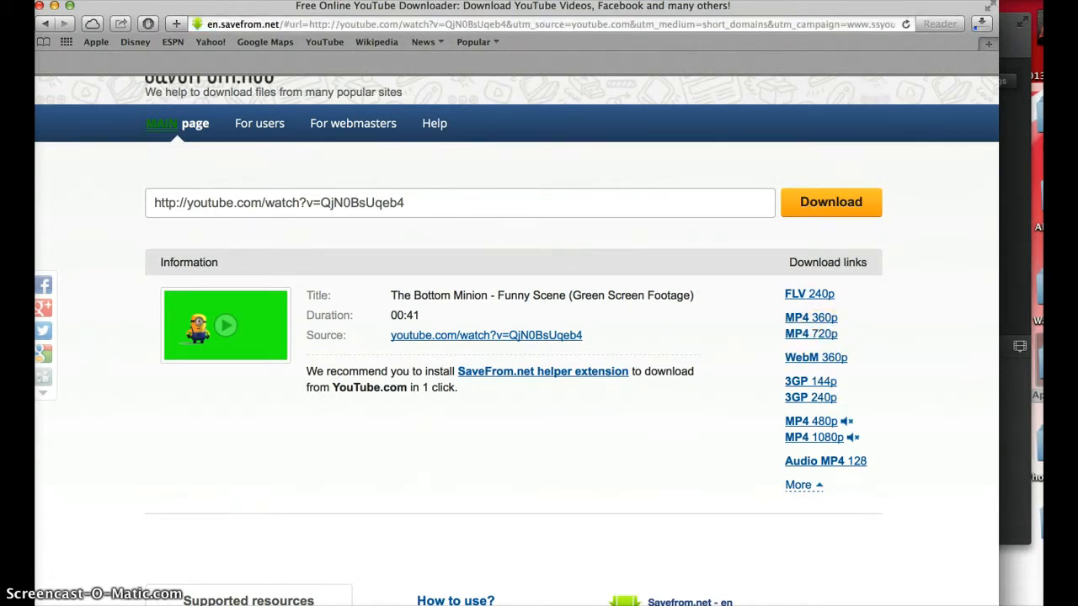
Open the downloaded Bottom Minion video from the Downloads folder, play a few seconds of it and close the player.
{"action": "left_click", "coordinate": [981, 605]}
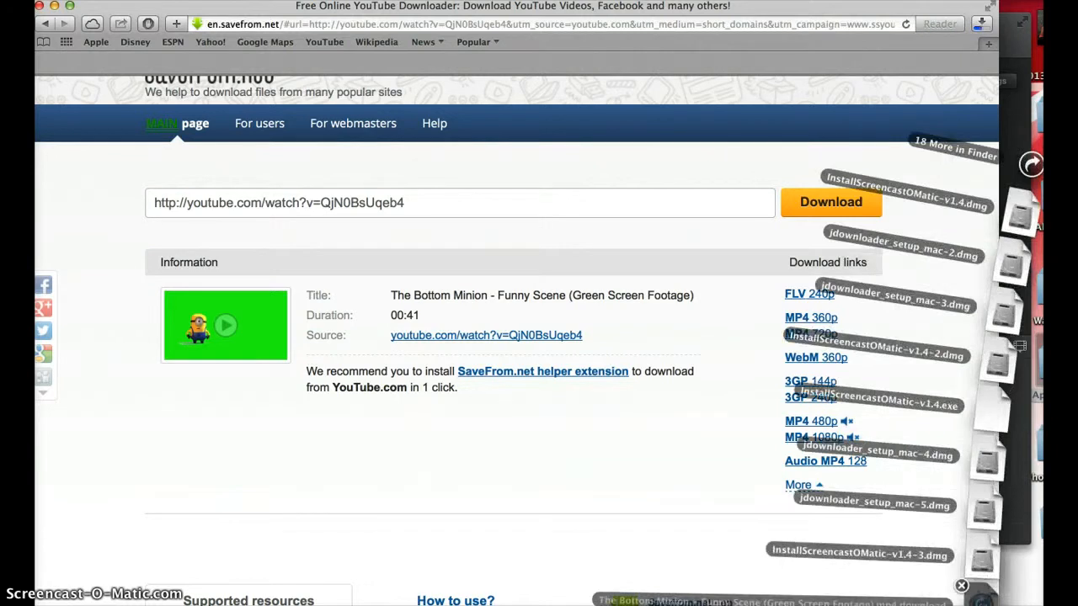
{"action": "left_click", "coordinate": [982, 602]}
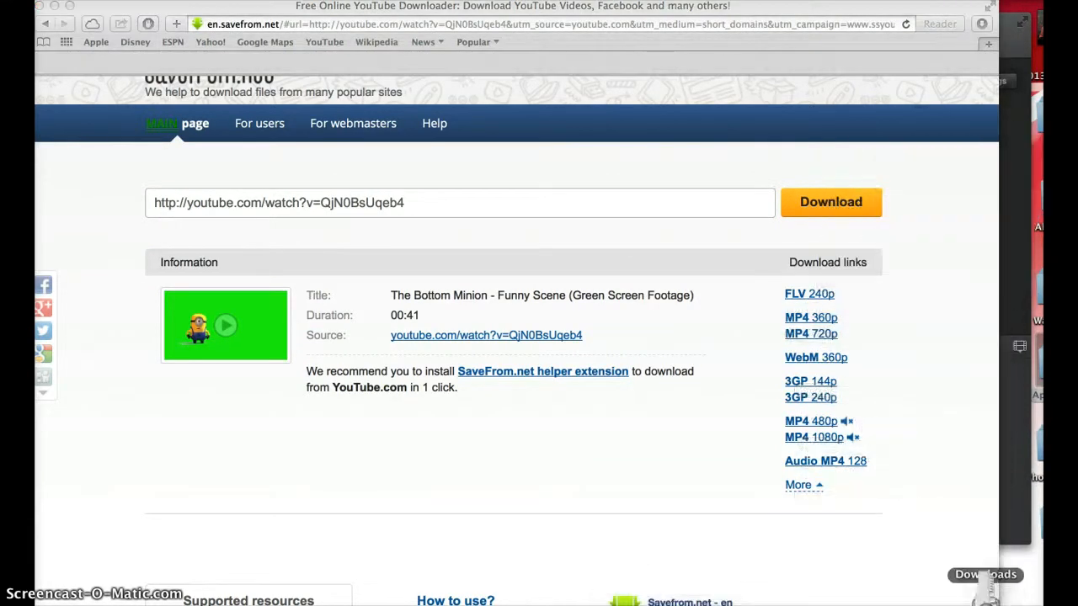
{"action": "left_click", "coordinate": [985, 604]}
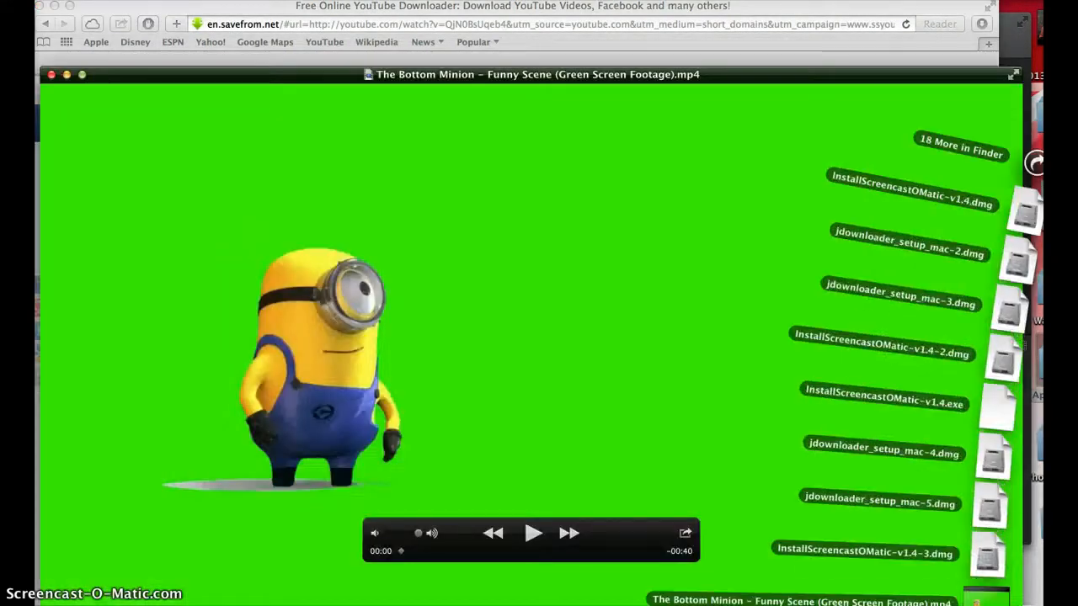
{"action": "left_click", "coordinate": [710, 491]}
{"action": "left_click", "coordinate": [533, 530]}
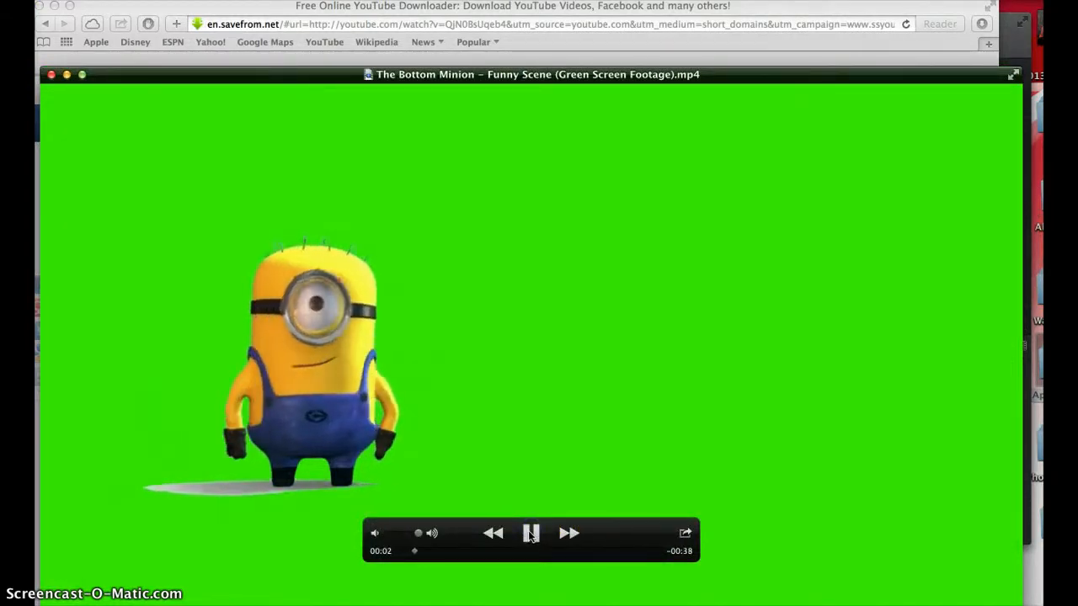
{"action": "left_click", "coordinate": [531, 534]}
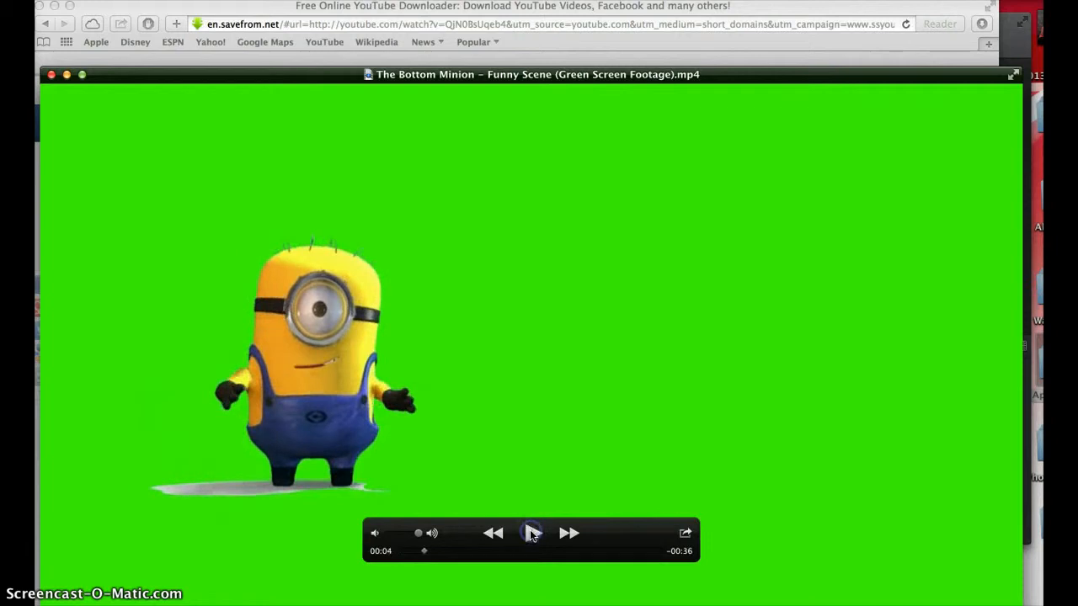
{"action": "left_click", "coordinate": [51, 75]}
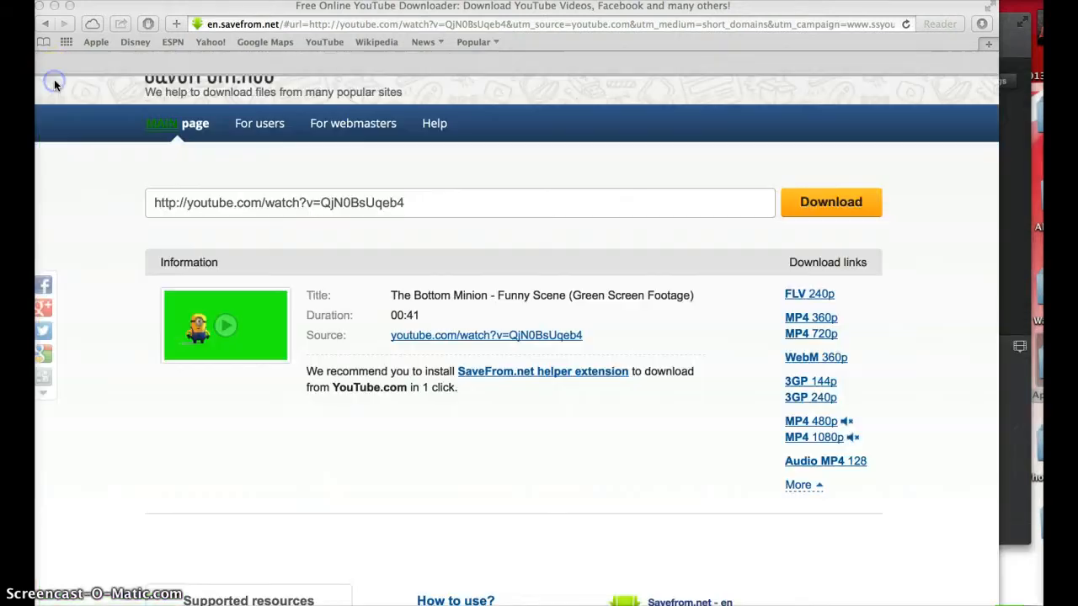
Move the Bottom Minion MP4 file from the Downloads folder to the desktop.
{"action": "left_click", "coordinate": [998, 601]}
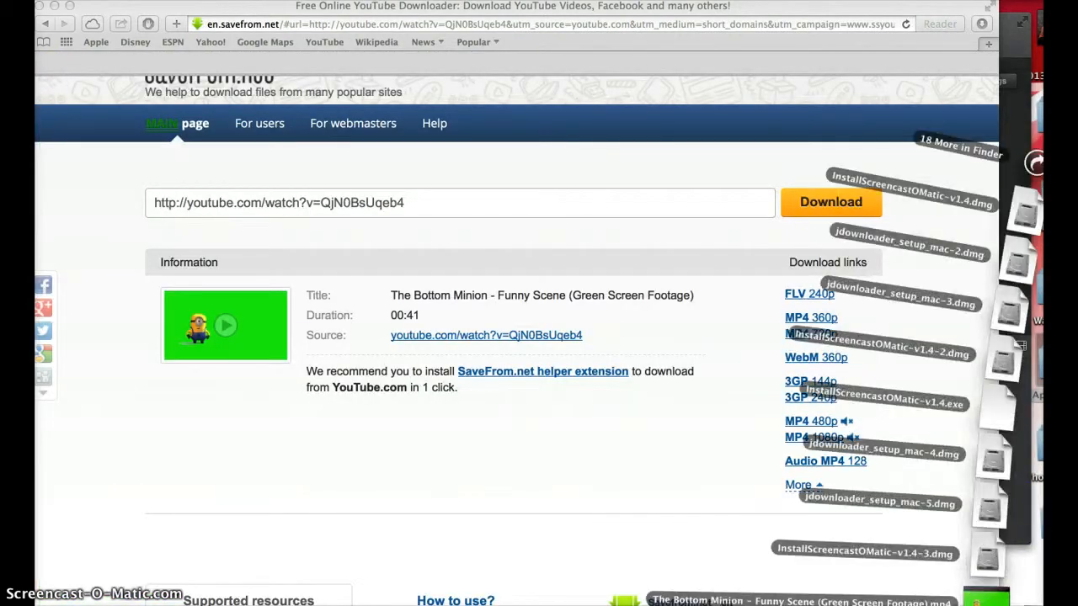
{"action": "left_click_drag", "start_coordinate": [989, 601], "coordinate": [1027, 582]}
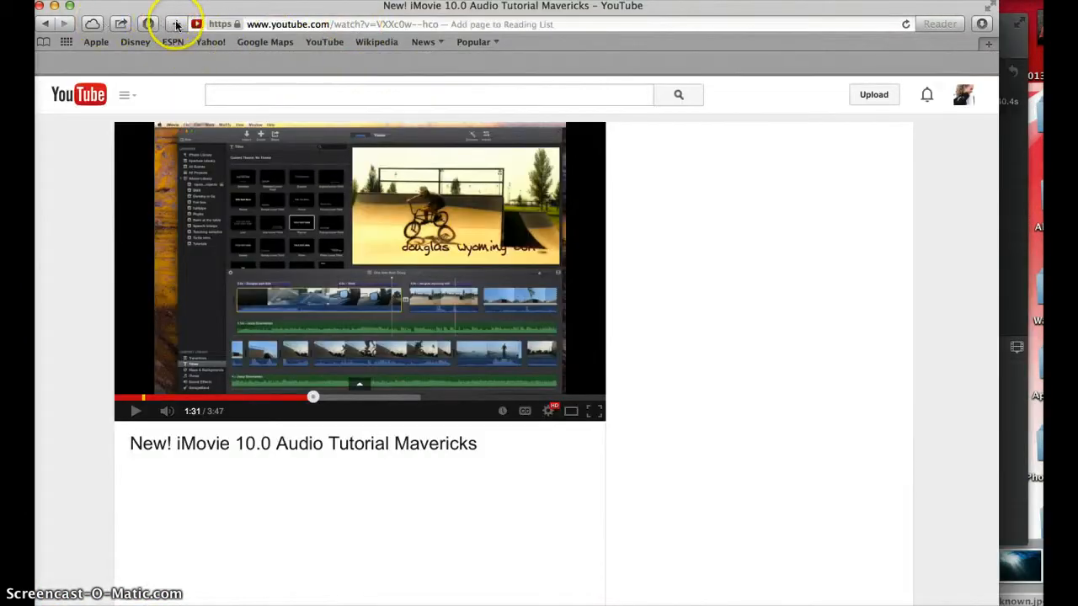
Find the youtube-mp3.org converter by searching Google for "youtube to mp3" in a new tab, and convert the prefilled video address.
{"action": "left_click", "coordinate": [990, 44]}
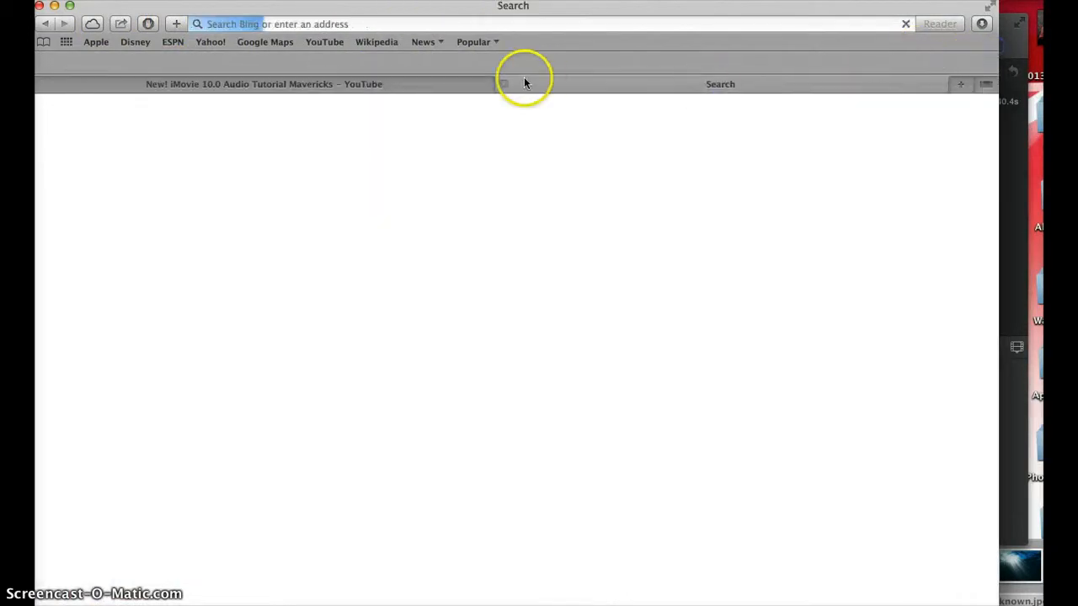
{"action": "type", "text": "google.com"}
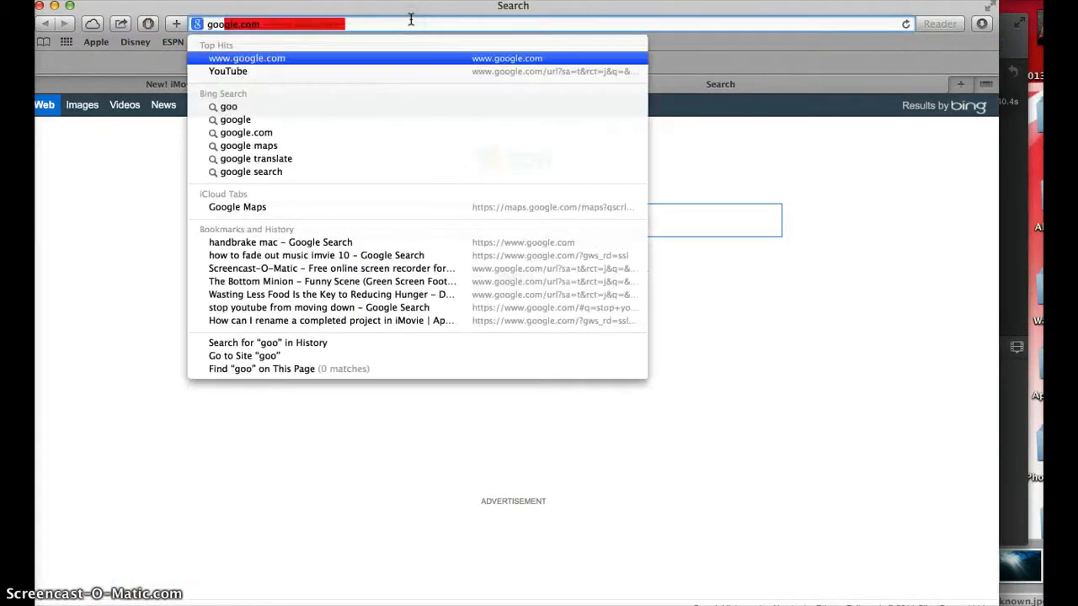
{"action": "key", "text": "Return"}
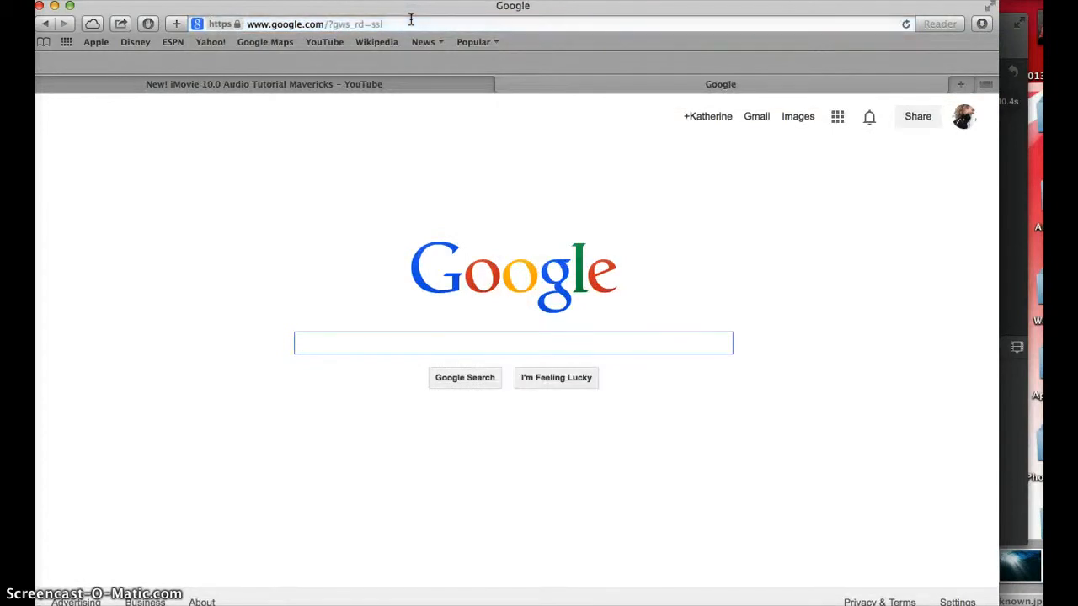
{"action": "type", "text": "youtube "}
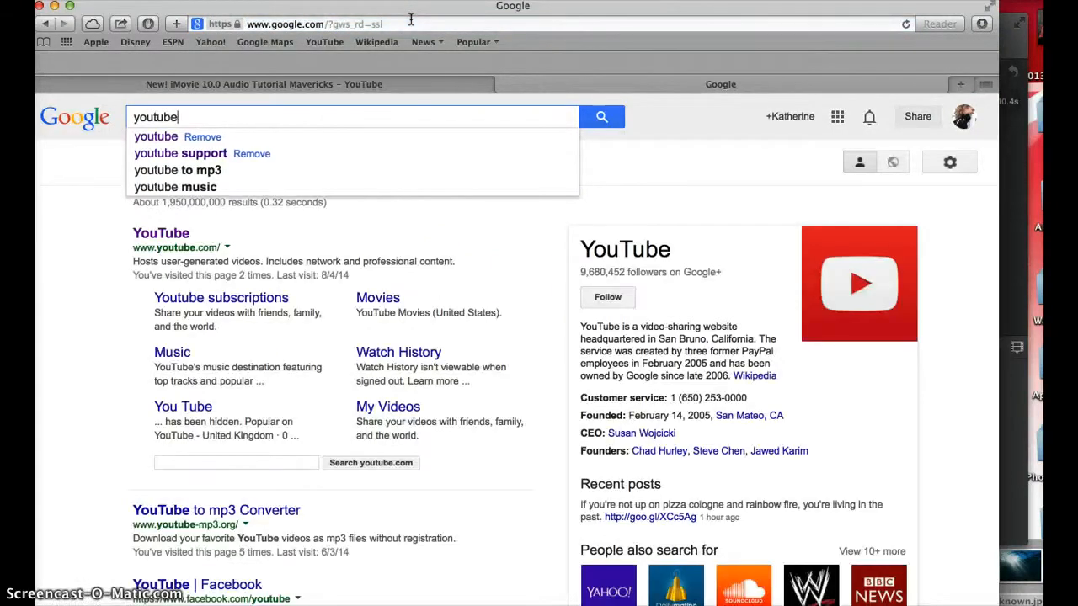
{"action": "type", "text": "to mp3"}
{"action": "key", "text": "Return"}
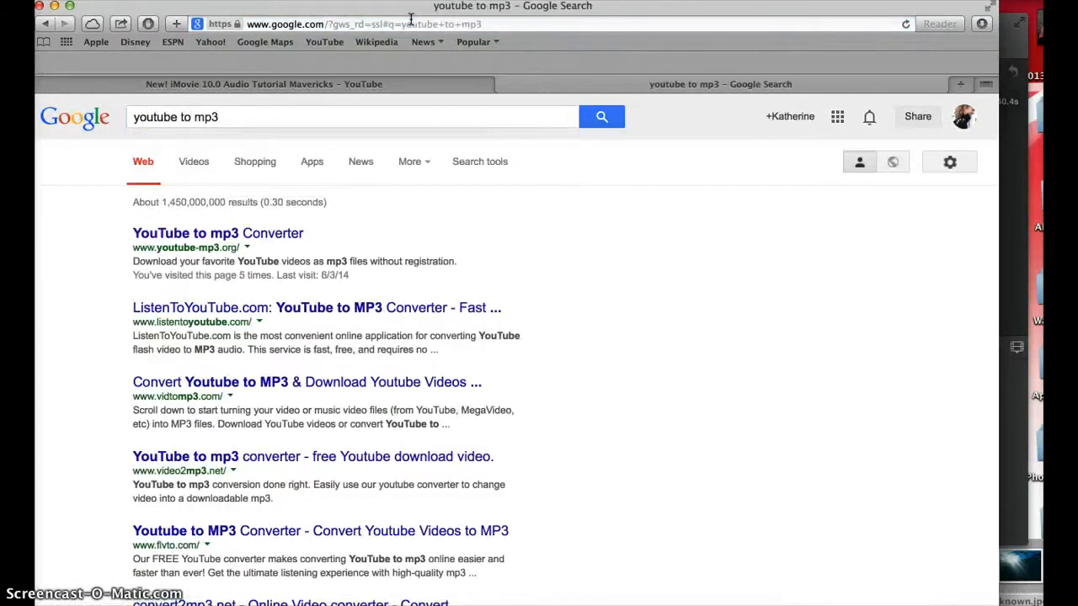
{"action": "left_click", "coordinate": [207, 233]}
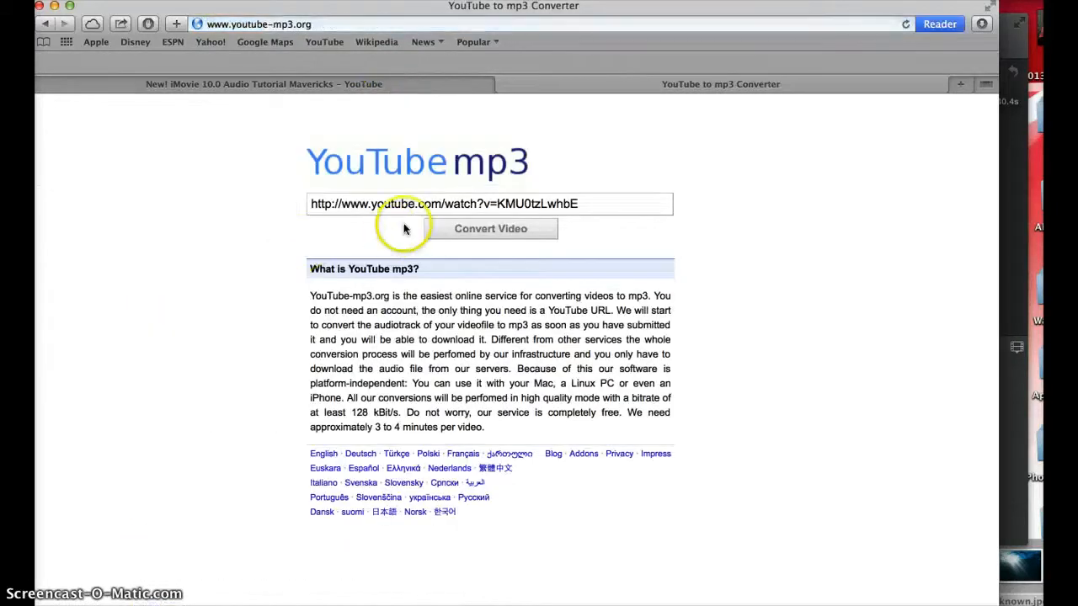
{"action": "left_click", "coordinate": [503, 229]}
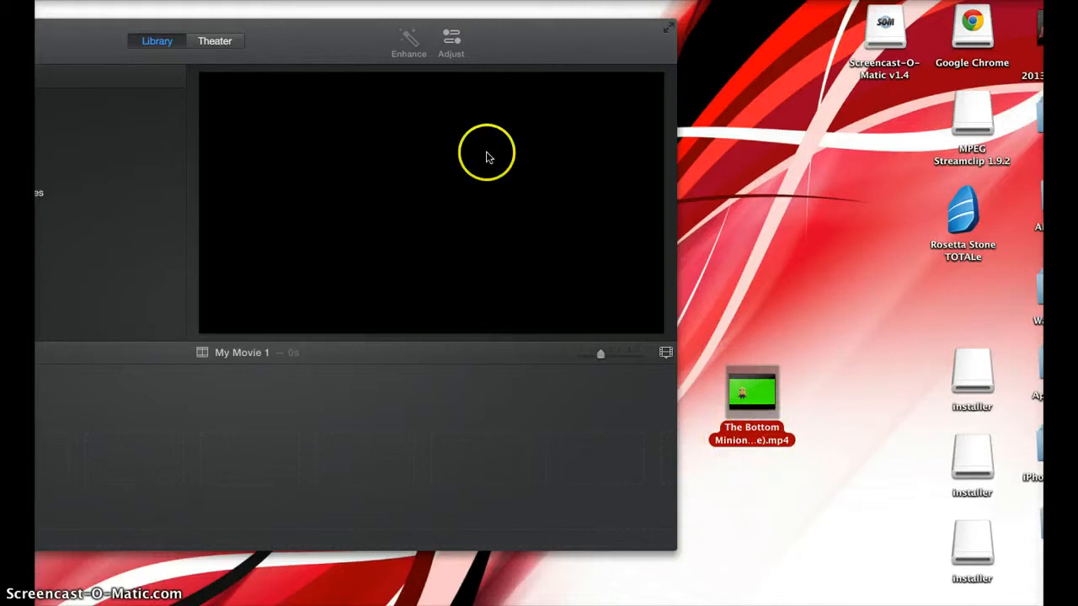
Switch to iMovie and import the Bottom Minion video from the desktop into the 6-4-14 event.
{"action": "left_click_drag", "start_coordinate": [249, 47], "coordinate": [627, 26]}
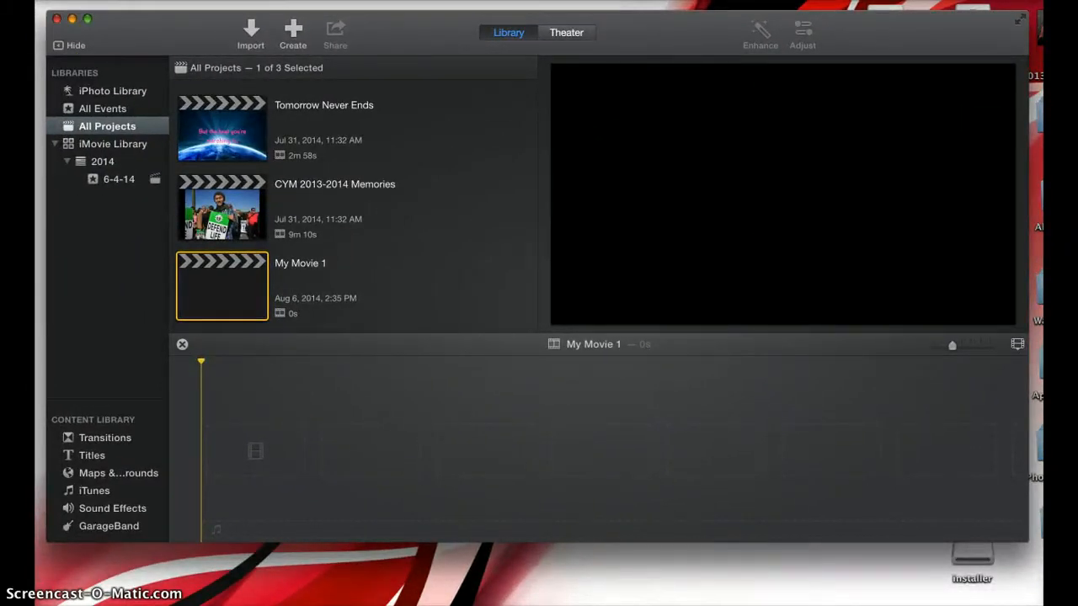
{"action": "left_click", "coordinate": [100, 0]}
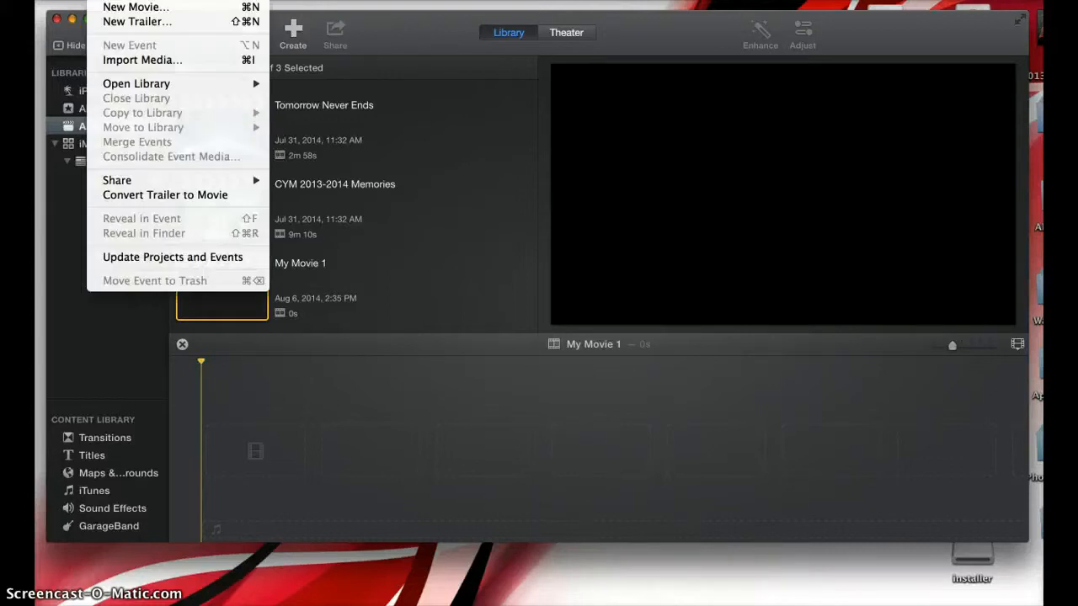
{"action": "left_click", "coordinate": [117, 60]}
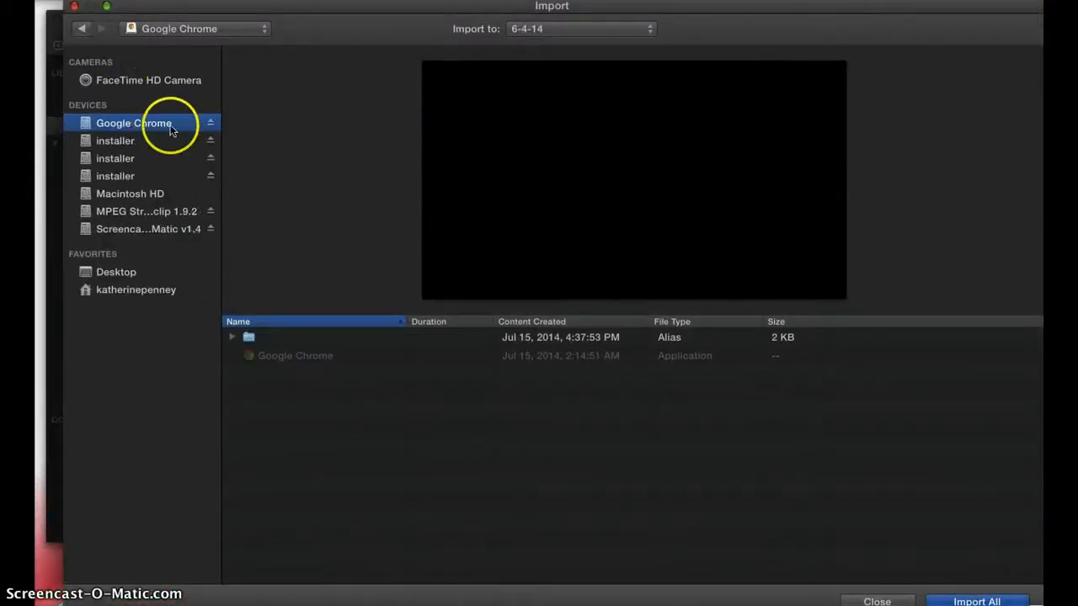
{"action": "left_click", "coordinate": [129, 273]}
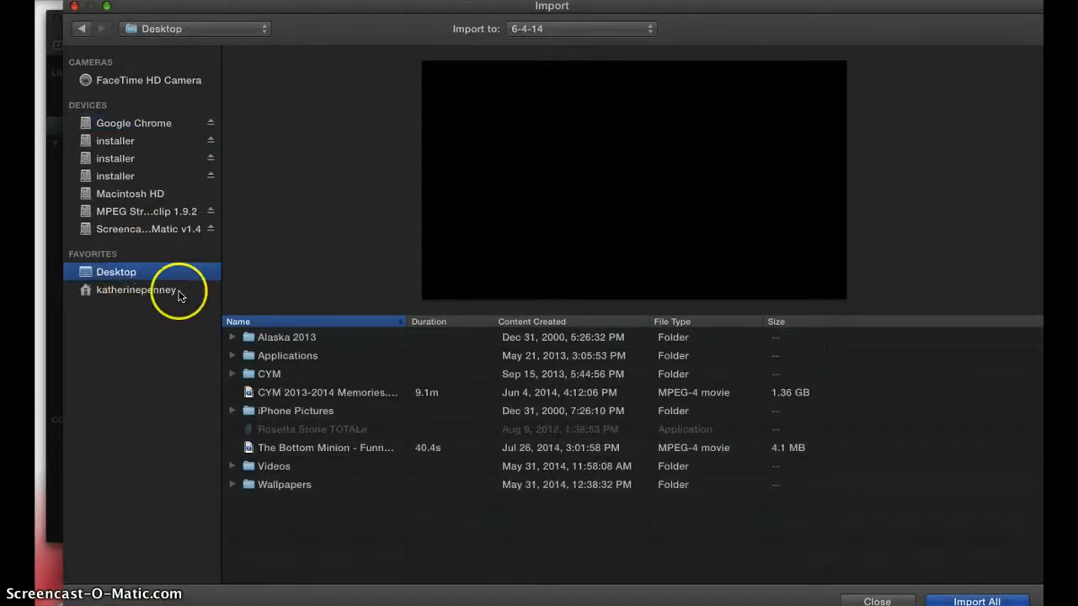
{"action": "left_click", "coordinate": [295, 447]}
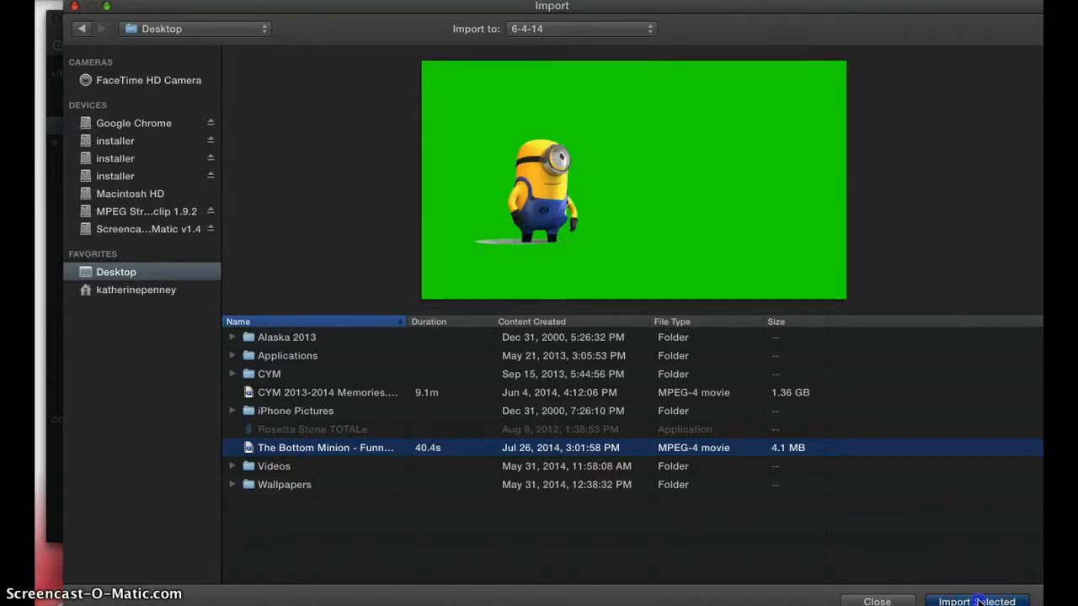
{"action": "left_click", "coordinate": [976, 601]}
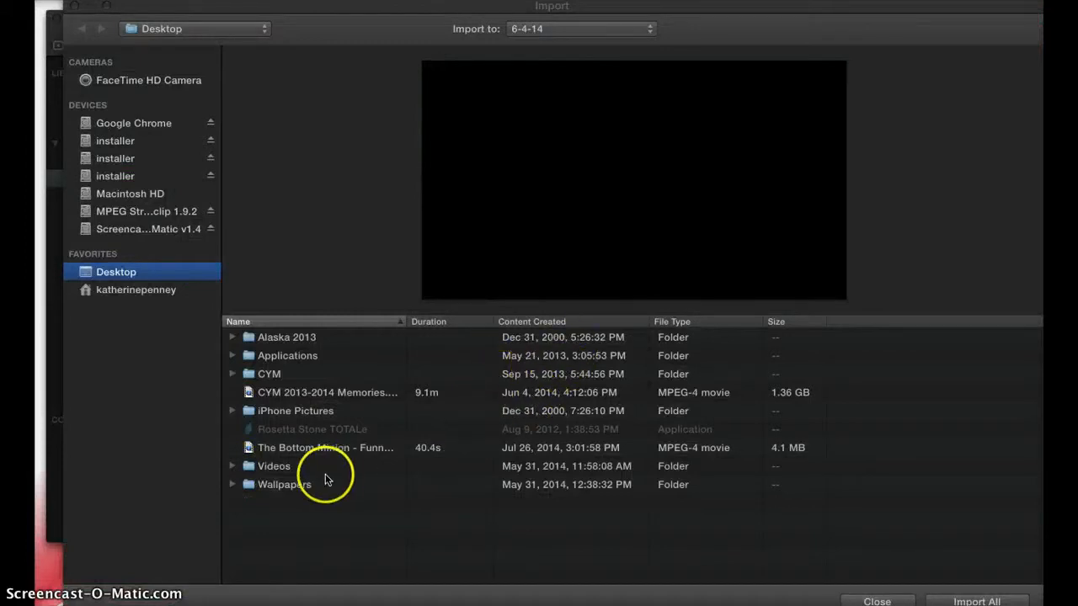
Create a new event named My Movie 1 as the import destination for the Bottom Minion video, and close the import window.
{"action": "left_click", "coordinate": [305, 448]}
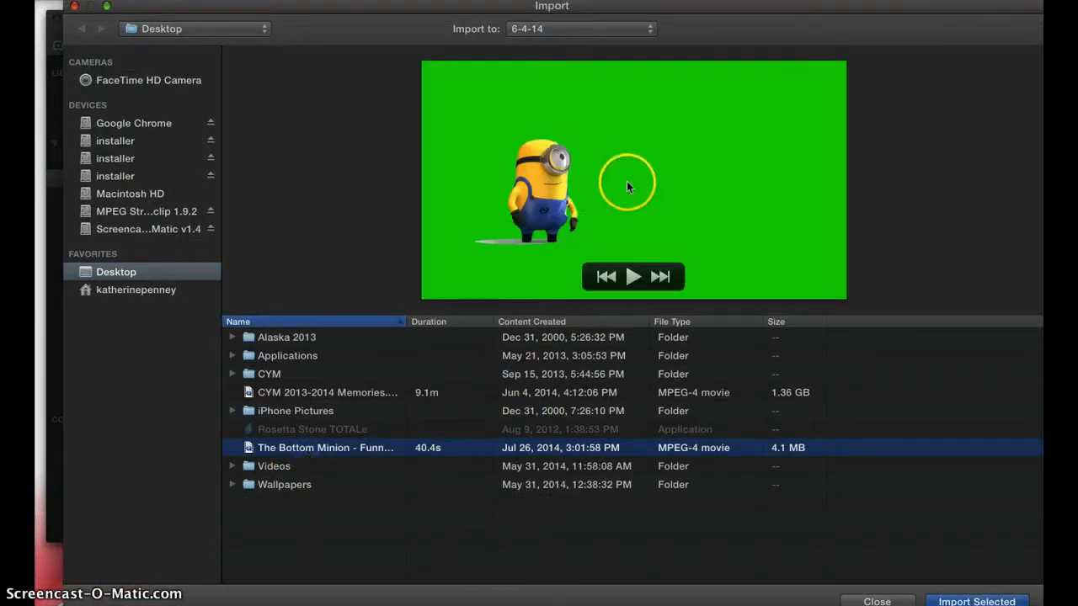
{"action": "left_click", "coordinate": [600, 32]}
{"action": "left_click", "coordinate": [573, 49]}
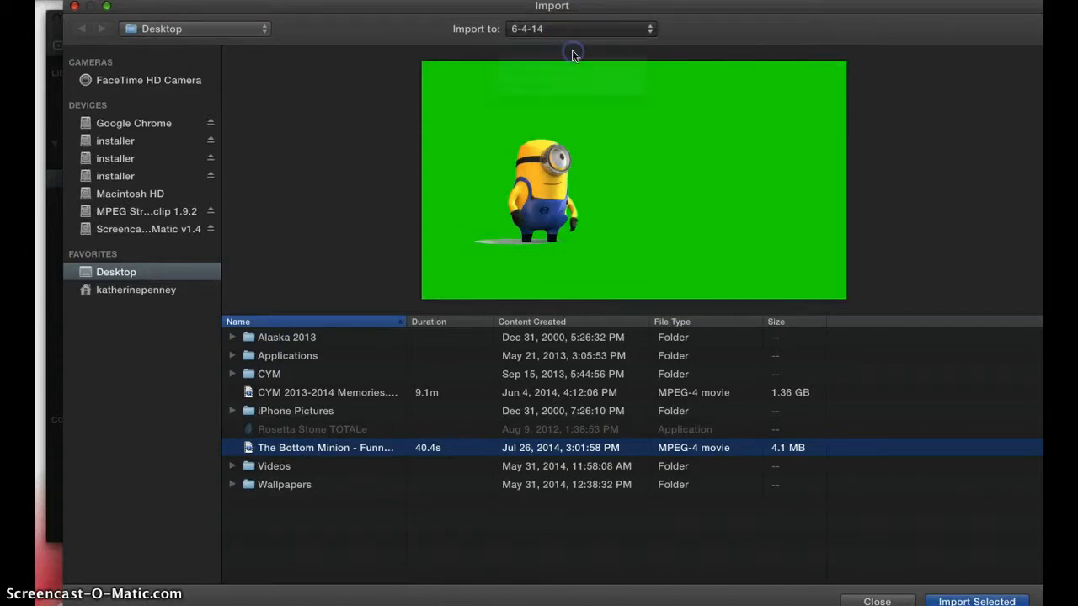
{"action": "type", "text": "My"}
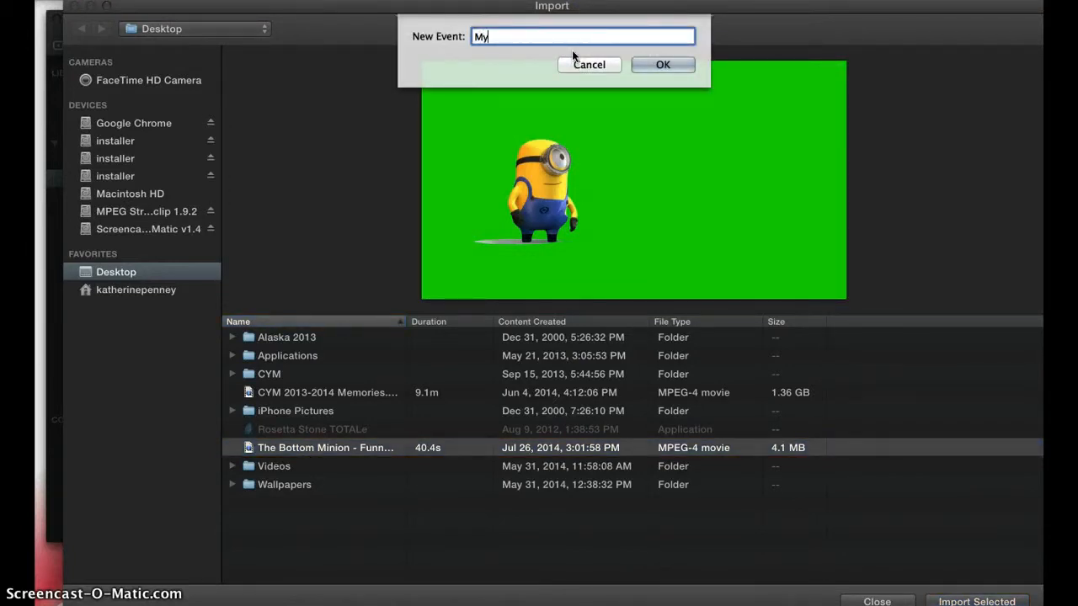
{"action": "type", "text": " Movie 1"}
{"action": "left_click", "coordinate": [641, 66]}
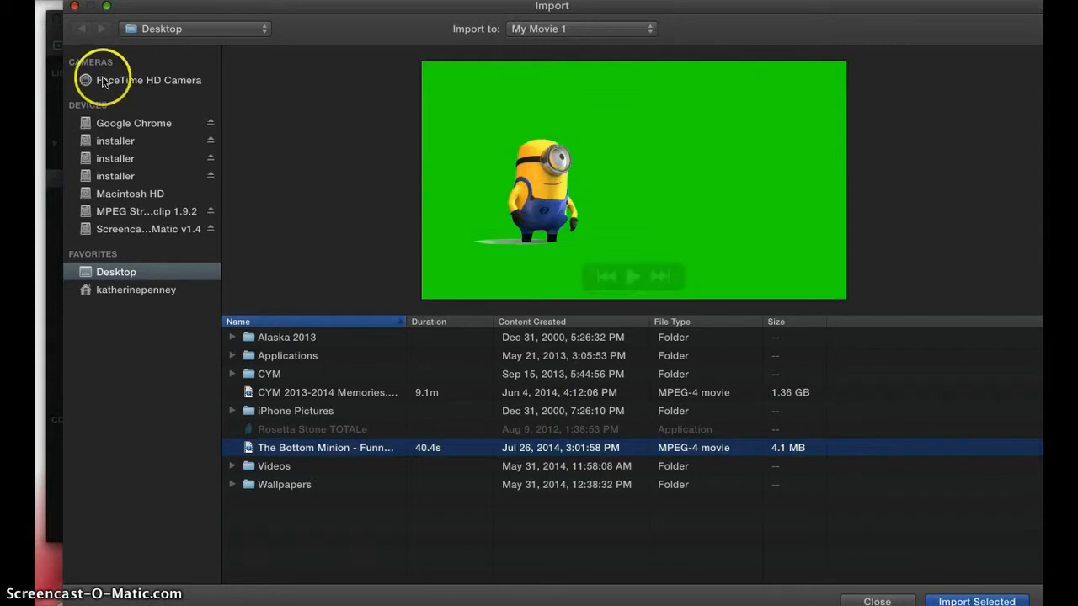
{"action": "left_click", "coordinate": [77, 9]}
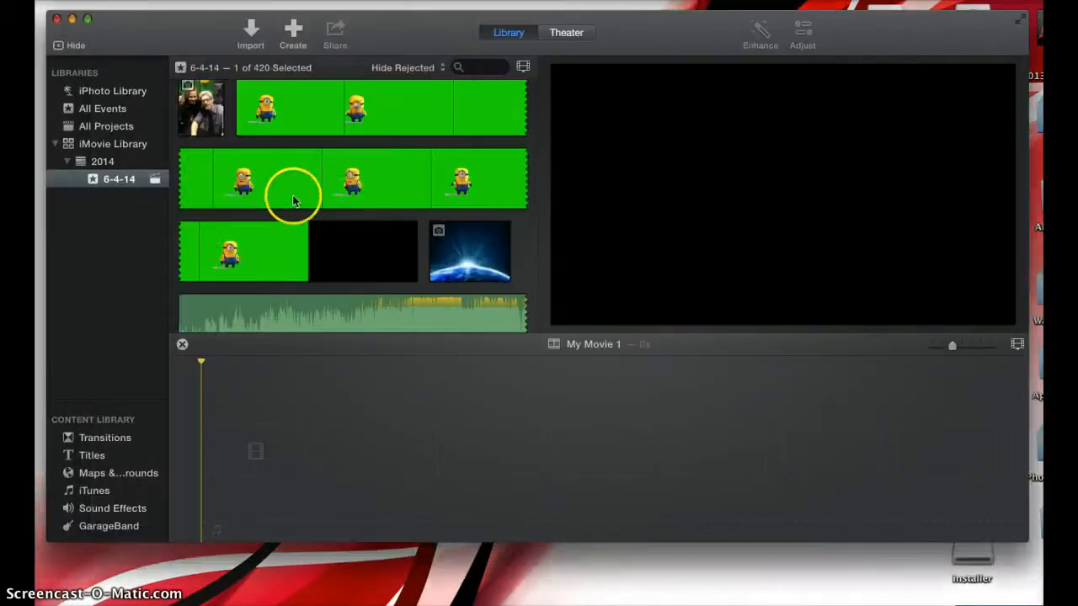
Open the My Movie 1 event and import the Bottom Minion video from the desktop into it.
{"action": "left_click", "coordinate": [104, 163]}
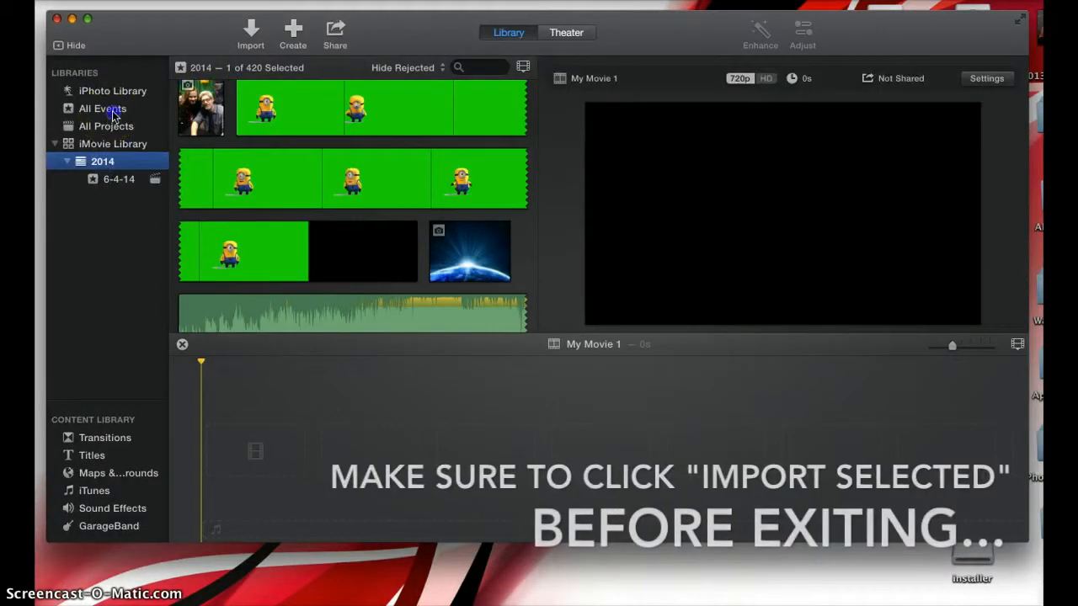
{"action": "left_click", "coordinate": [112, 108]}
{"action": "double_click", "coordinate": [272, 199]}
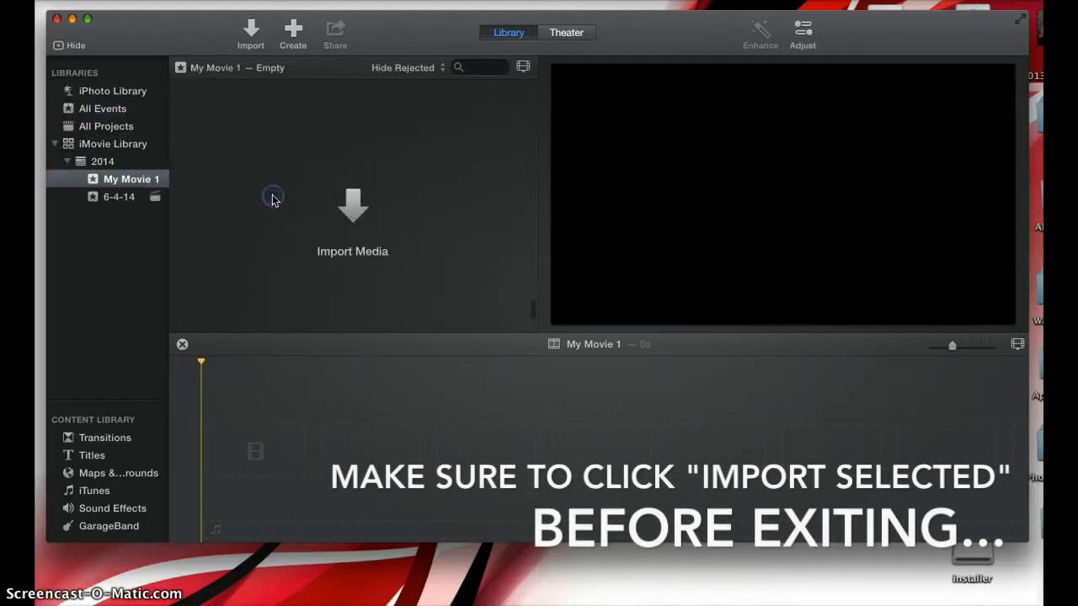
{"action": "left_click", "coordinate": [362, 197]}
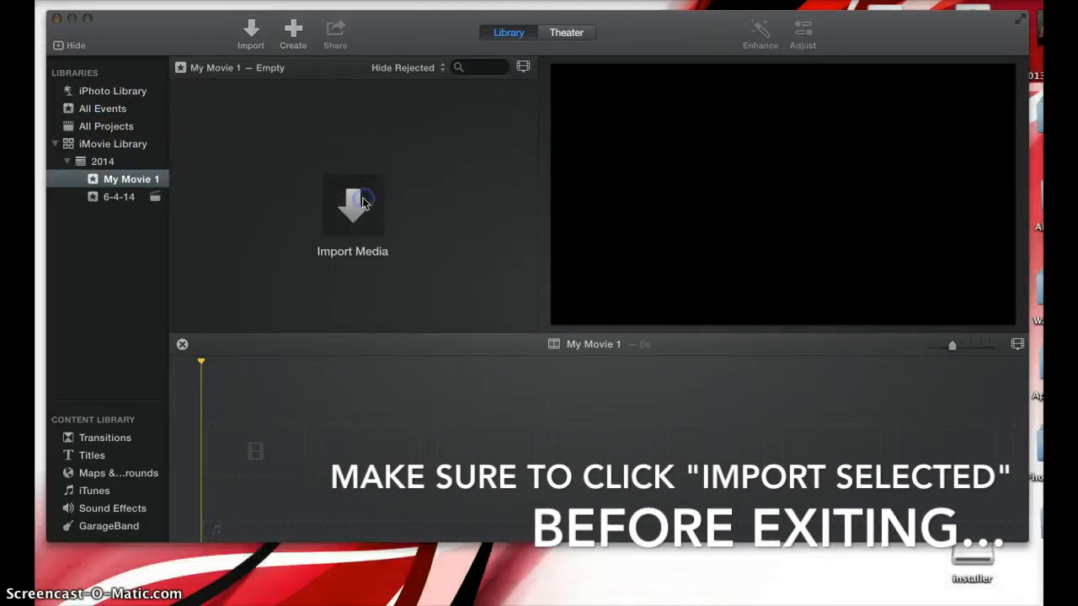
{"action": "left_click", "coordinate": [344, 452]}
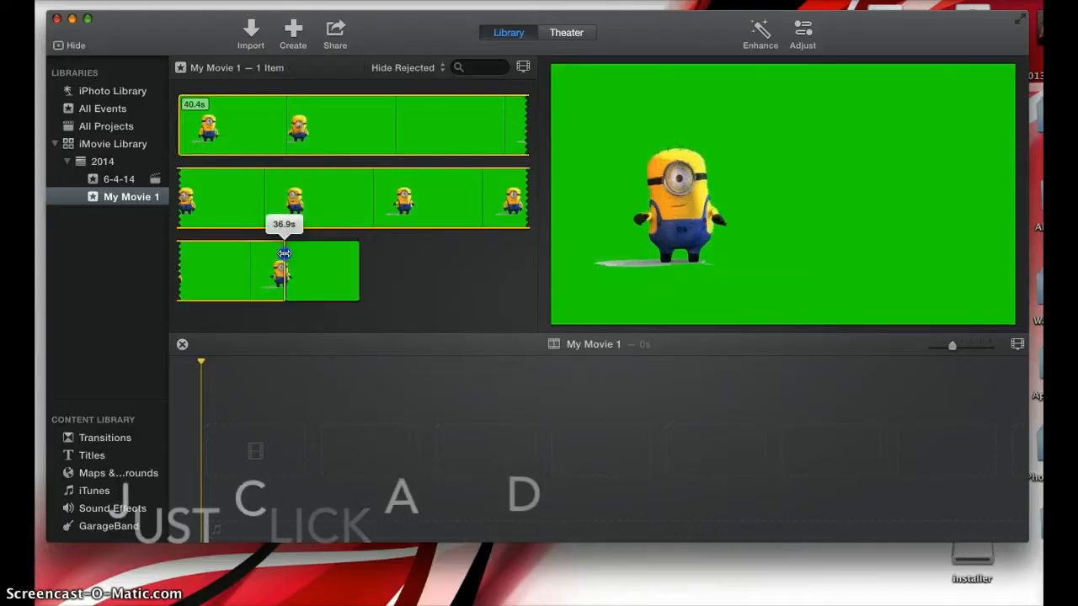
Extend the selection to the whole 40.4 s Bottom Minion clip in the event and add it to the project timeline.
{"action": "left_click_drag", "start_coordinate": [282, 264], "coordinate": [383, 272]}
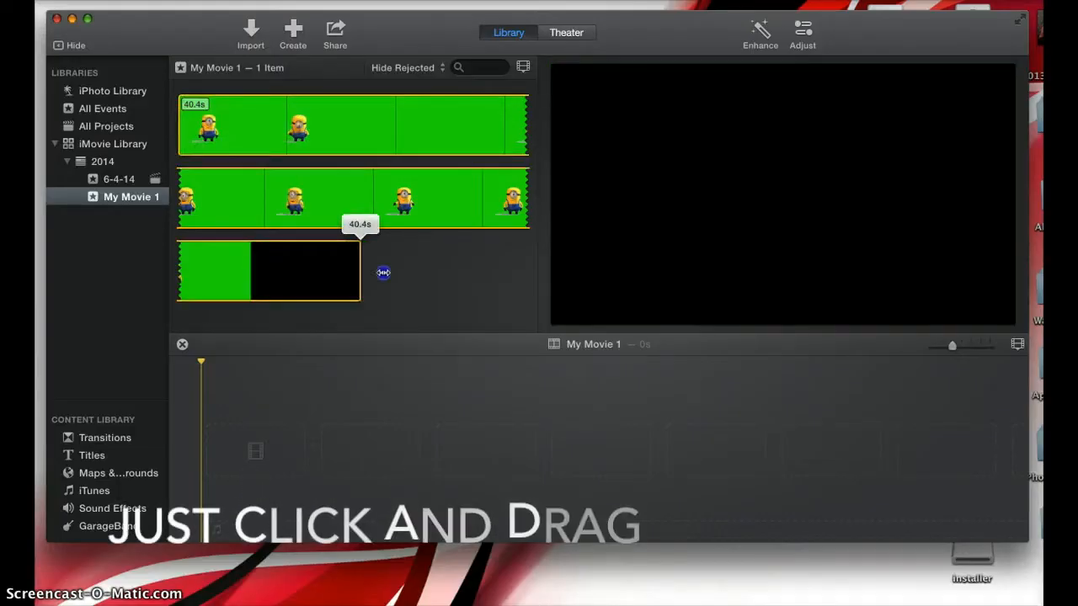
{"action": "left_click_drag", "start_coordinate": [291, 430], "coordinate": [290, 433]}
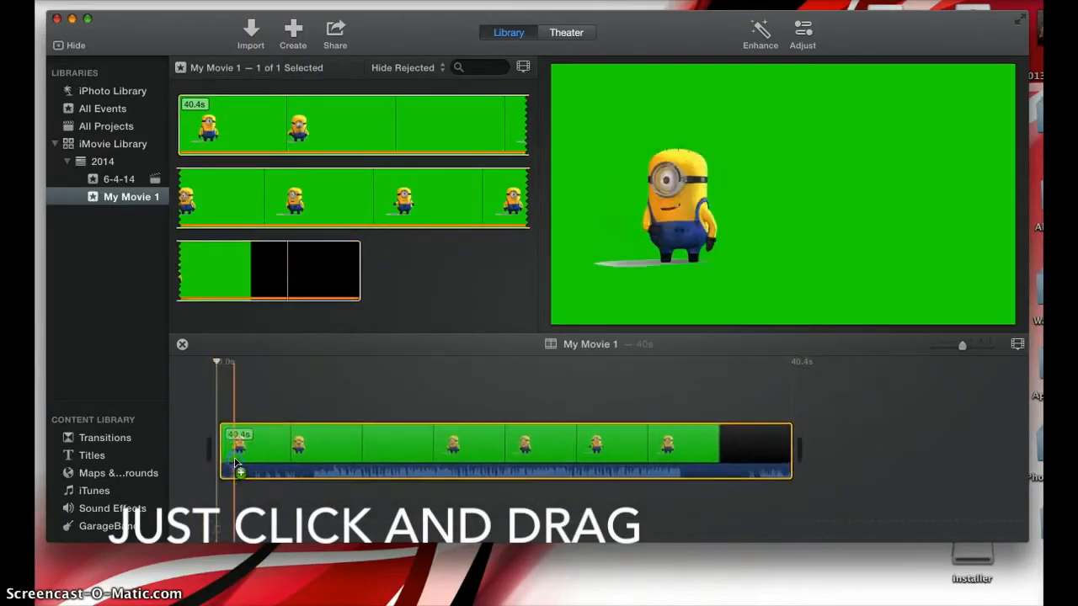
{"action": "left_click", "coordinate": [303, 503]}
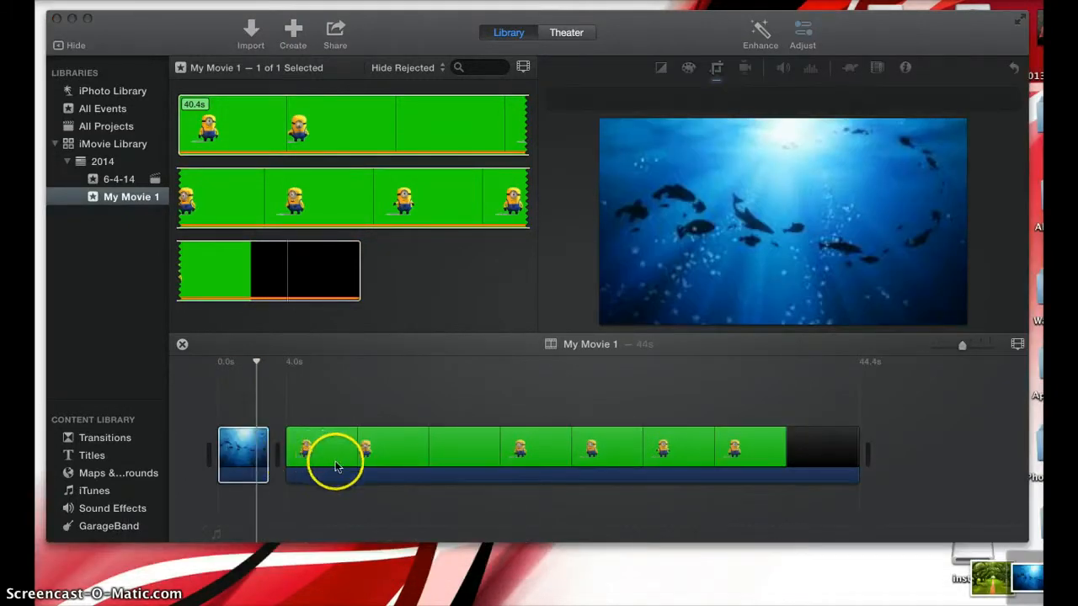
{"action": "left_click", "coordinate": [350, 445]}
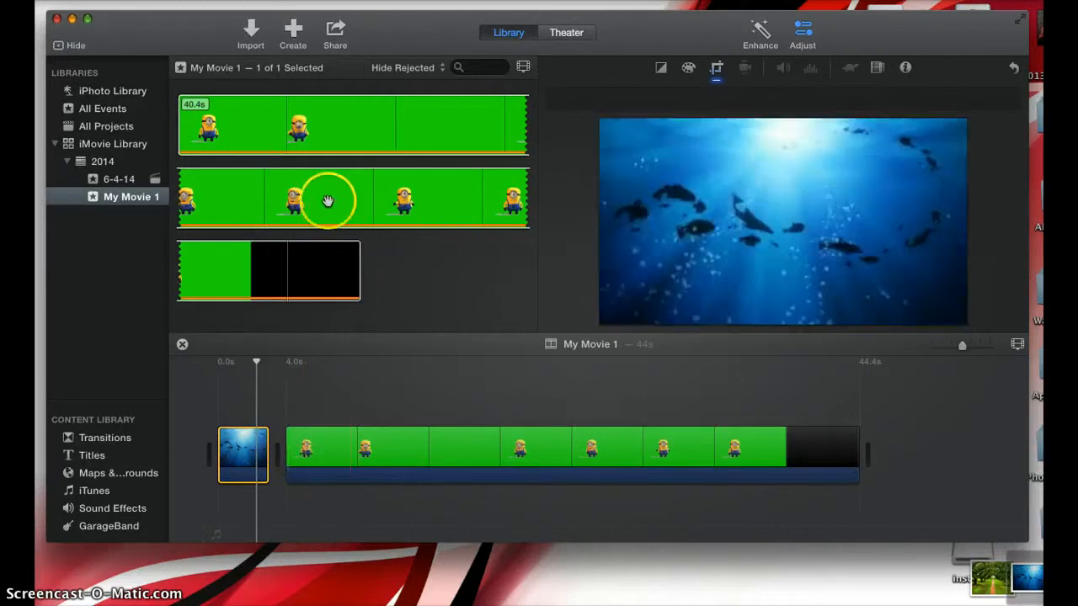
Select a short range of the Bottom Minion clip in the event, and trim the end of the timeline clip to 33.5 s.
{"action": "left_click", "coordinate": [395, 263]}
{"action": "left_click_drag", "start_coordinate": [232, 139], "coordinate": [392, 145]}
{"action": "left_click_drag", "start_coordinate": [857, 444], "coordinate": [762, 452]}
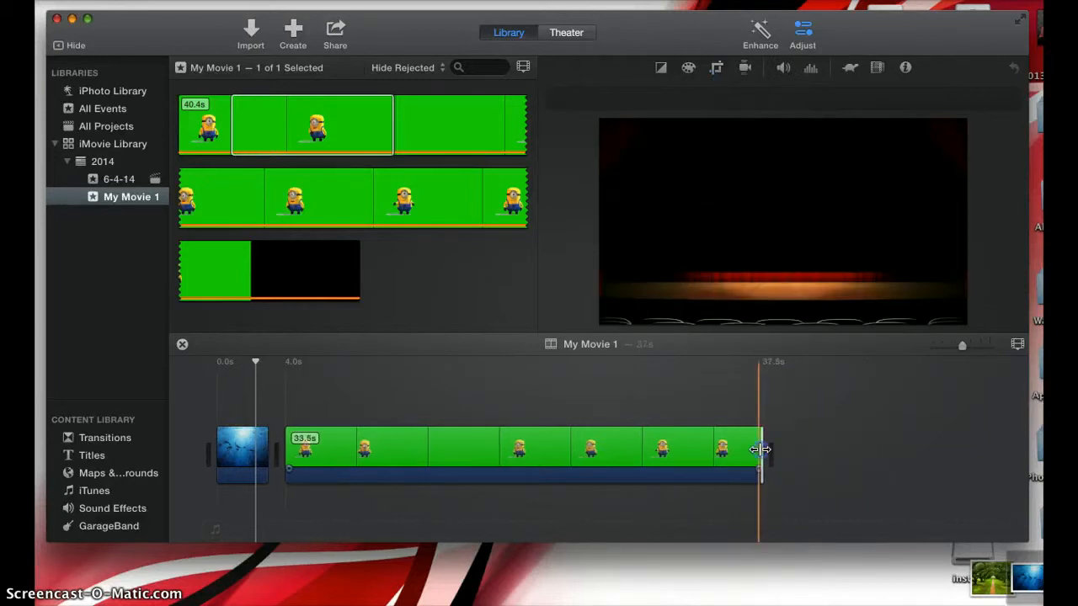
Split the Bottom Minion timeline clip at about 22.5 s with Split Clip.
{"action": "left_click", "coordinate": [548, 457]}
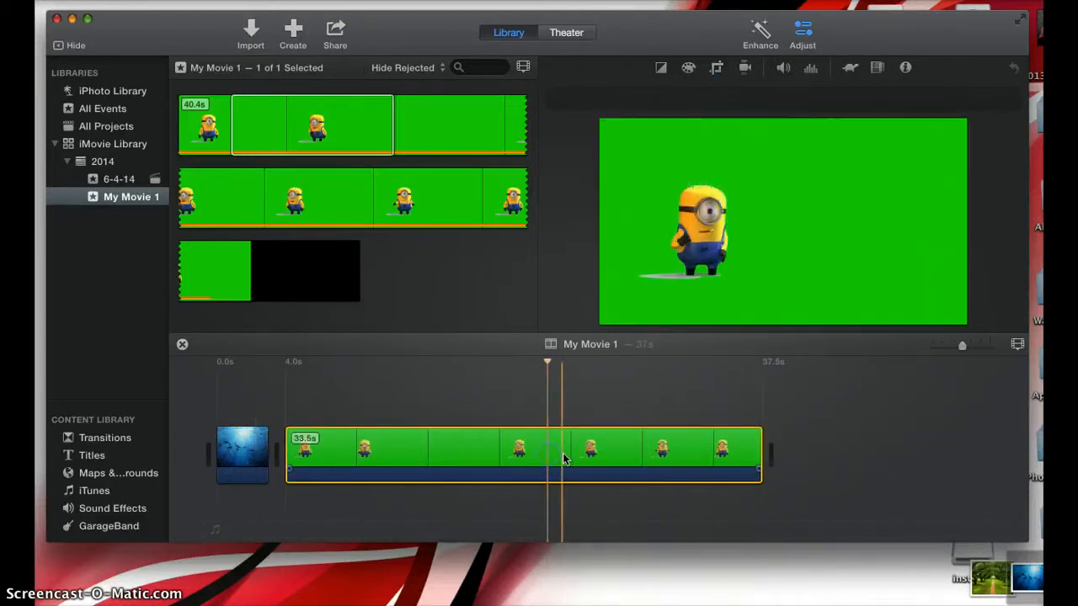
{"action": "left_click", "coordinate": [135, 1]}
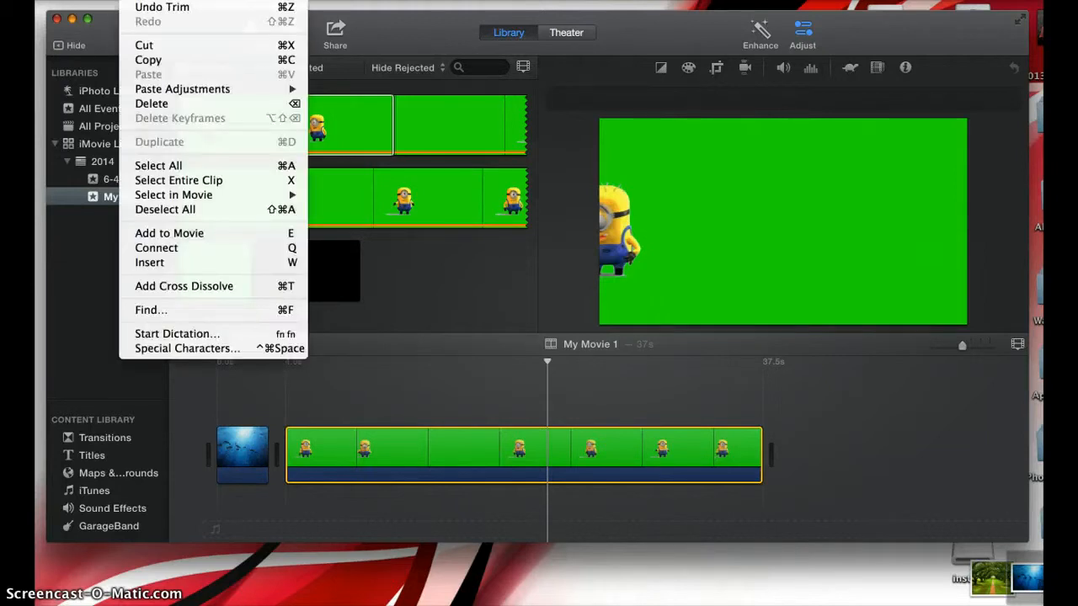
{"action": "mouse_move", "coordinate": [171, 1]}
{"action": "mouse_move", "coordinate": [212, 1]}
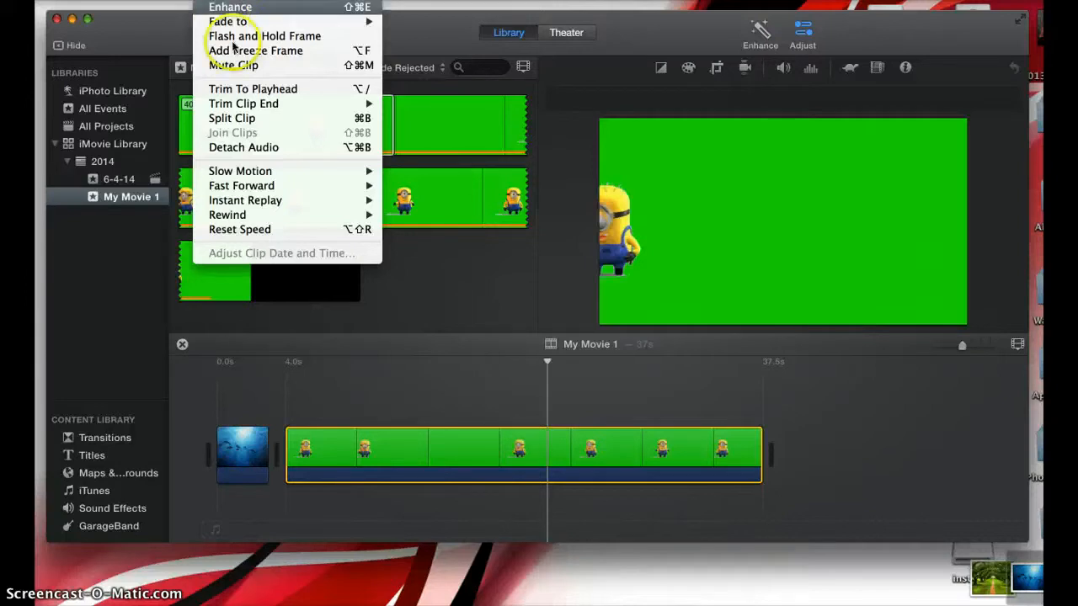
{"action": "left_click", "coordinate": [248, 124]}
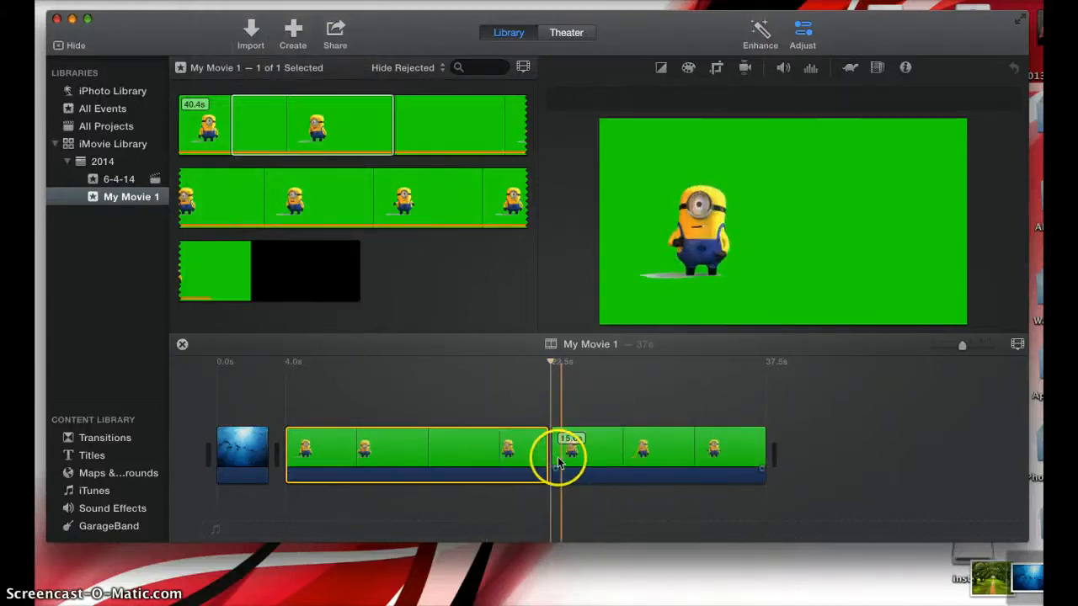
Try adjusting the adjoining edges of the two split clips and undo the last two edits.
{"action": "mouse_move", "coordinate": [554, 455]}
{"action": "left_mouse_down"}
{"action": "mouse_move", "coordinate": [572, 457]}
{"action": "mouse_move", "coordinate": [537, 452]}
{"action": "mouse_move", "coordinate": [548, 451]}
{"action": "left_mouse_up"}
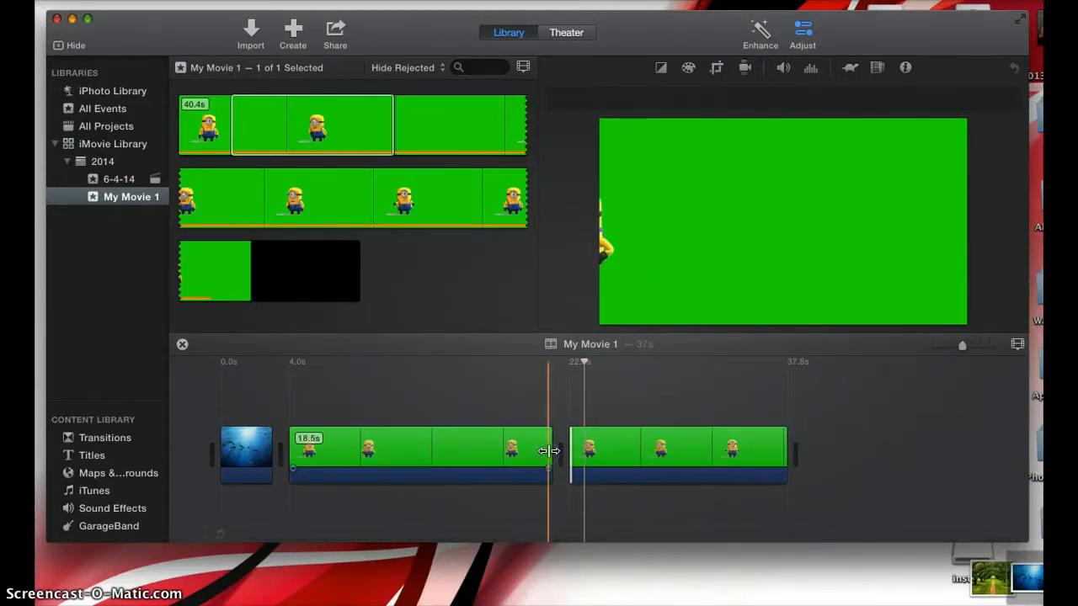
{"action": "key", "text": "super+z"}
{"action": "key", "text": "super+z"}
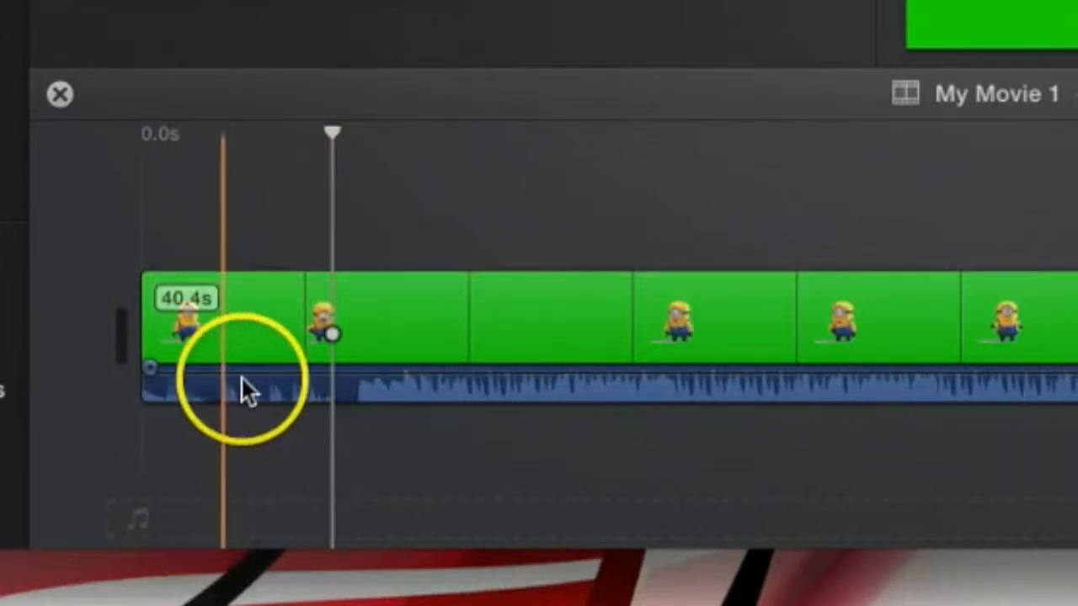
Lower the audio level of the Bottom Minion clip in the timeline all the way down.
{"action": "left_click", "coordinate": [363, 421]}
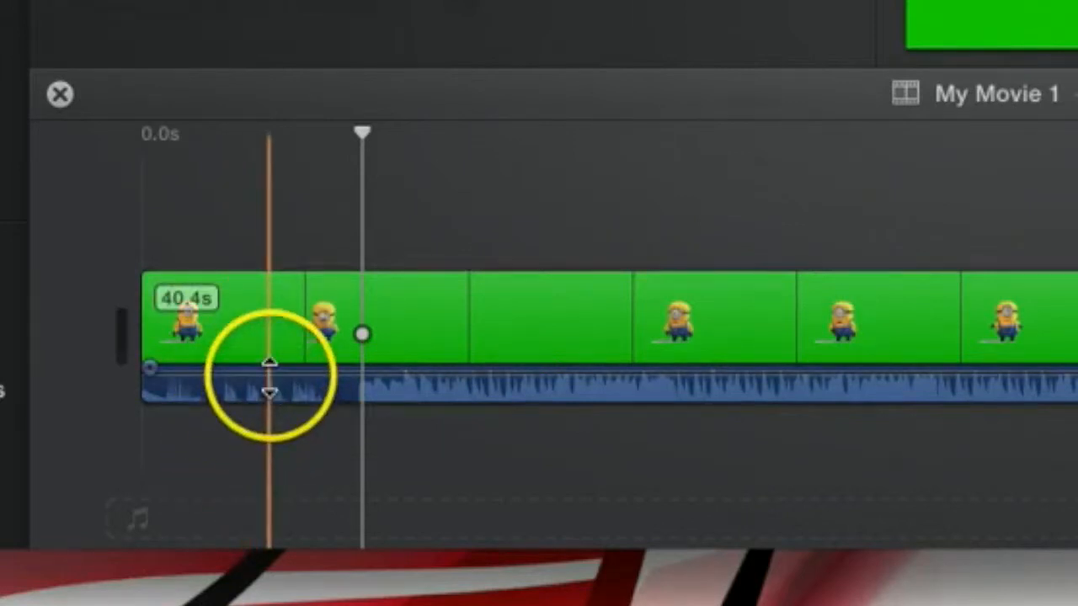
{"action": "left_click_drag", "start_coordinate": [270, 377], "coordinate": [264, 519]}
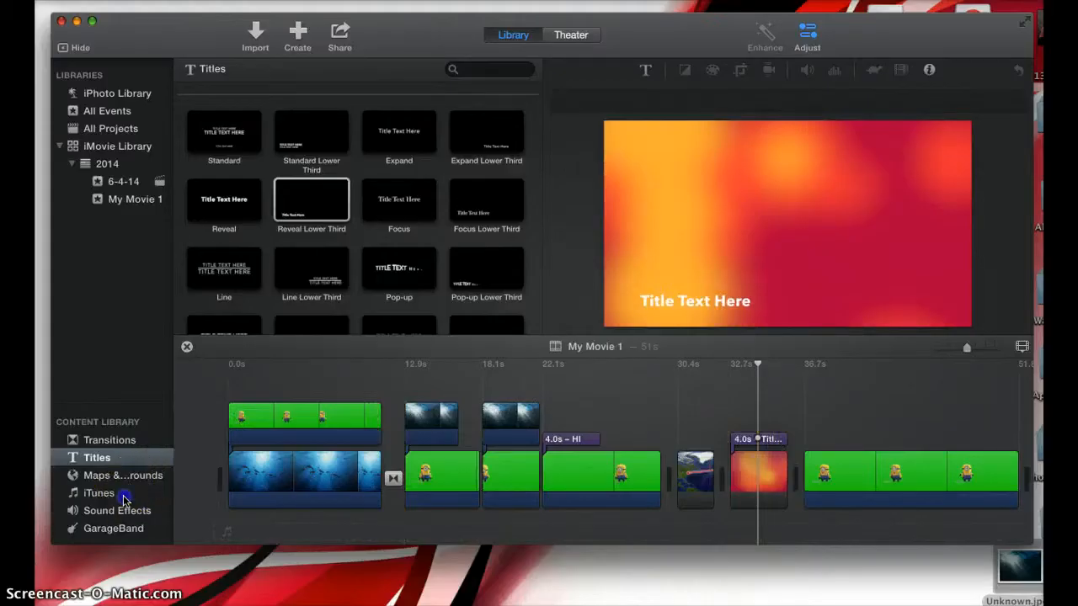
Browse the songs in the iTunes library and search them for "katy perry".
{"action": "left_click", "coordinate": [124, 497]}
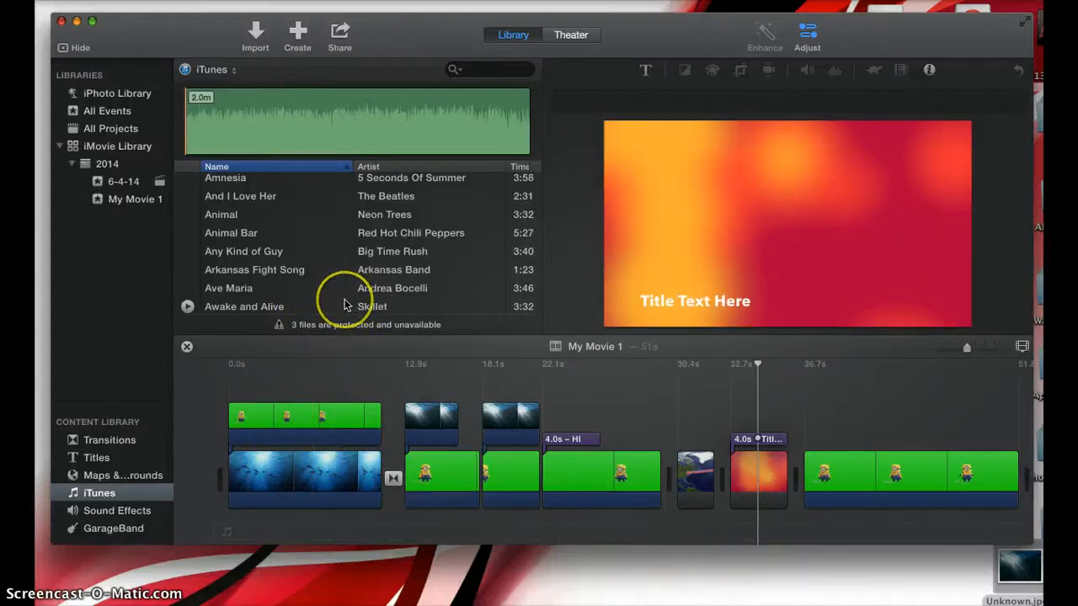
{"action": "scroll", "coordinate": [344, 305], "scroll_direction": "down", "scroll_amount": 10}
{"action": "scroll", "coordinate": [343, 304], "scroll_direction": "up", "scroll_amount": 1}
{"action": "scroll", "coordinate": [343, 305], "scroll_direction": "down", "scroll_amount": 5}
{"action": "scroll", "coordinate": [344, 305], "scroll_direction": "down", "scroll_amount": 8}
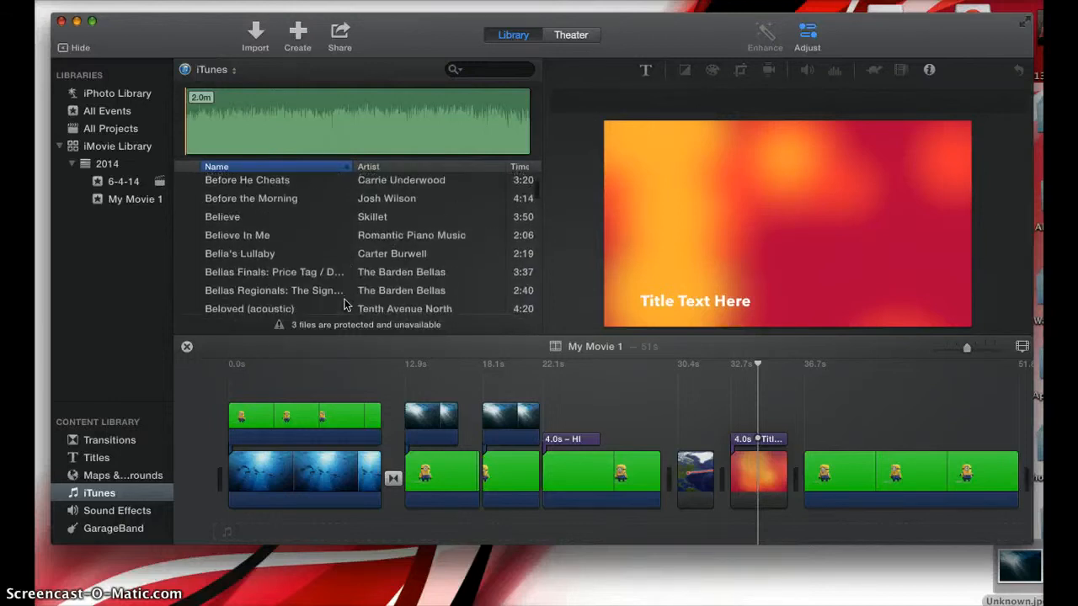
{"action": "left_click", "coordinate": [495, 68]}
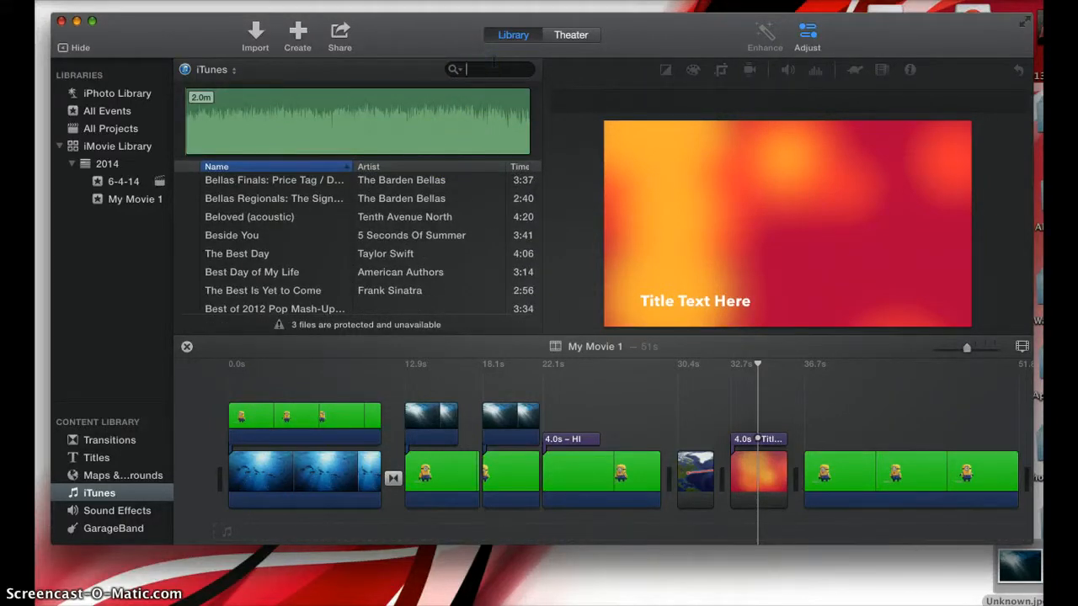
{"action": "type", "text": "katy perry"}
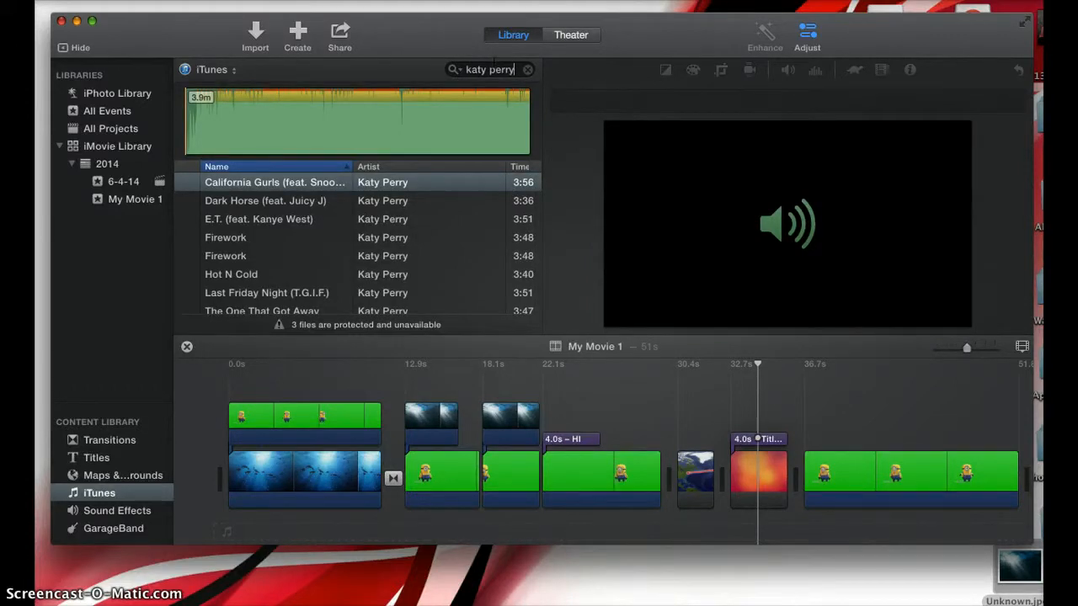
Add the song Firework as background music starting at the beginning of the timeline and lower its volume all the way down.
{"action": "left_click_drag", "start_coordinate": [261, 244], "coordinate": [231, 527]}
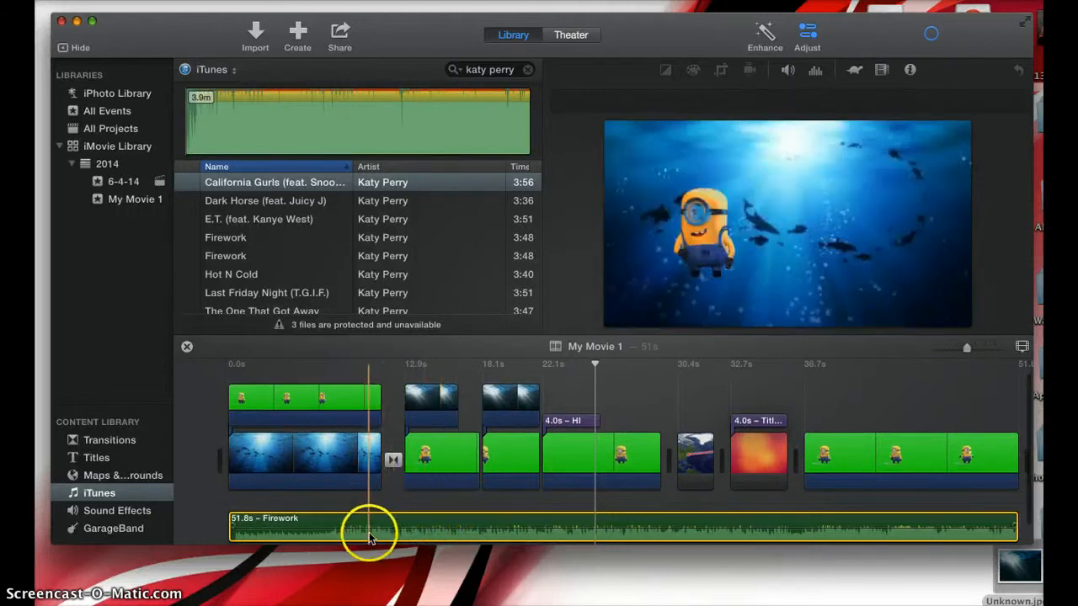
{"action": "left_click_drag", "start_coordinate": [370, 530], "coordinate": [371, 545]}
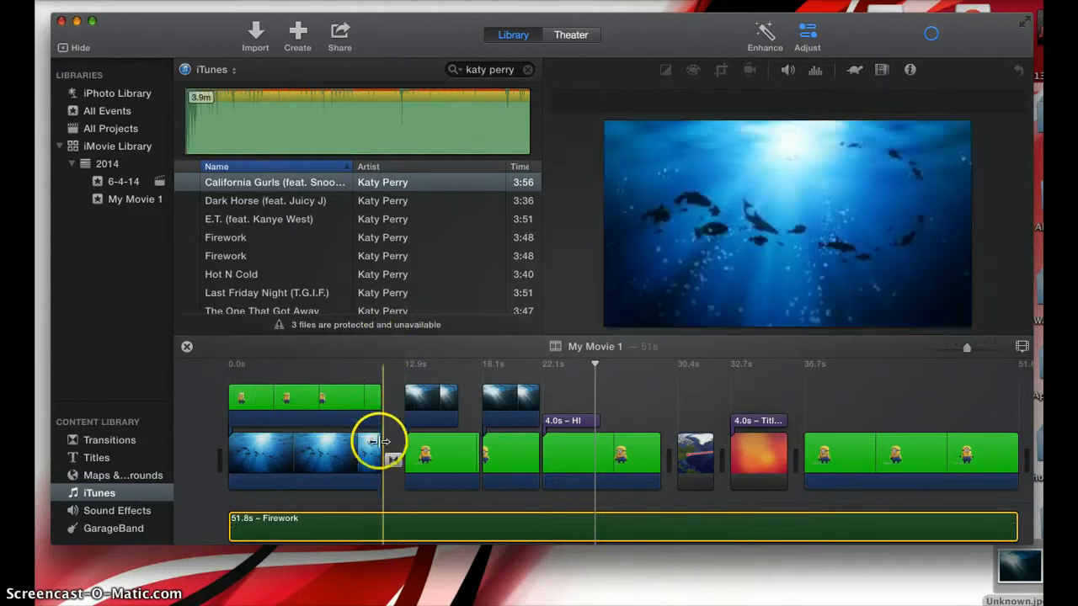
{"action": "left_click", "coordinate": [374, 445]}
{"action": "left_click", "coordinate": [385, 366]}
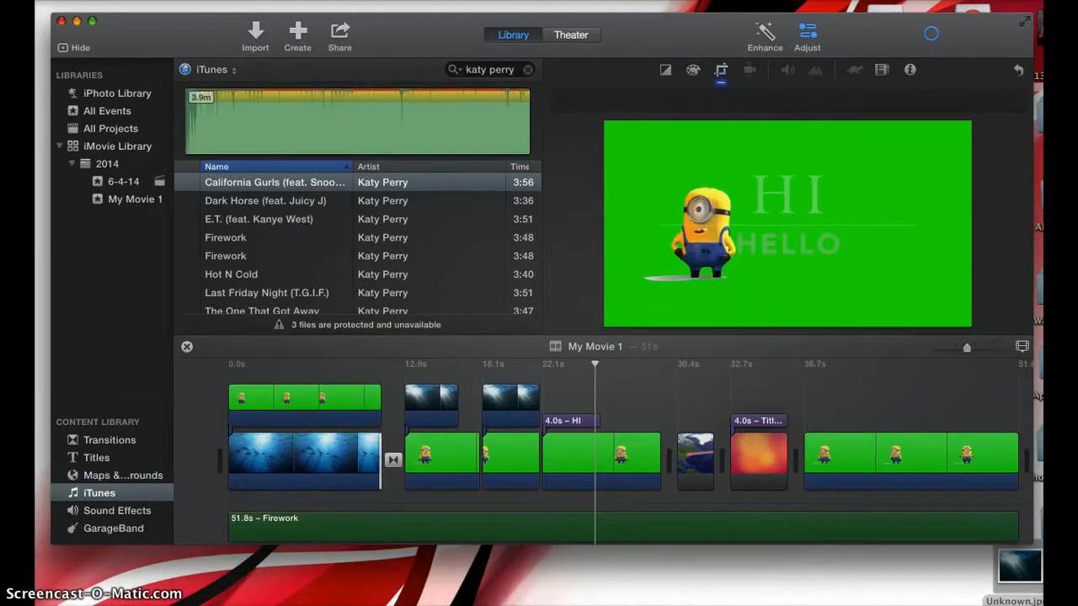
Split the Firework music track at about 11.9 seconds, where the first underwater clip ends.
{"action": "left_click", "coordinate": [168, 1]}
{"action": "left_click", "coordinate": [221, 2]}
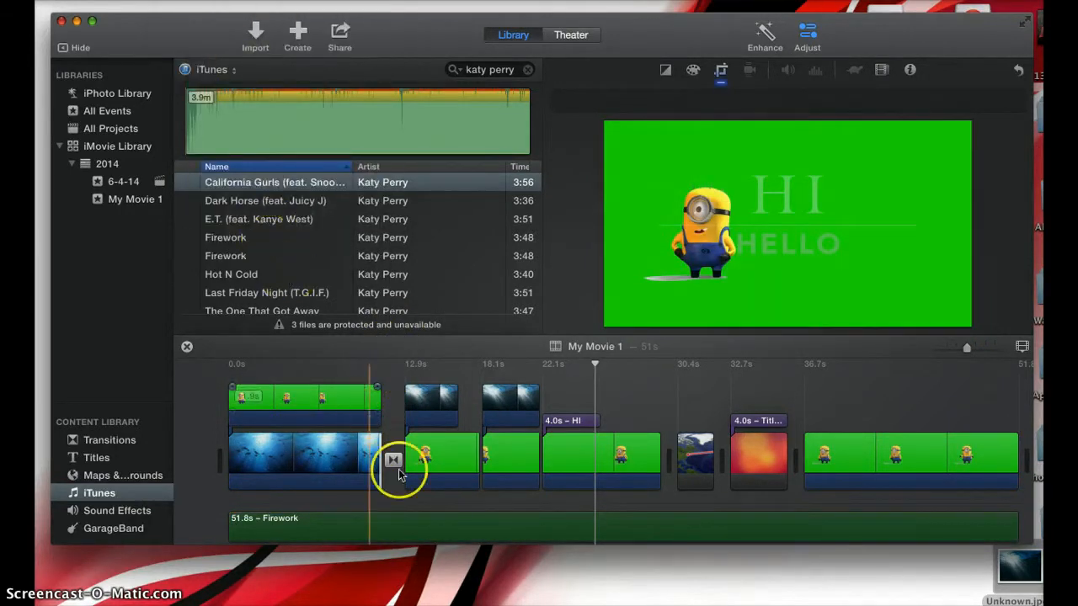
{"action": "left_click", "coordinate": [383, 520]}
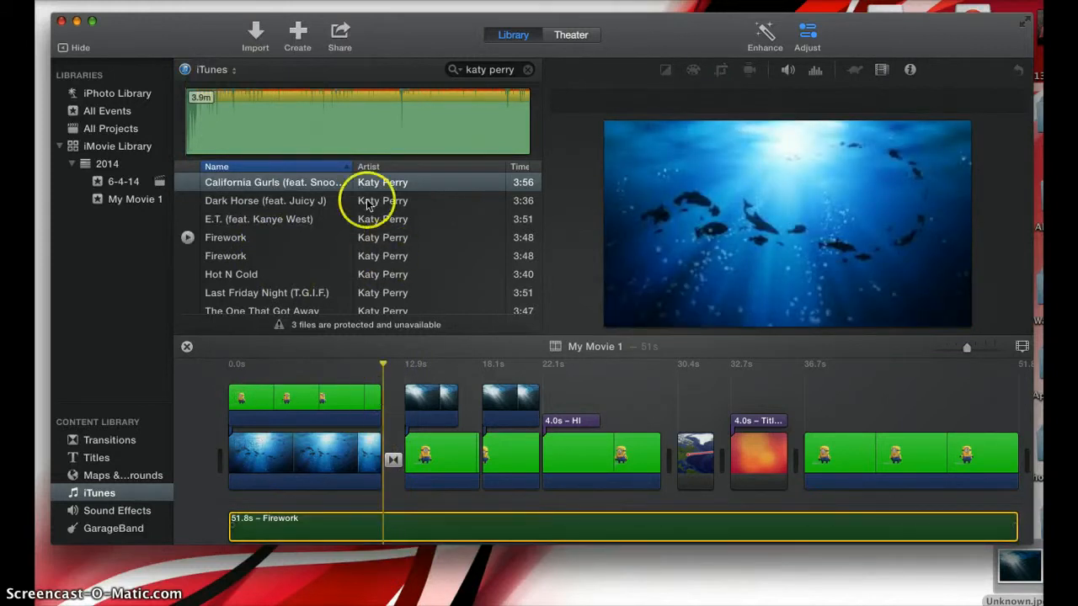
{"action": "left_click", "coordinate": [223, 1]}
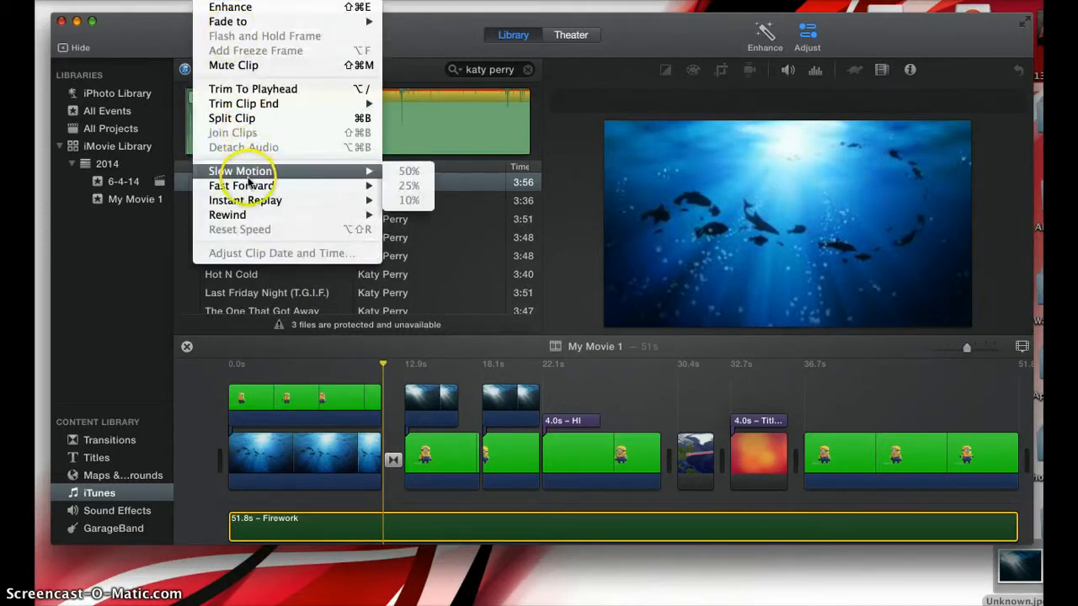
{"action": "left_click", "coordinate": [247, 119]}
{"action": "left_click", "coordinate": [393, 504]}
Raise the volume of the first Firework segment, then settle it at a low level.
{"action": "left_click_drag", "start_coordinate": [349, 539], "coordinate": [349, 528]}
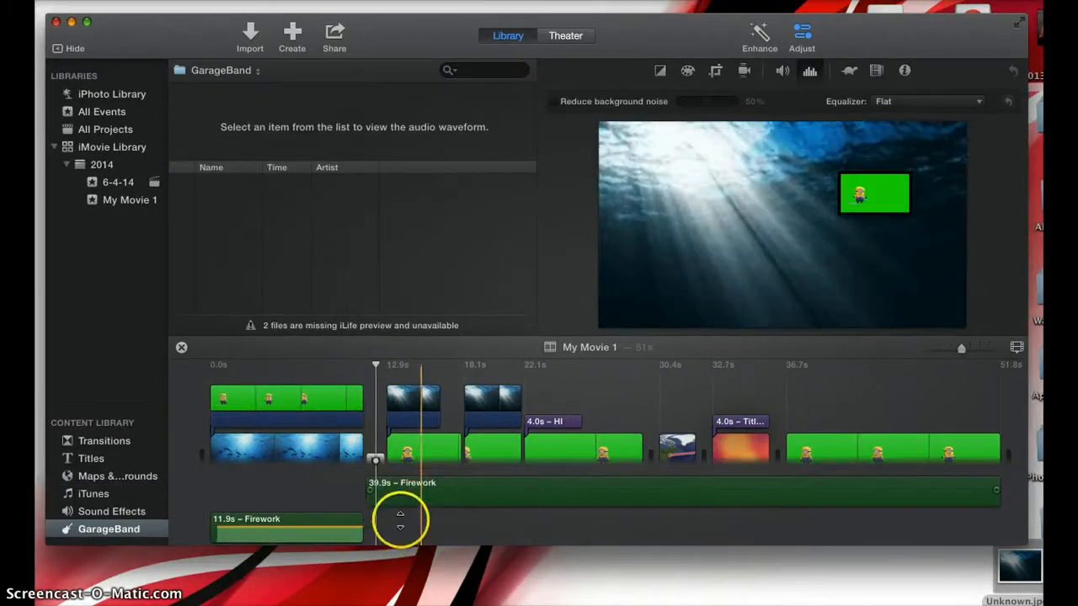
{"action": "left_click_drag", "start_coordinate": [400, 521], "coordinate": [344, 536]}
{"action": "scroll", "coordinate": [327, 516], "scroll_direction": "down", "scroll_amount": 2}
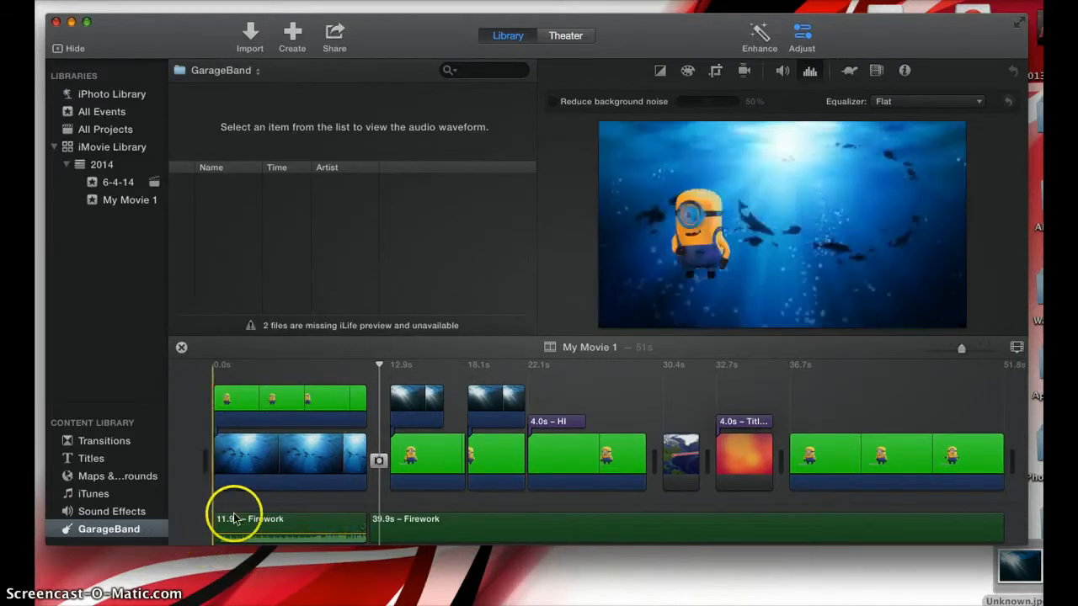
Add a fade-in and a longer fade-out to the first Firework segment and play it back.
{"action": "left_click", "coordinate": [241, 522]}
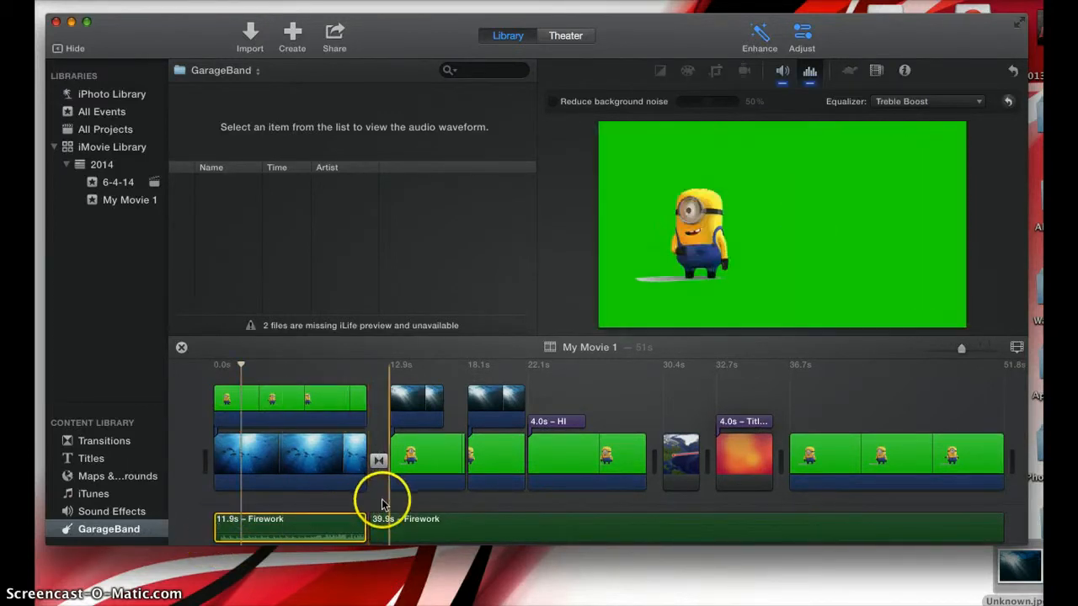
{"action": "left_click", "coordinate": [378, 510]}
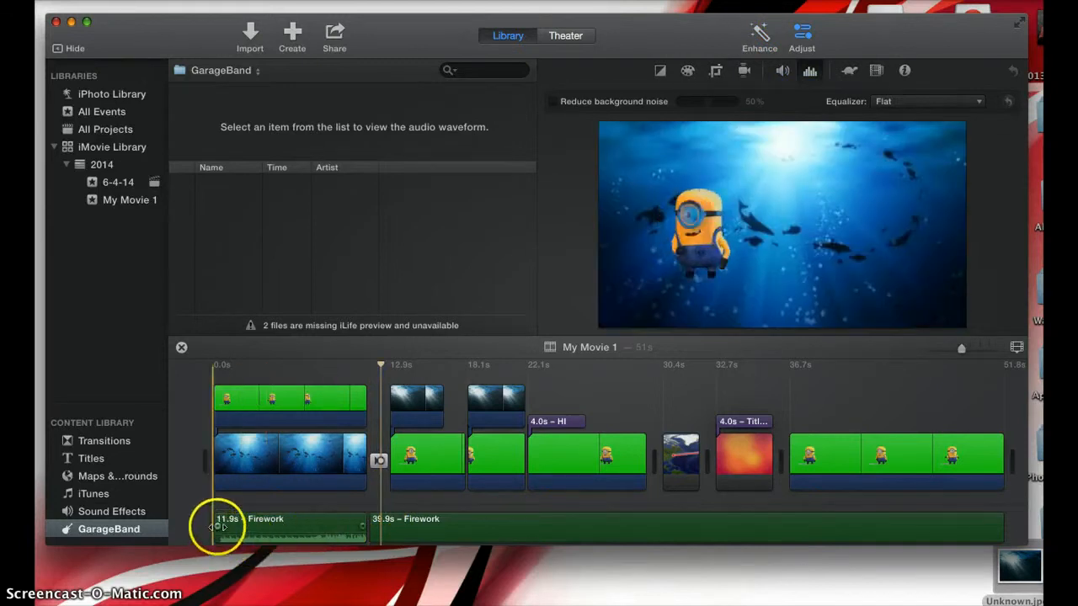
{"action": "left_click_drag", "start_coordinate": [216, 526], "coordinate": [267, 540]}
{"action": "left_click_drag", "start_coordinate": [362, 527], "coordinate": [358, 529]}
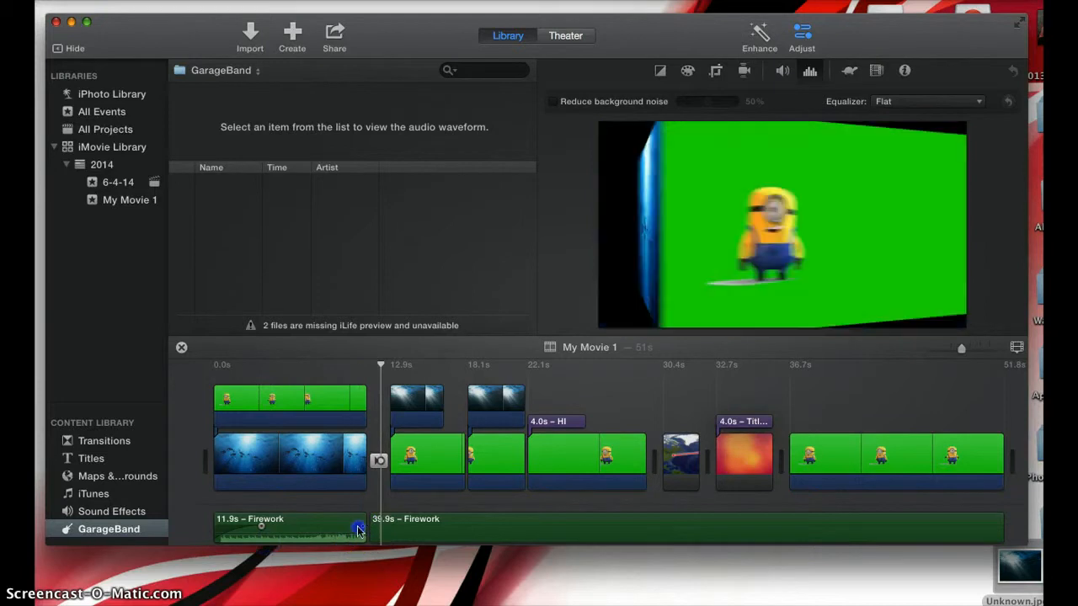
{"action": "left_click_drag", "start_coordinate": [291, 536], "coordinate": [290, 536]}
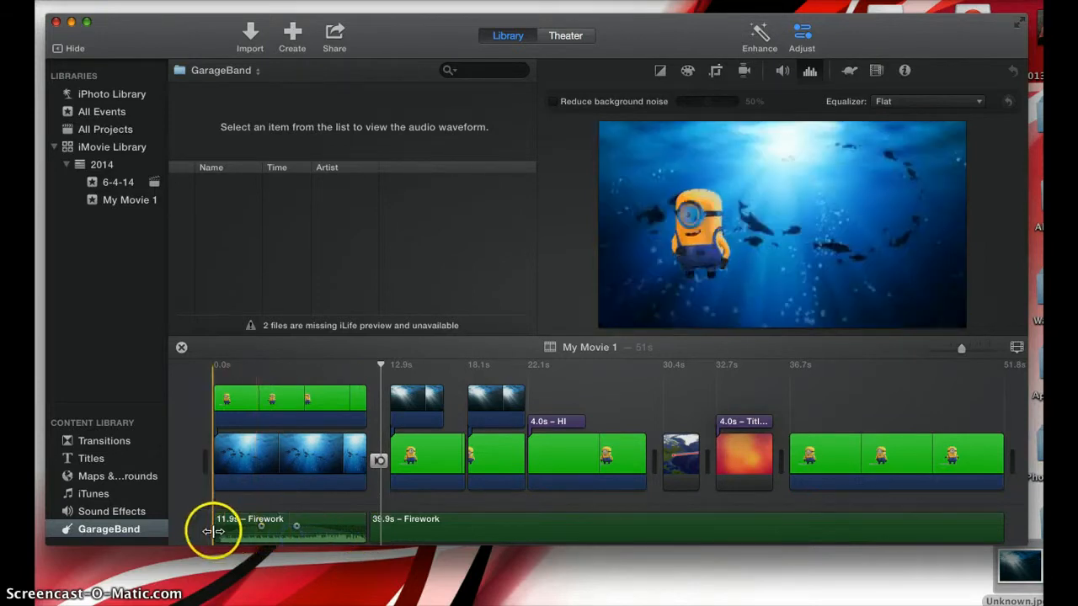
{"action": "key", "text": "space"}
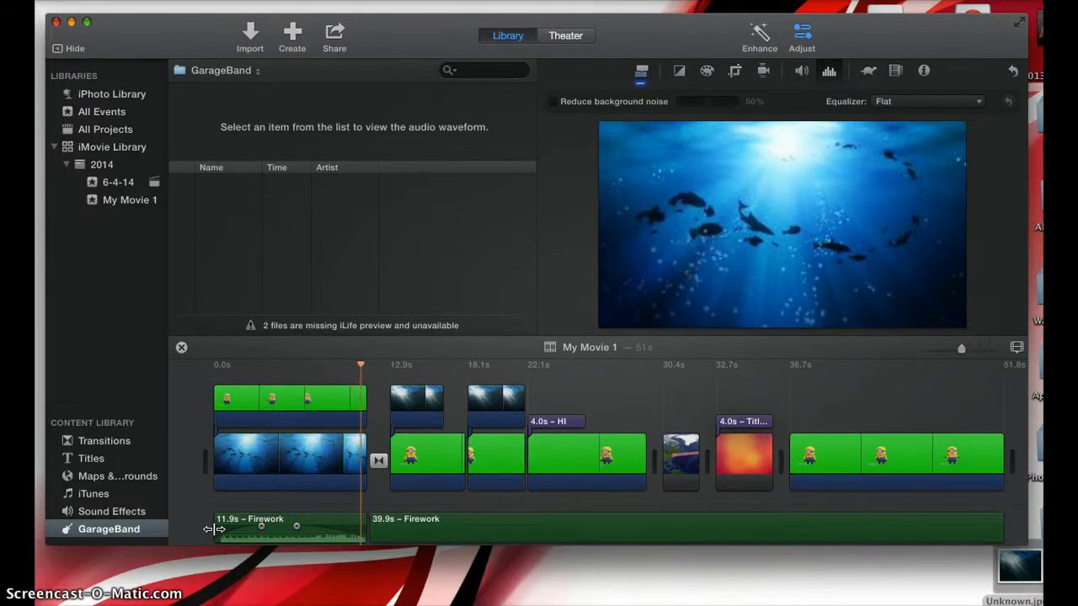
{"action": "key", "text": "space"}
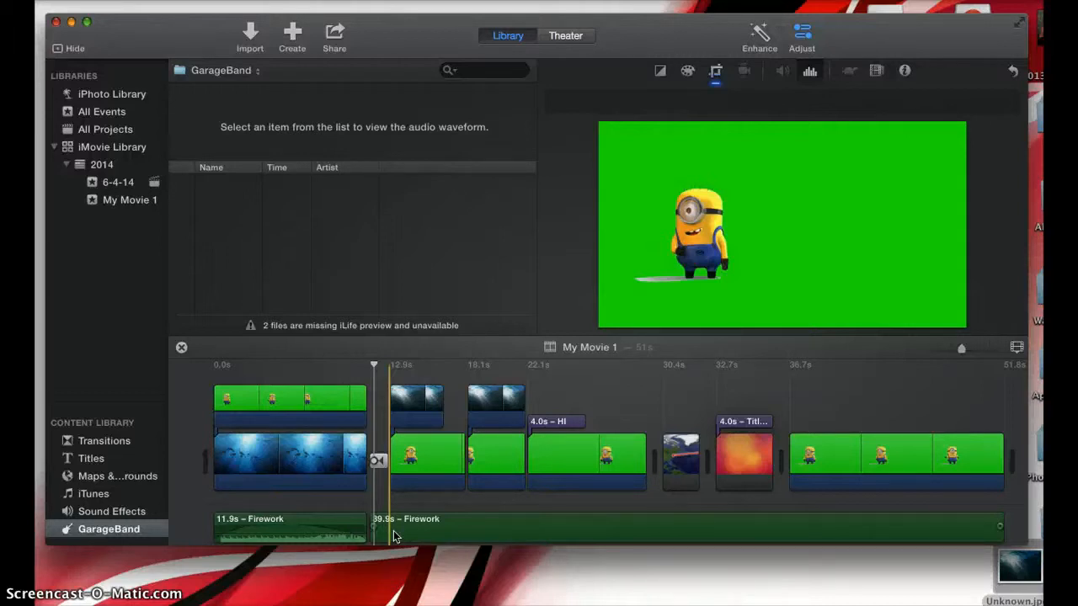
Browse the sound effects library and sample the Thunder Clap effect.
{"action": "left_click", "coordinate": [112, 511]}
{"action": "left_click", "coordinate": [414, 398]}
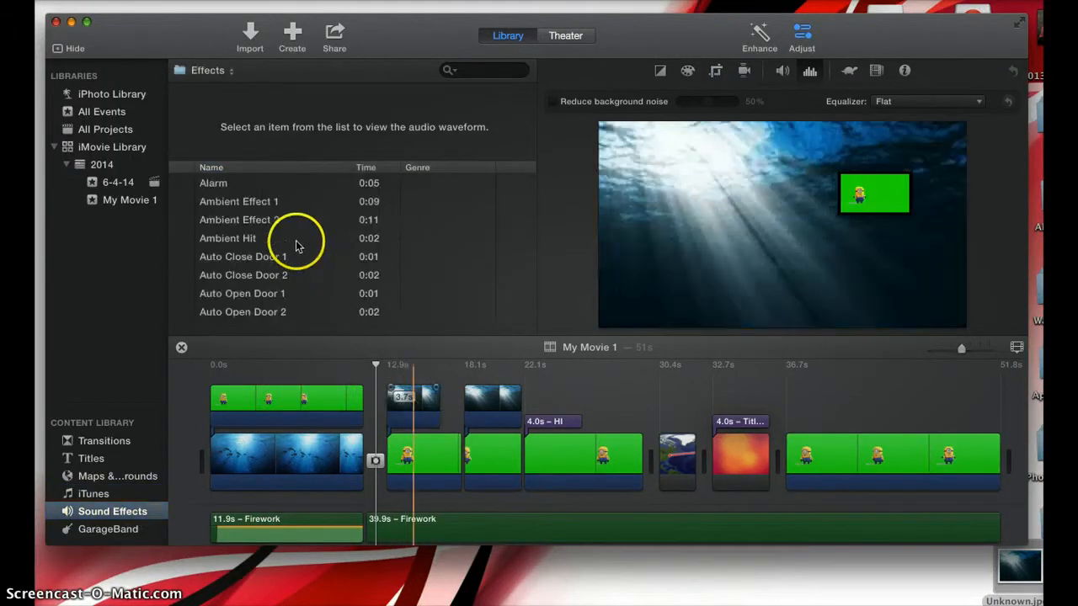
{"action": "scroll", "coordinate": [289, 205], "scroll_direction": "down", "scroll_amount": 10}
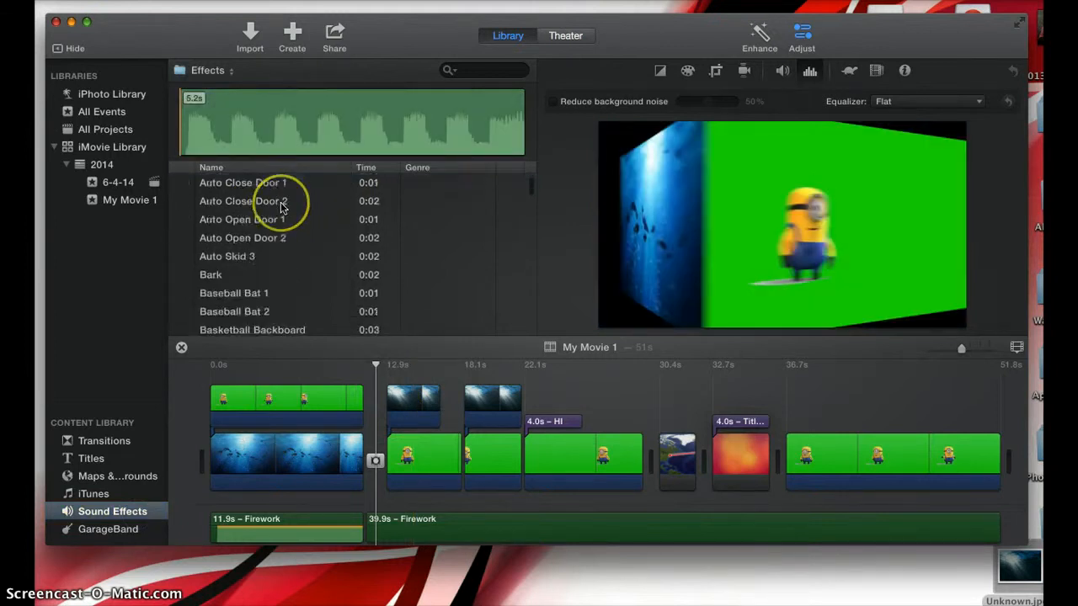
{"action": "scroll", "coordinate": [282, 208], "scroll_direction": "down", "scroll_amount": 15}
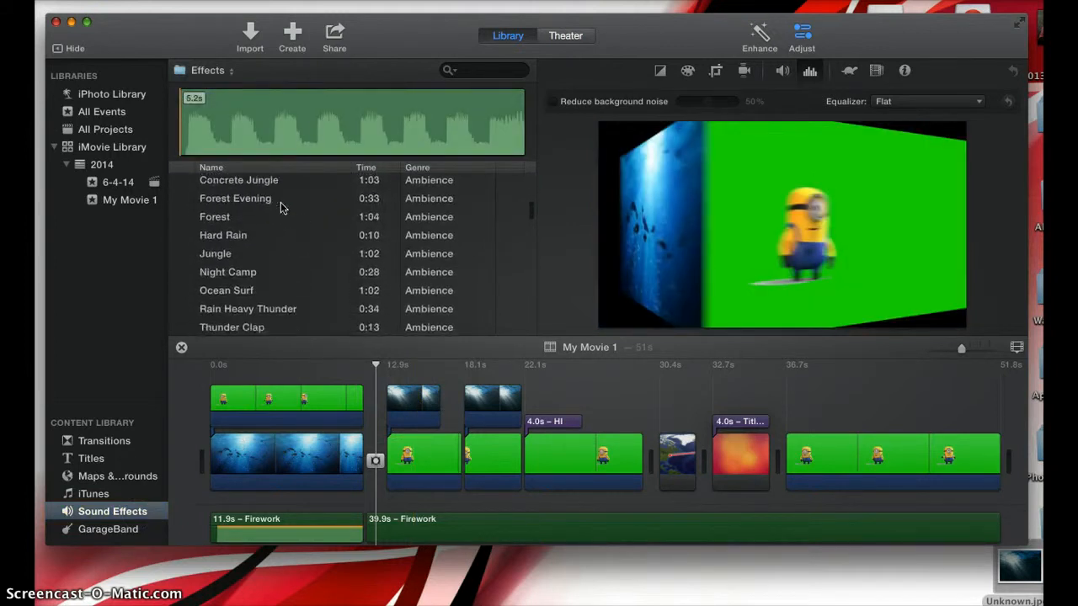
{"action": "scroll", "coordinate": [281, 202], "scroll_direction": "down", "scroll_amount": 3}
{"action": "left_click", "coordinate": [263, 259]}
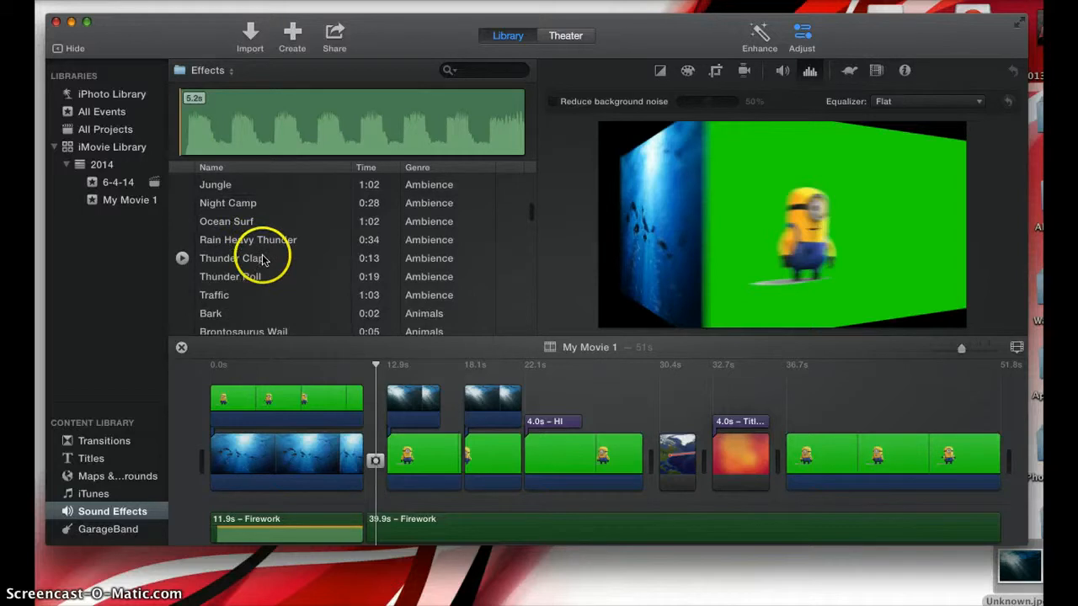
{"action": "left_click_drag", "start_coordinate": [250, 263], "coordinate": [314, 276]}
{"action": "scroll", "coordinate": [333, 287], "scroll_direction": "down", "scroll_amount": 8}
{"action": "scroll", "coordinate": [333, 287], "scroll_direction": "down", "scroll_amount": 5}
Search the sound effects for "boom".
{"action": "left_click", "coordinate": [502, 67]}
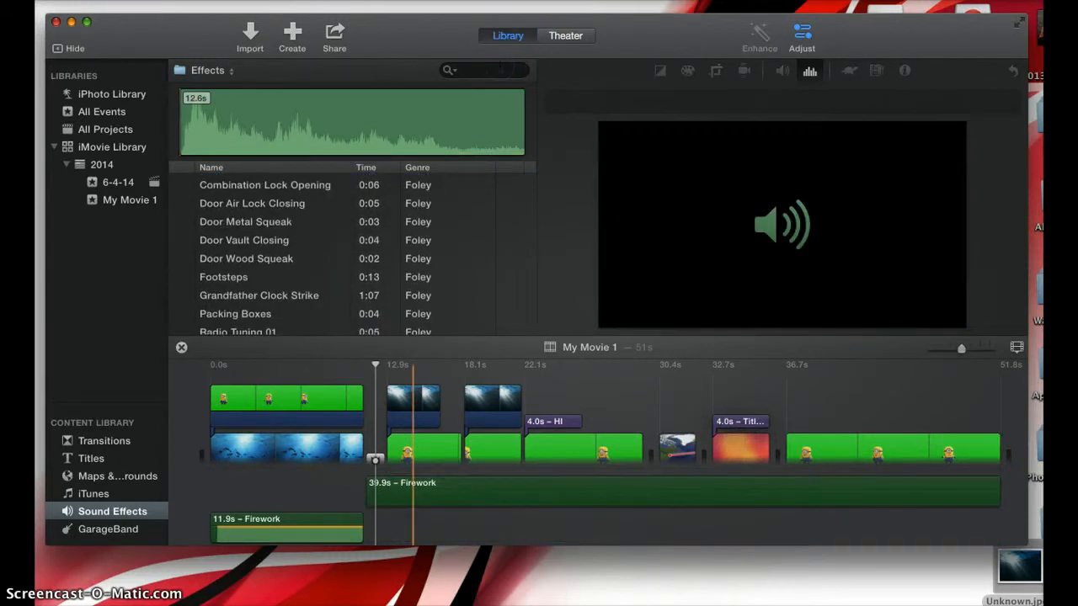
{"action": "key", "text": "BackSpace"}
{"action": "key", "text": "BackSpace"}
{"action": "key", "text": "BackSpace"}
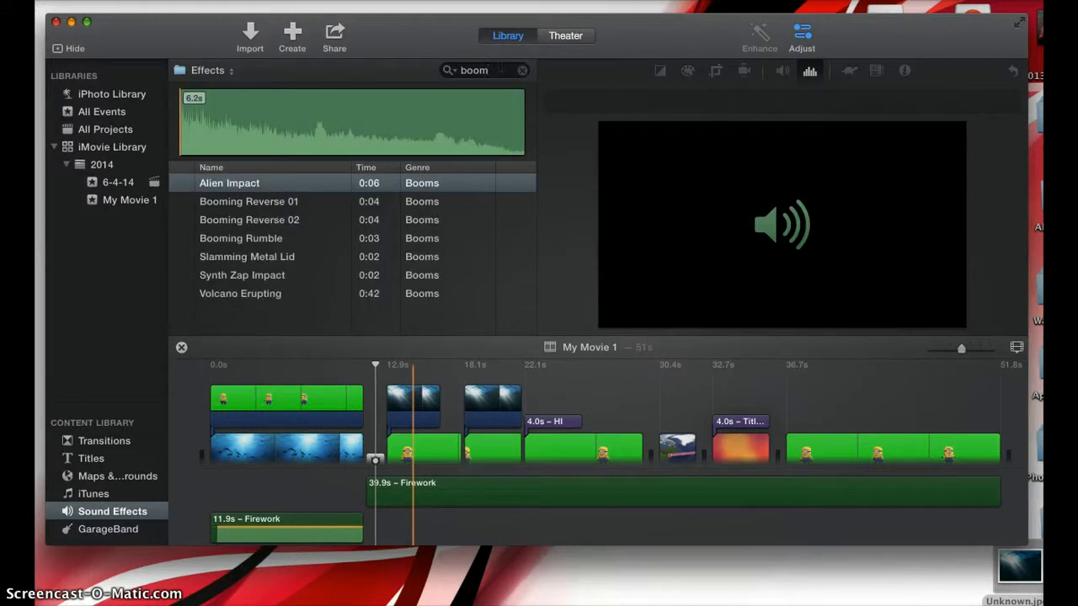
{"action": "key", "text": "BackSpace"}
{"action": "key", "text": "BackSpace"}
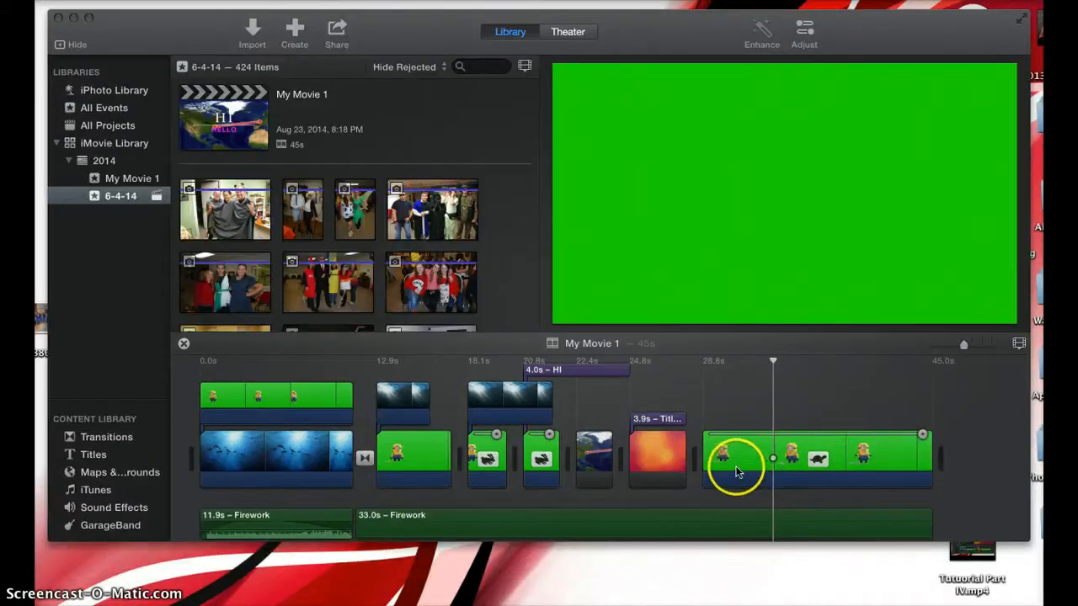
Raise the audio level of the last minion clip in the timeline.
{"action": "left_click", "coordinate": [755, 459]}
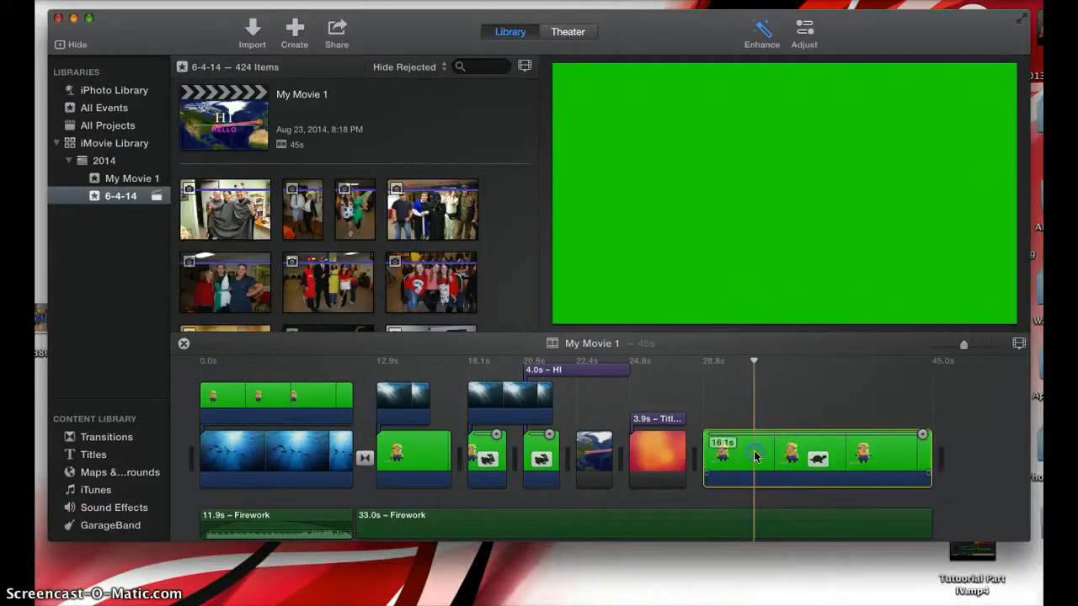
{"action": "left_click", "coordinate": [804, 455]}
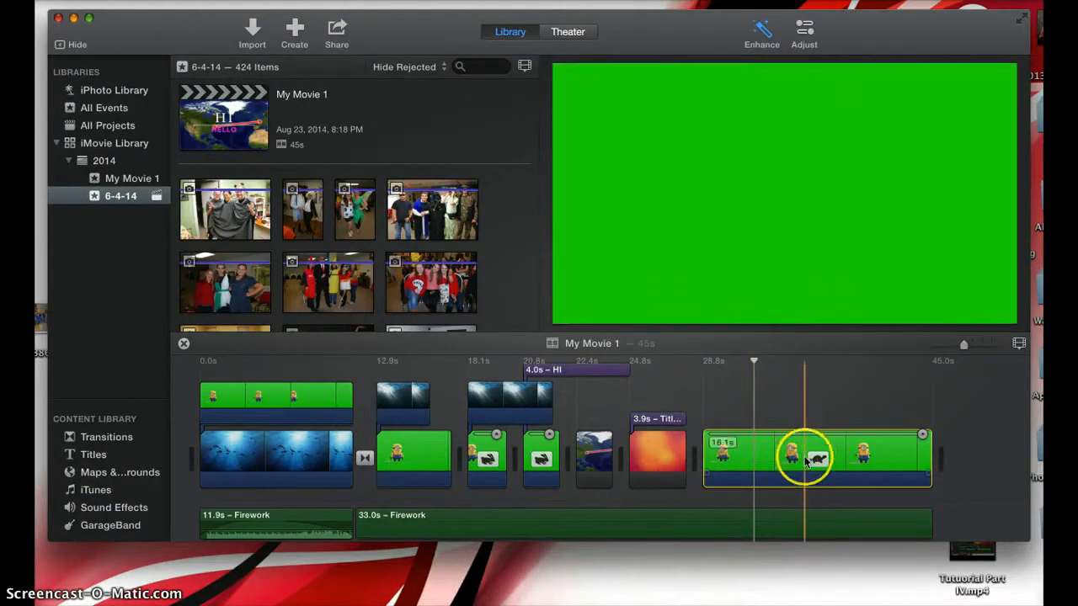
{"action": "left_click_drag", "start_coordinate": [779, 486], "coordinate": [777, 483]}
{"action": "scroll", "coordinate": [765, 442], "scroll_direction": "down", "scroll_amount": 2}
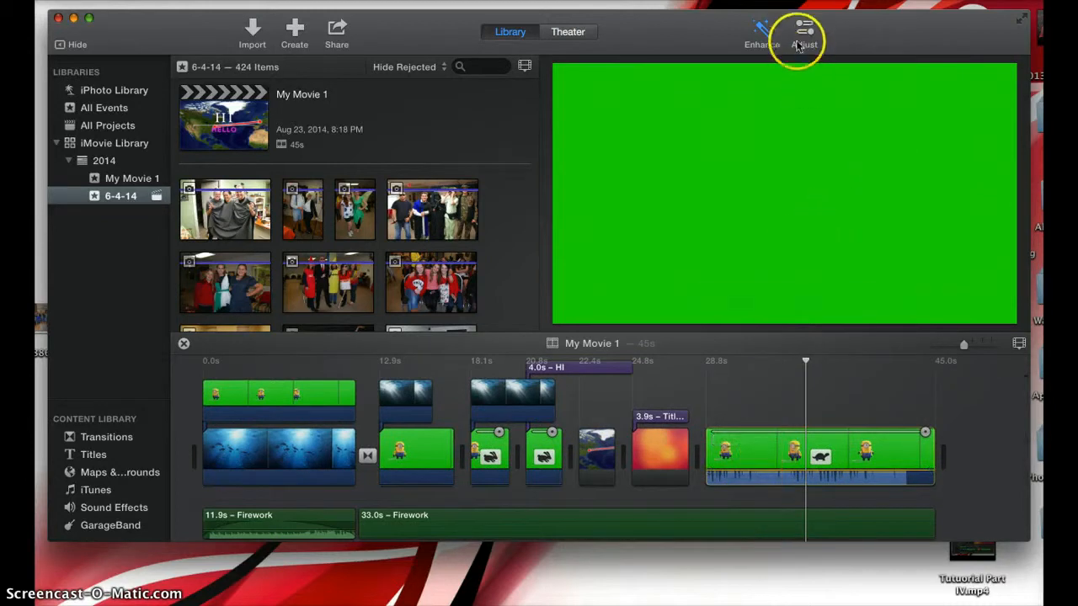
Set background noise reduction to 93% for the last minion clip.
{"action": "left_click", "coordinate": [749, 467]}
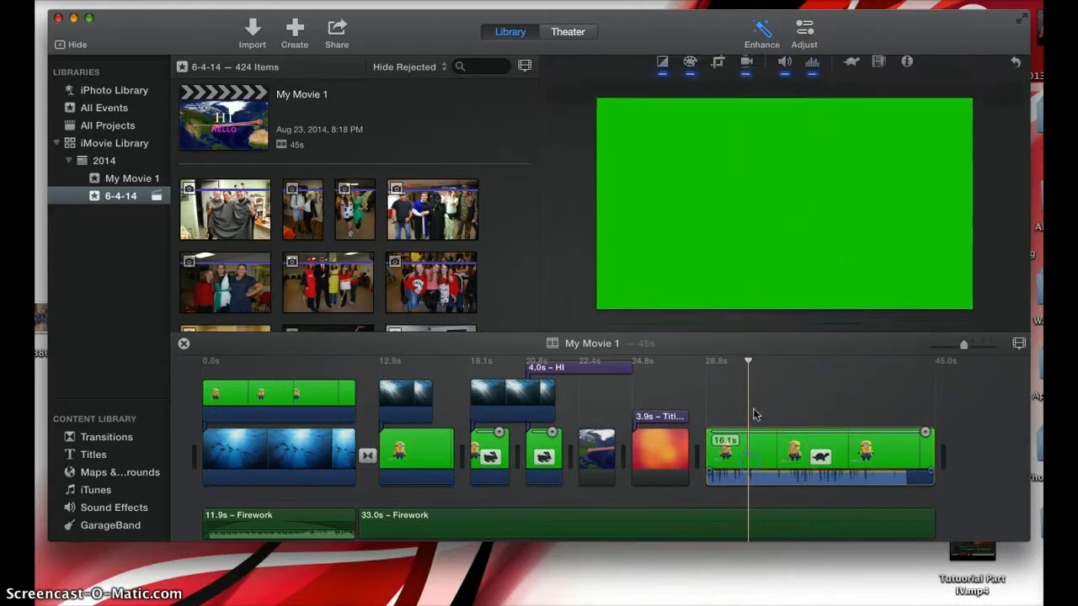
{"action": "left_click", "coordinate": [813, 70]}
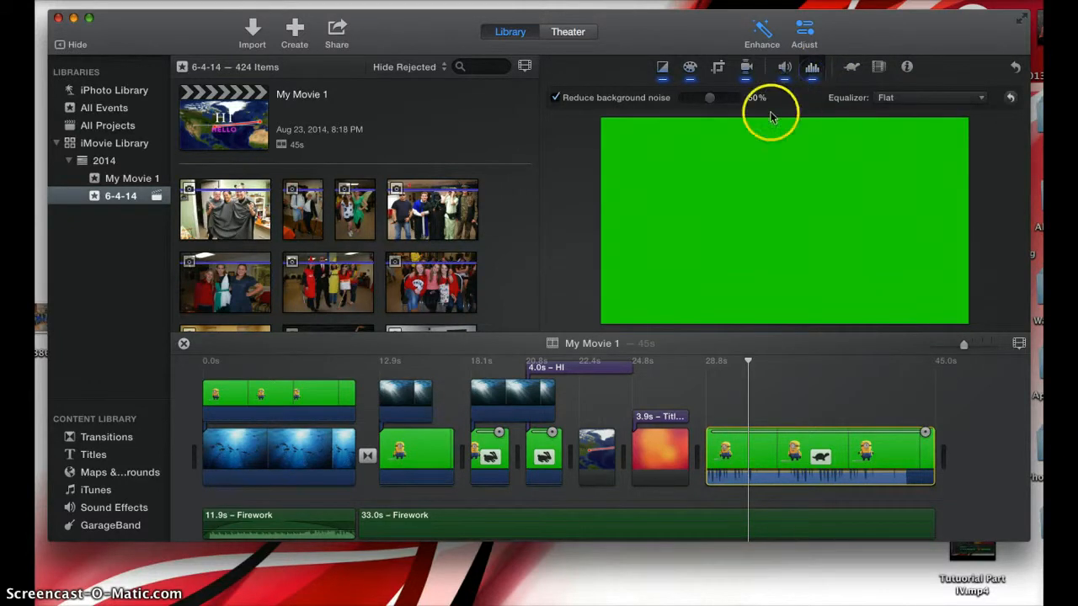
{"action": "left_click", "coordinate": [556, 98]}
{"action": "left_click", "coordinate": [666, 140]}
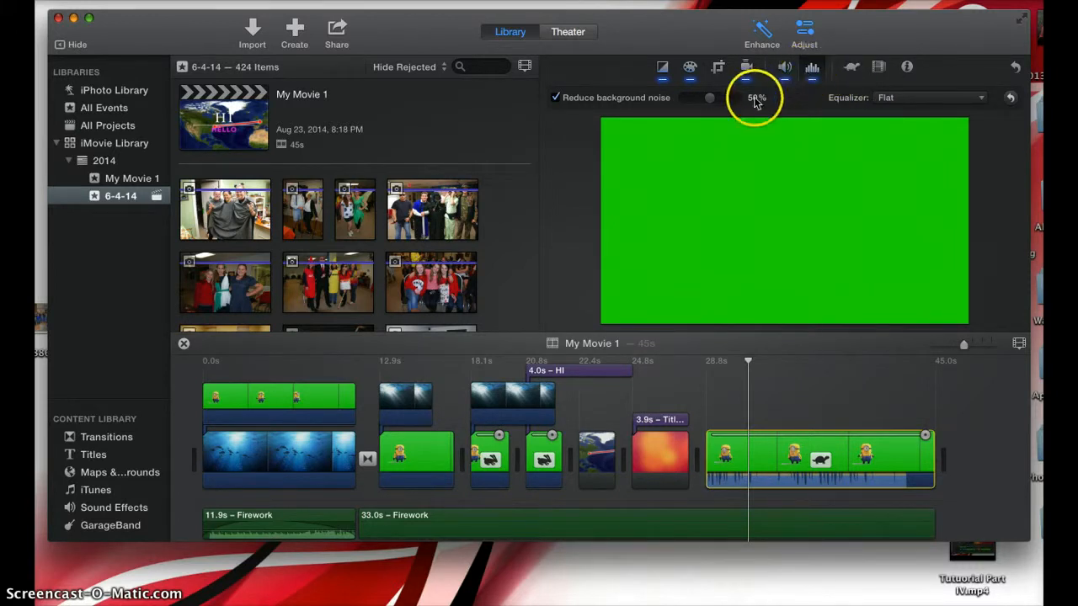
{"action": "left_click_drag", "start_coordinate": [711, 102], "coordinate": [731, 102]}
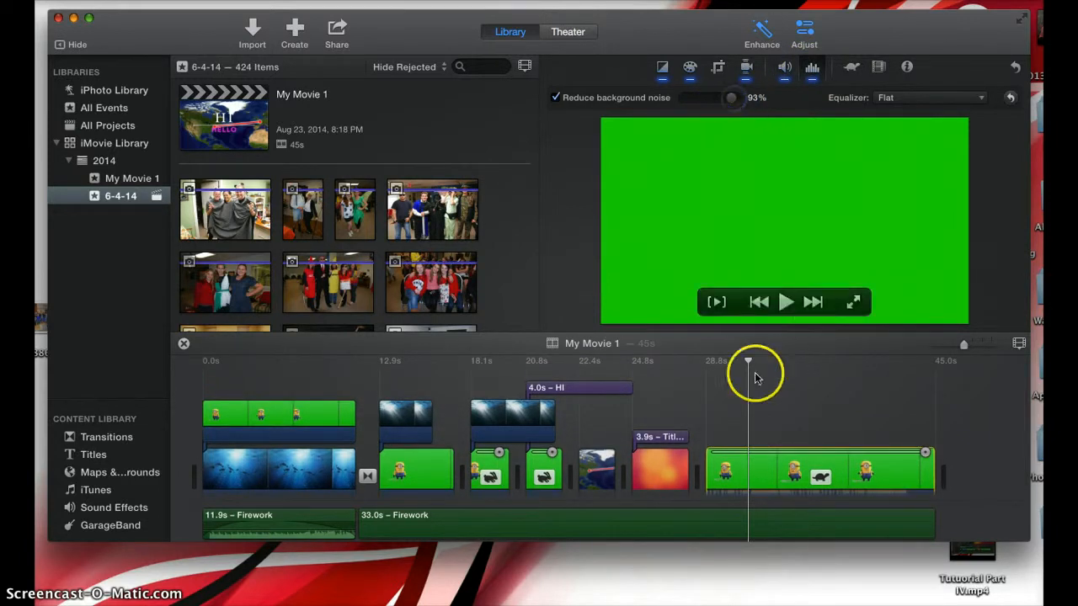
Apply the Bass Boost equalizer to the last minion clip, play it back and review the other presets.
{"action": "left_click", "coordinate": [728, 459]}
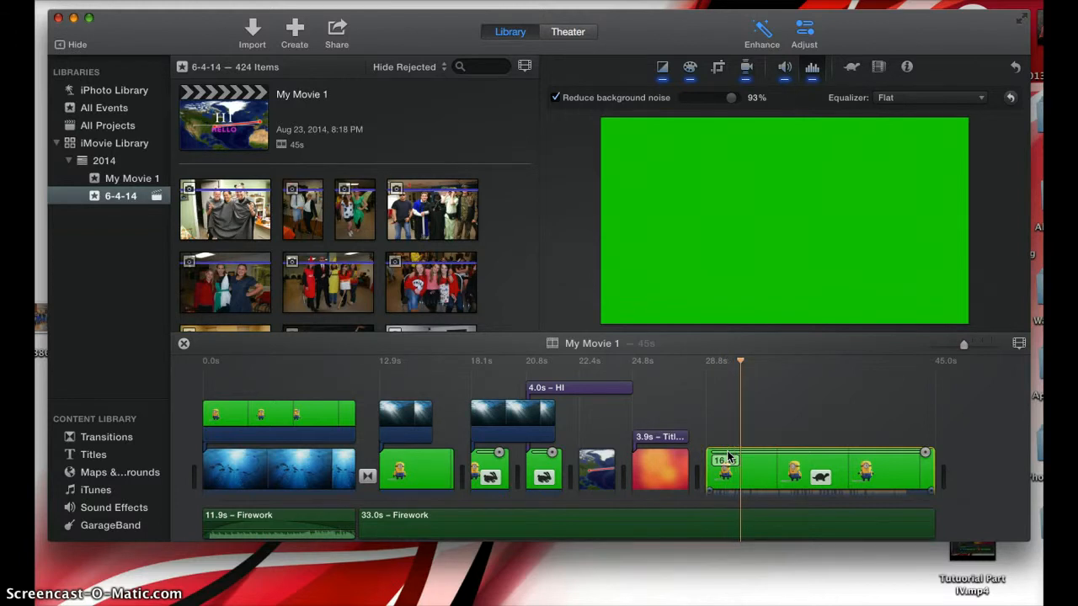
{"action": "left_click", "coordinate": [976, 98]}
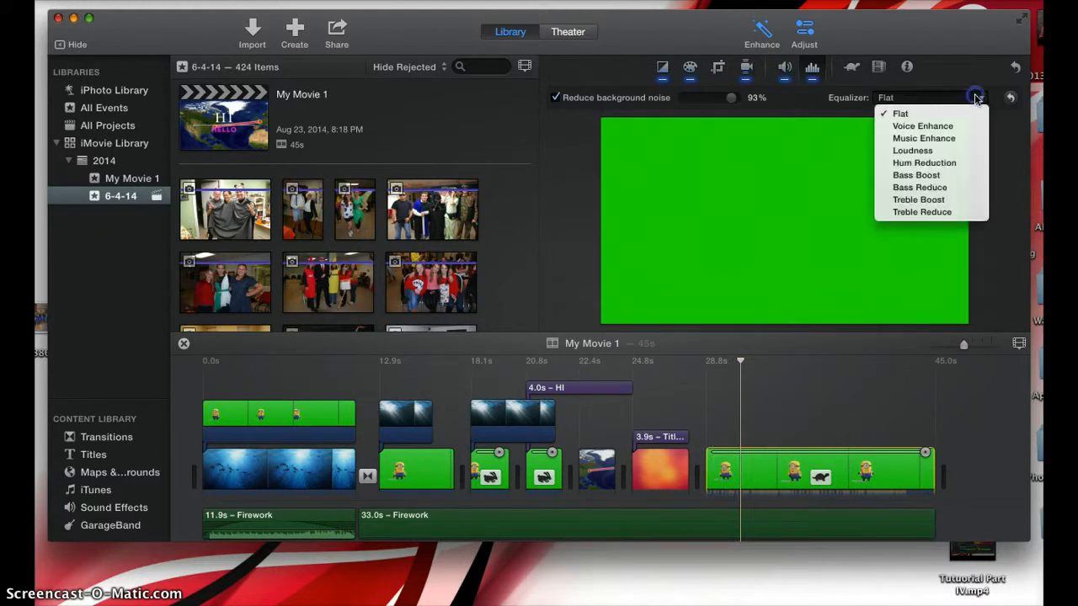
{"action": "left_click", "coordinate": [926, 175]}
{"action": "left_click", "coordinate": [747, 425]}
{"action": "key", "text": "space"}
{"action": "key", "text": "space"}
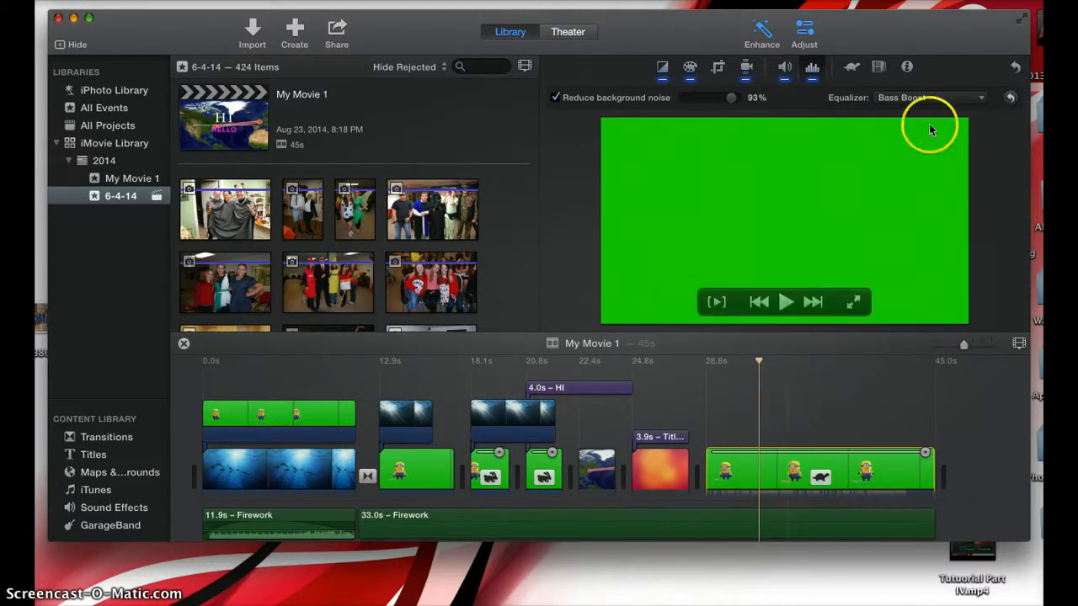
{"action": "left_click", "coordinate": [982, 97]}
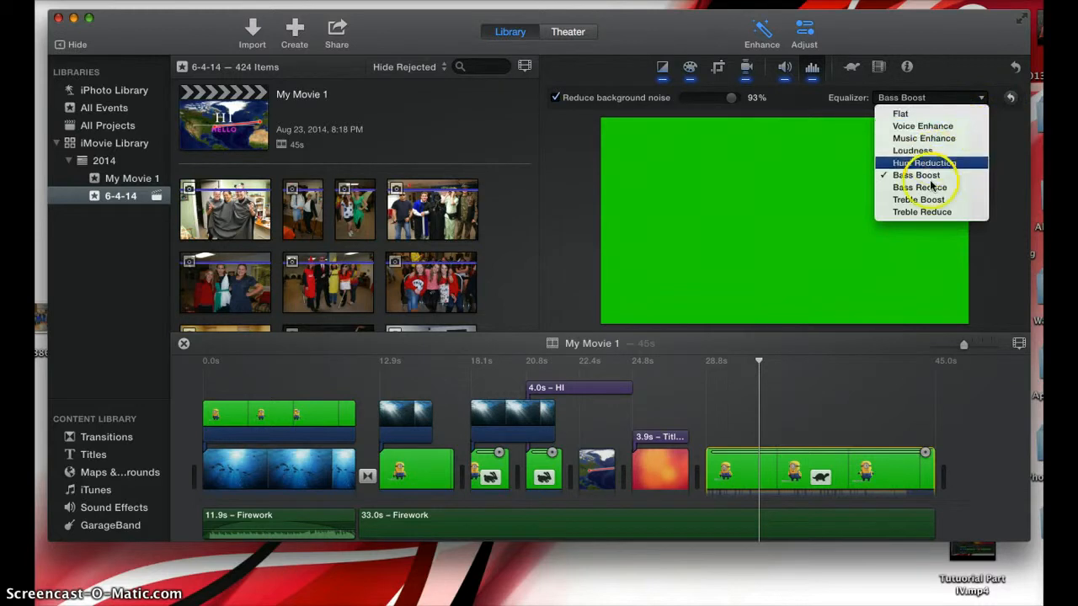
{"action": "left_click", "coordinate": [1001, 137]}
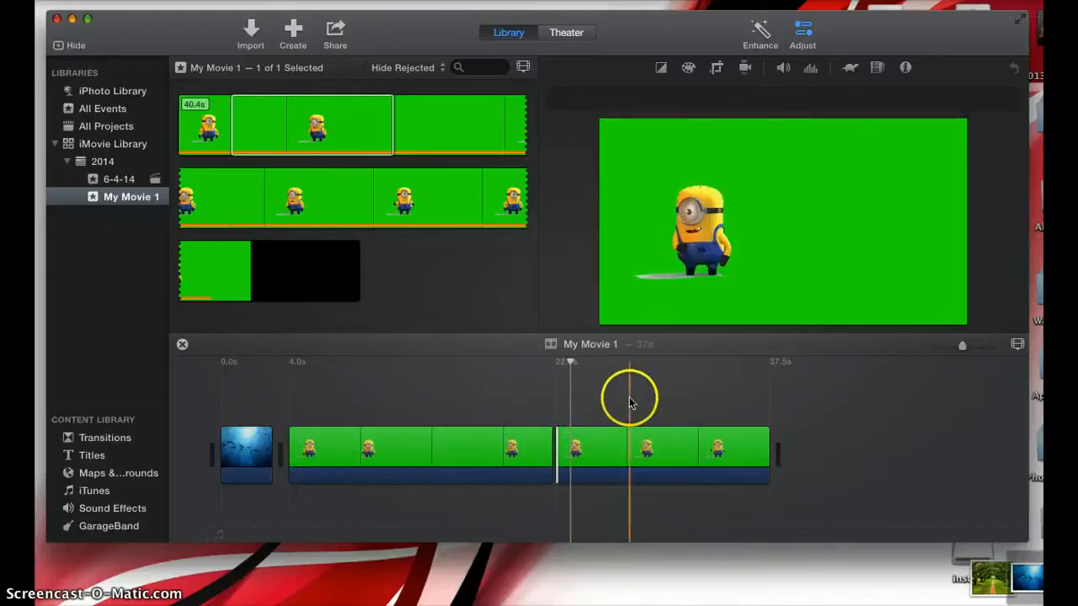
Set the crop style of the underwater picture at the start of the timeline to Fit.
{"action": "left_click", "coordinate": [607, 396]}
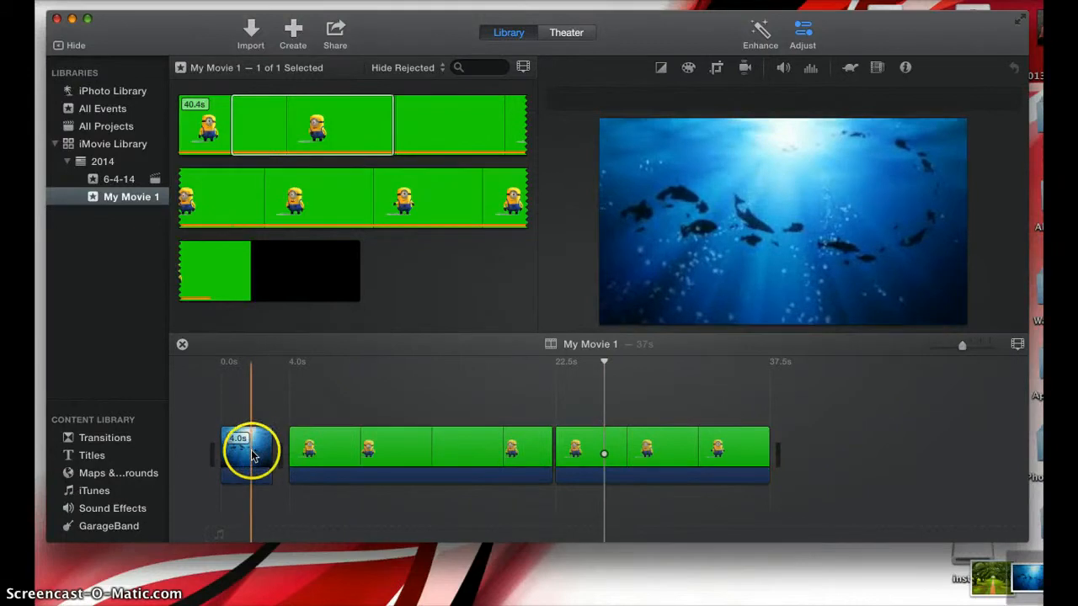
{"action": "left_click", "coordinate": [244, 455]}
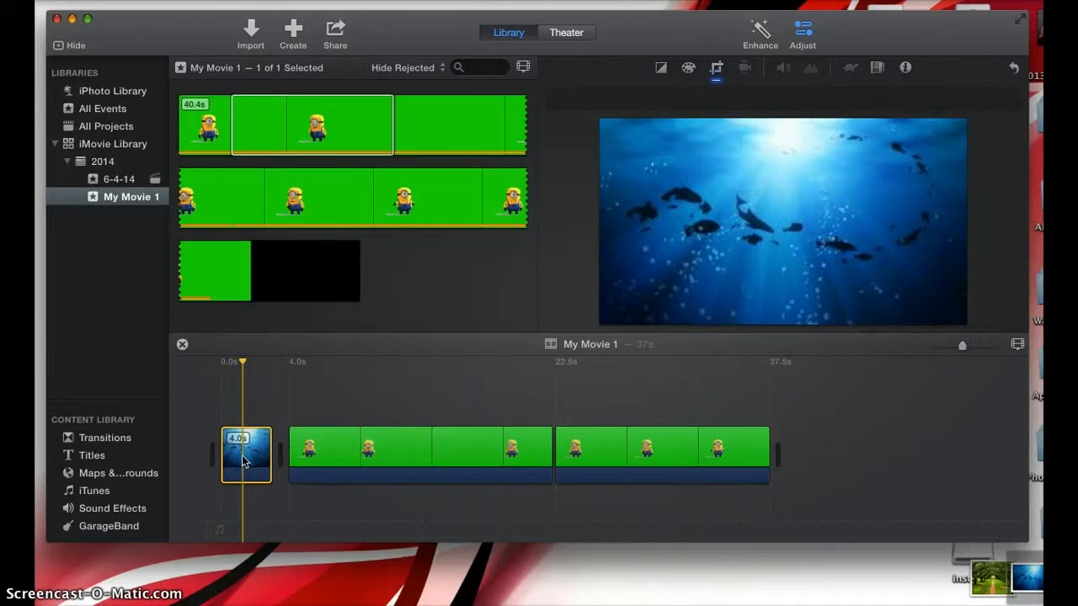
{"action": "left_click", "coordinate": [247, 459]}
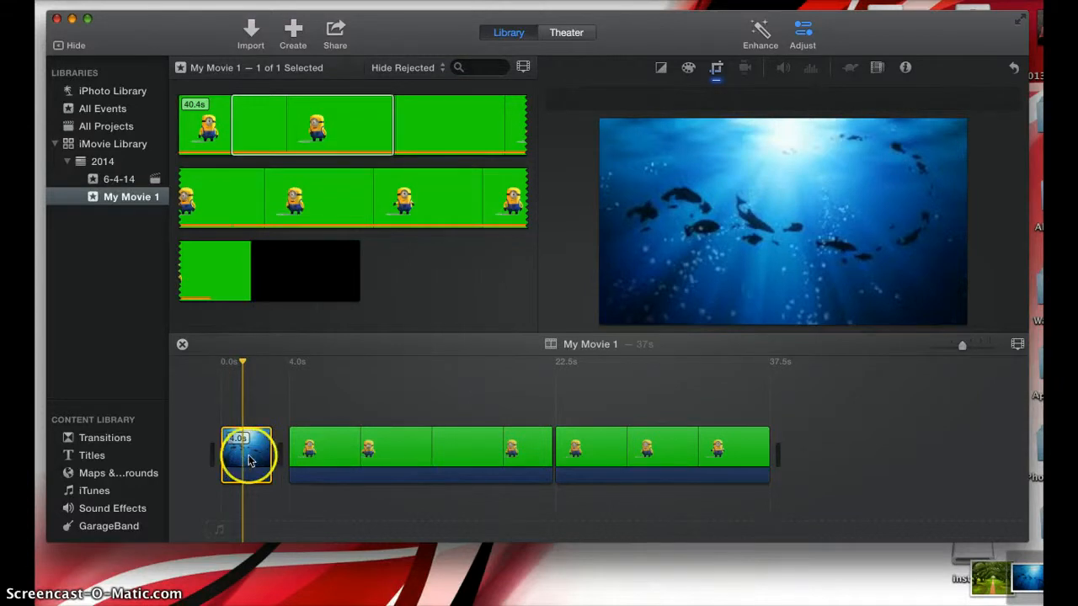
{"action": "left_click", "coordinate": [716, 69]}
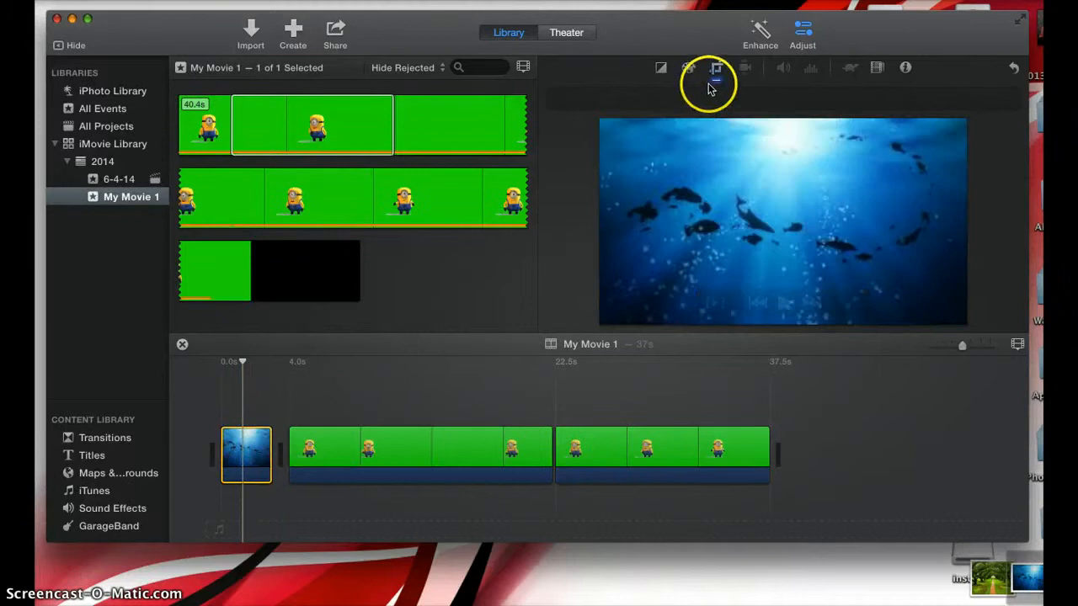
{"action": "left_click", "coordinate": [592, 97]}
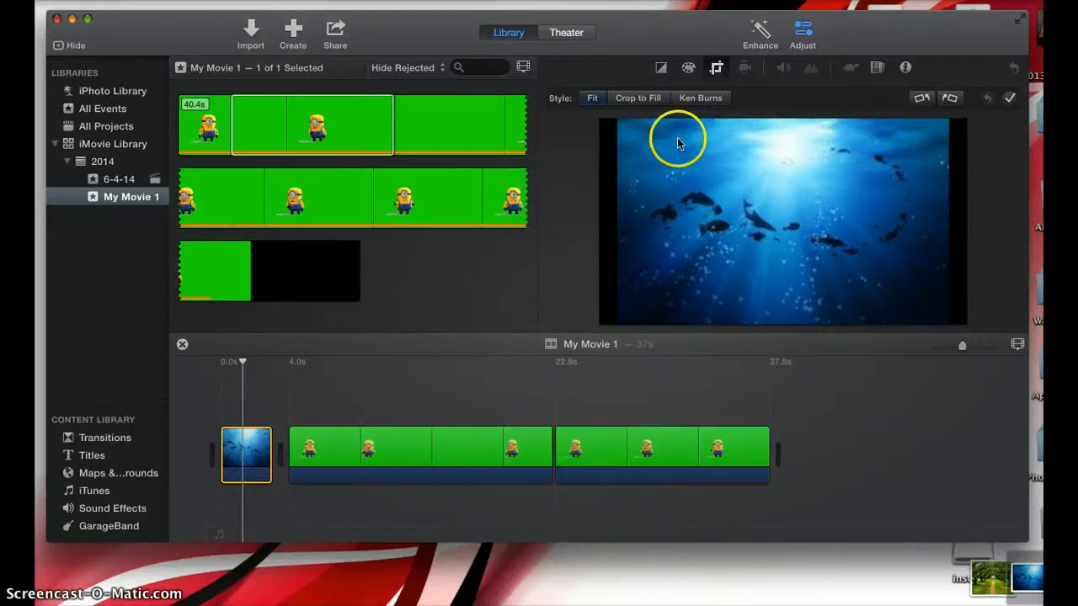
Extend the underwater picture to 11.9 s and place a short minion clip segment above it at the start of the timeline.
{"action": "left_click_drag", "start_coordinate": [275, 457], "coordinate": [376, 459]}
{"action": "left_click", "coordinate": [301, 202]}
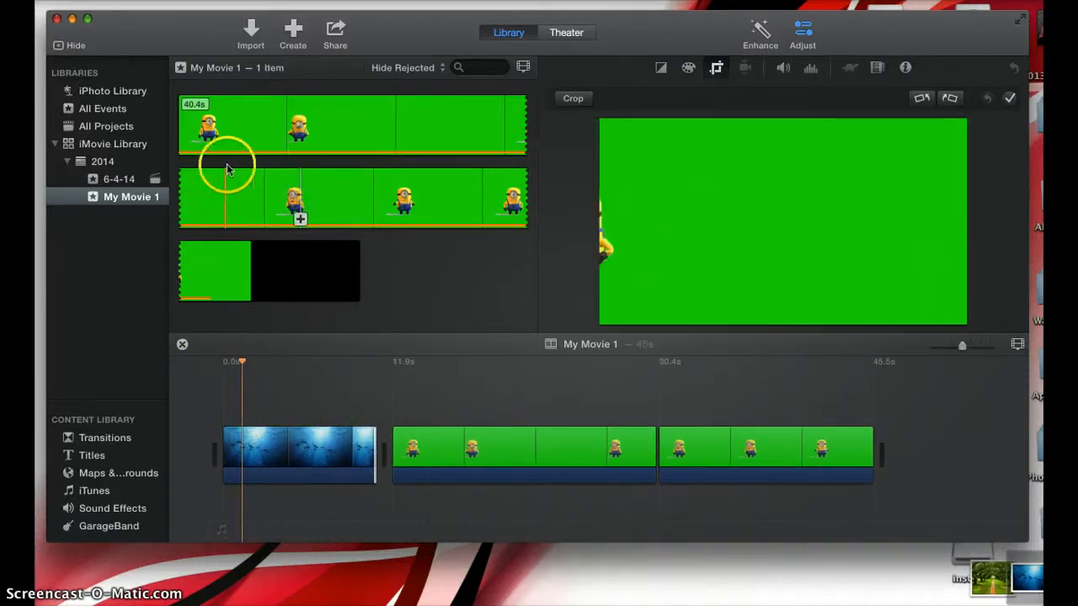
{"action": "left_click_drag", "start_coordinate": [202, 126], "coordinate": [232, 402]}
{"action": "left_click", "coordinate": [240, 401]}
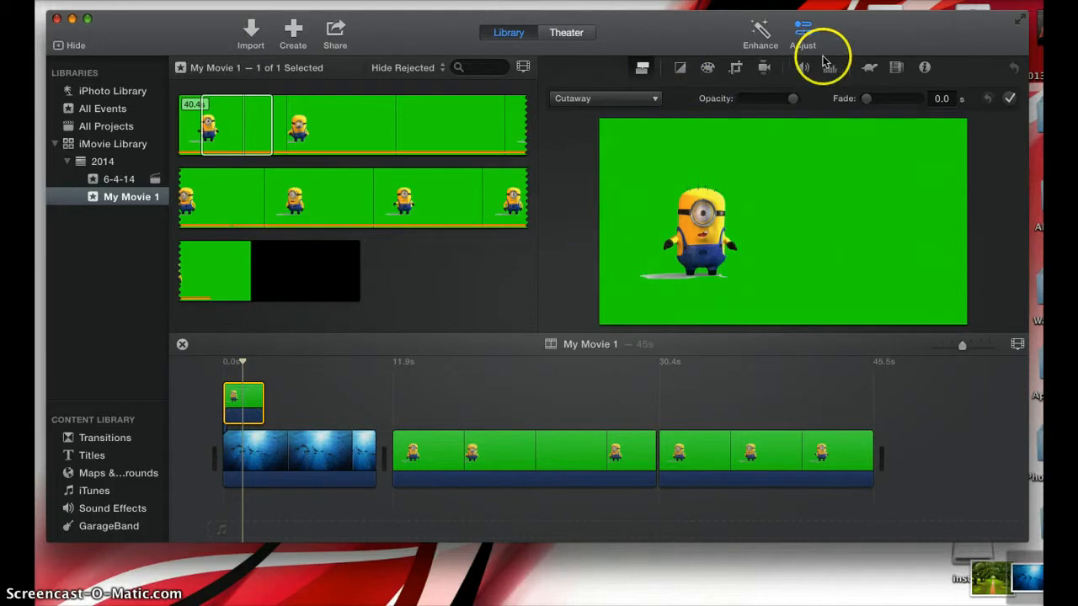
Set the overlay style of the minion clip above the underwater picture to Green/Blue Screen.
{"action": "left_click", "coordinate": [680, 67]}
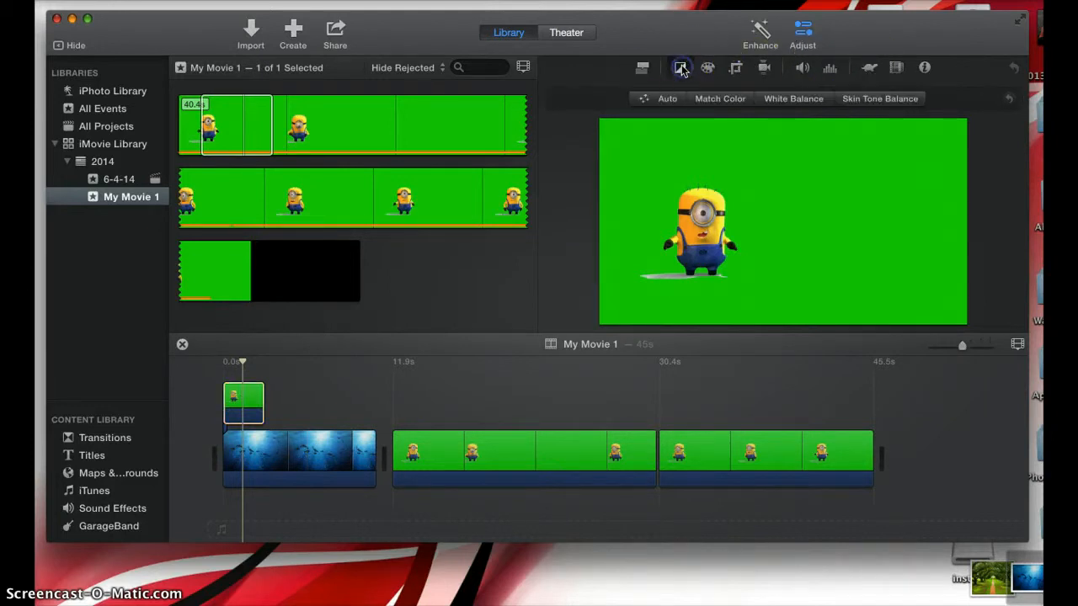
{"action": "left_click", "coordinate": [735, 69]}
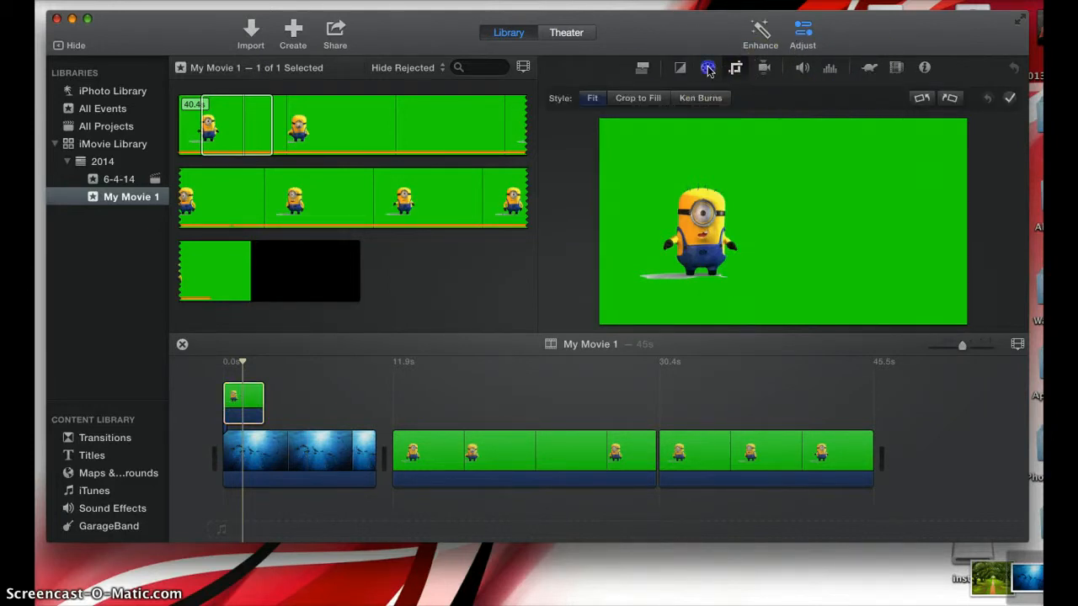
{"action": "left_click", "coordinate": [707, 69]}
{"action": "left_click", "coordinate": [680, 69]}
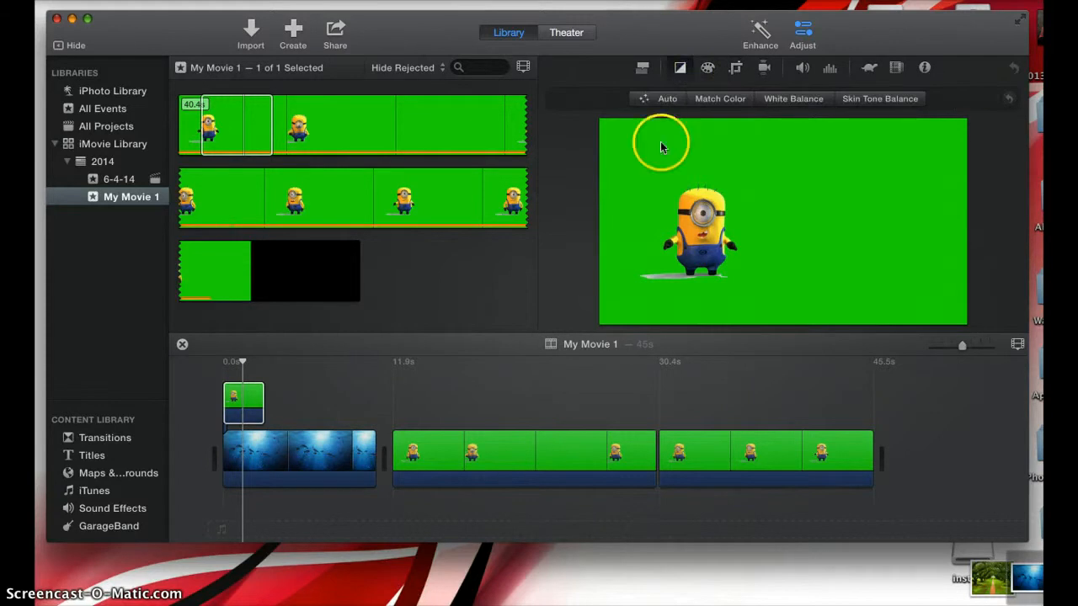
{"action": "left_click", "coordinate": [643, 67]}
{"action": "left_click", "coordinate": [630, 104]}
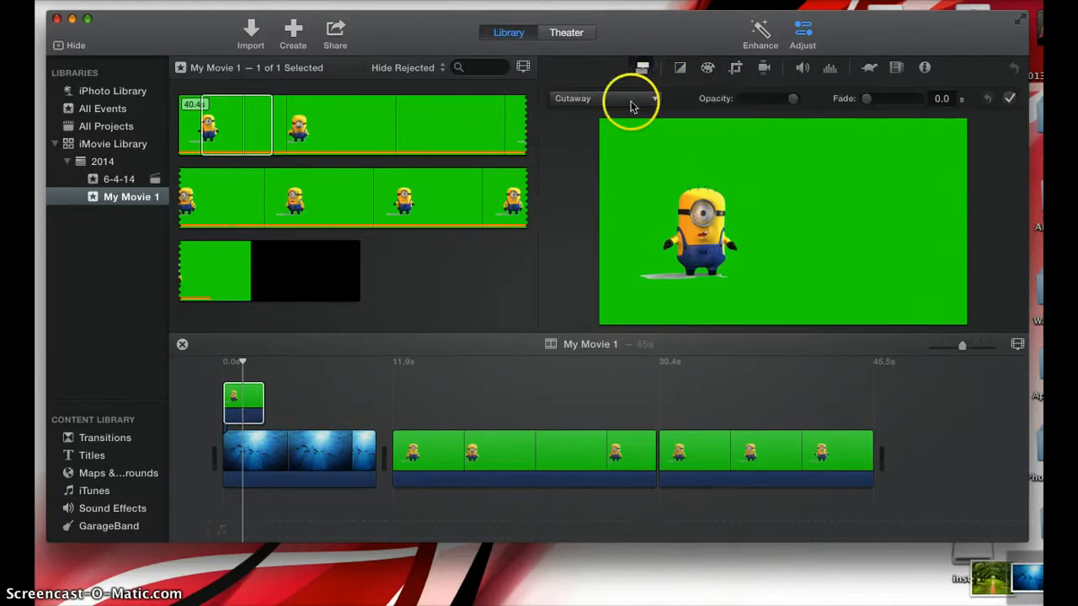
{"action": "left_click", "coordinate": [619, 126]}
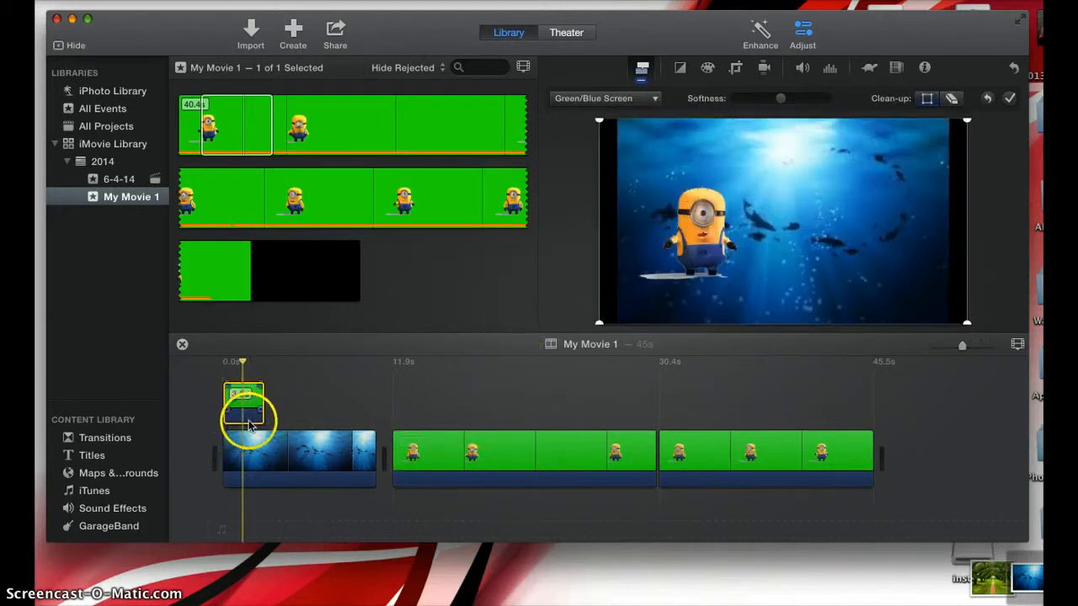
Extend the green-screen minion overlay to match the underwater picture's length and play back the composite.
{"action": "left_click_drag", "start_coordinate": [264, 410], "coordinate": [375, 411]}
{"action": "key", "text": "space"}
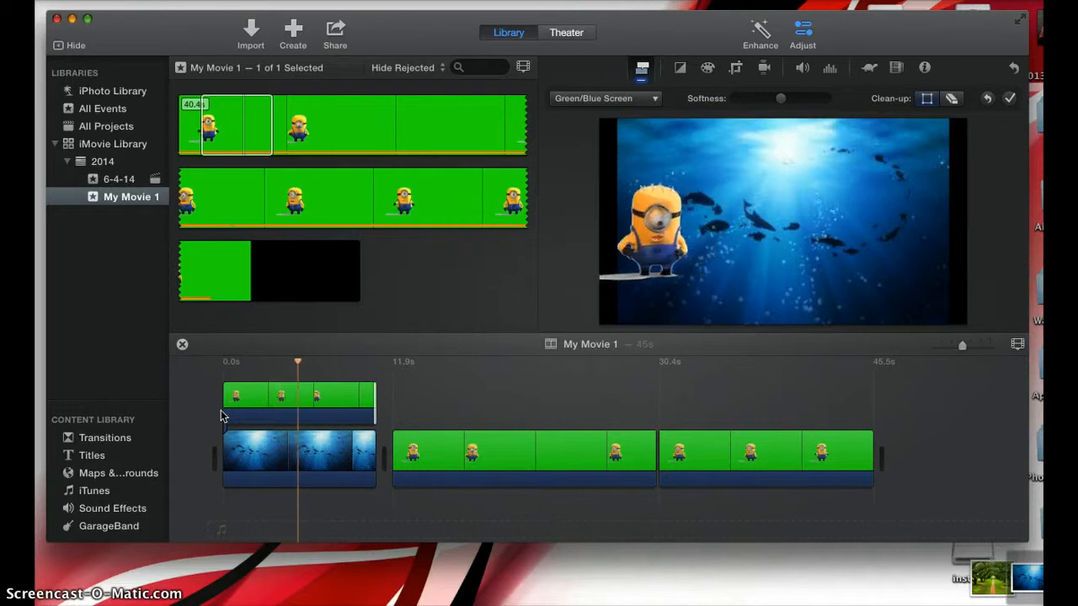
{"action": "left_click", "coordinate": [258, 436]}
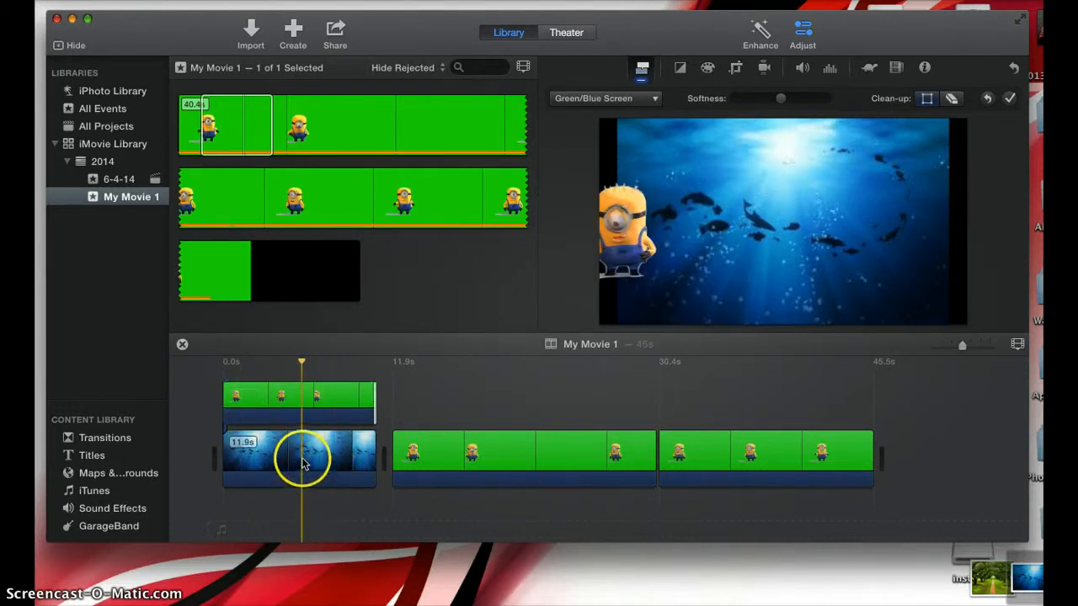
{"action": "mouse_move", "coordinate": [604, 304]}
Set the underwater picture's crop style to Crop to Fill, apply it and play back the result.
{"action": "left_click", "coordinate": [349, 450]}
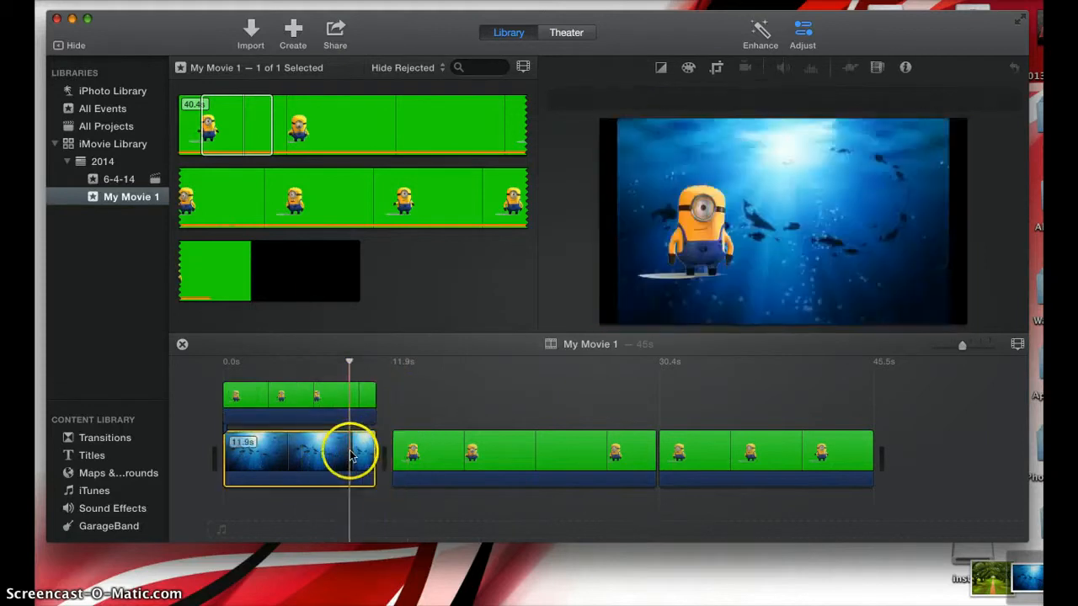
{"action": "left_click", "coordinate": [714, 67]}
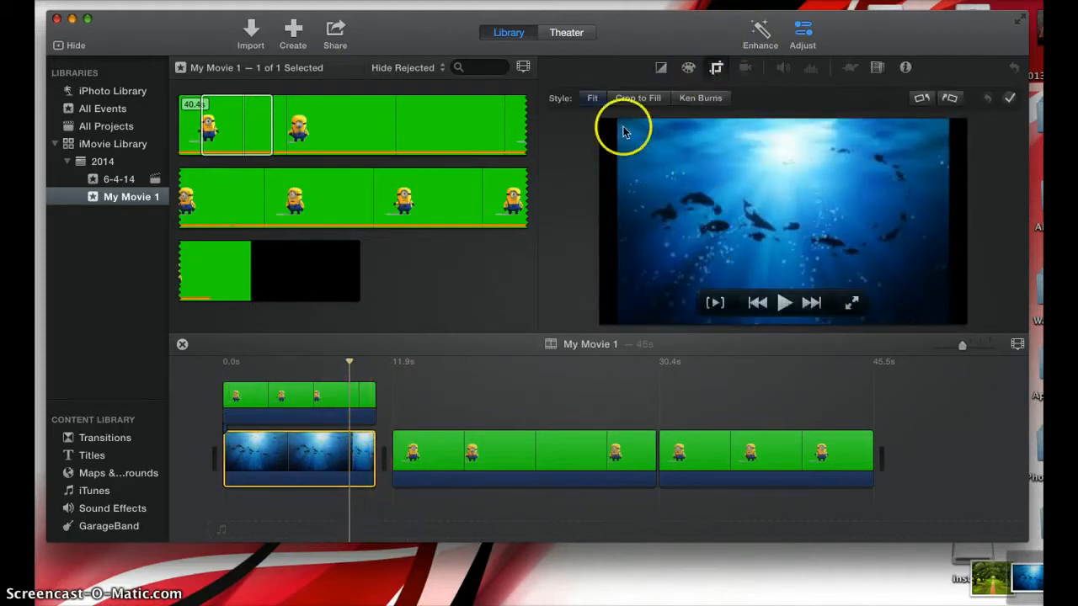
{"action": "left_click", "coordinate": [639, 99]}
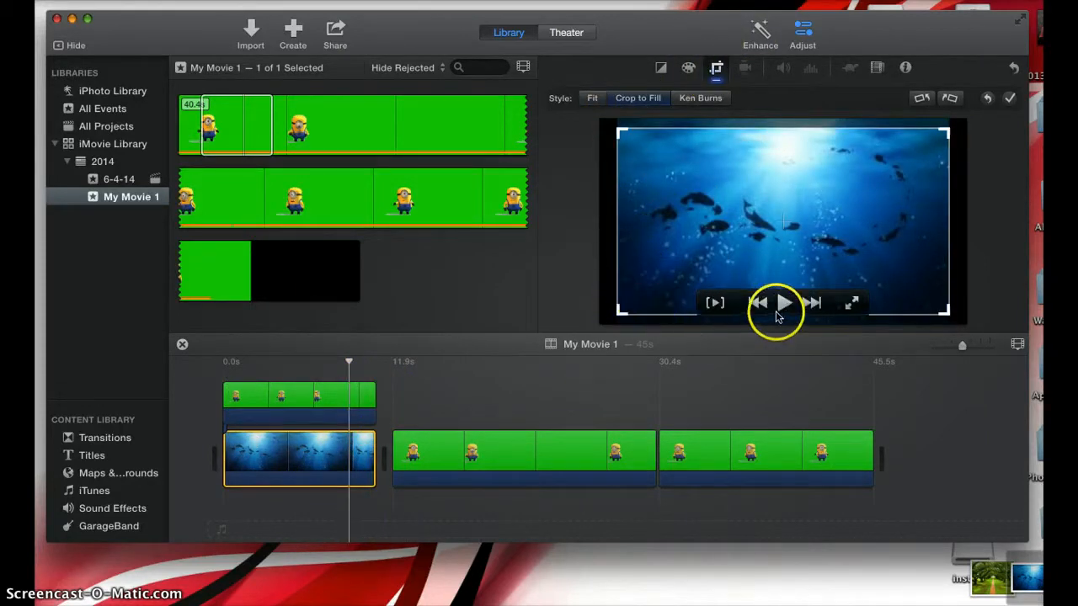
{"action": "left_click", "coordinate": [1011, 101]}
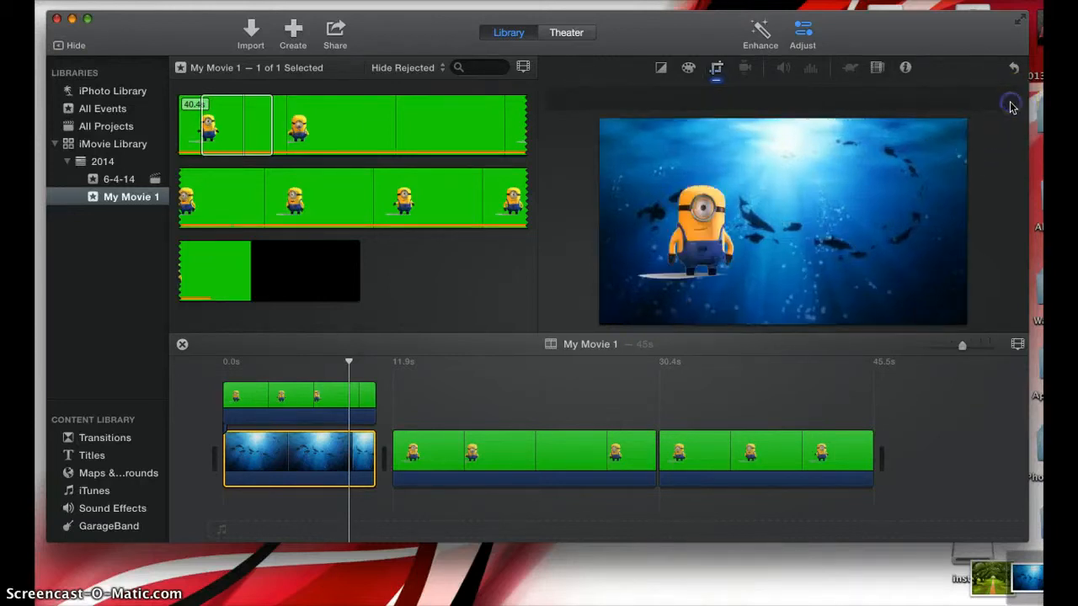
{"action": "key", "text": "space"}
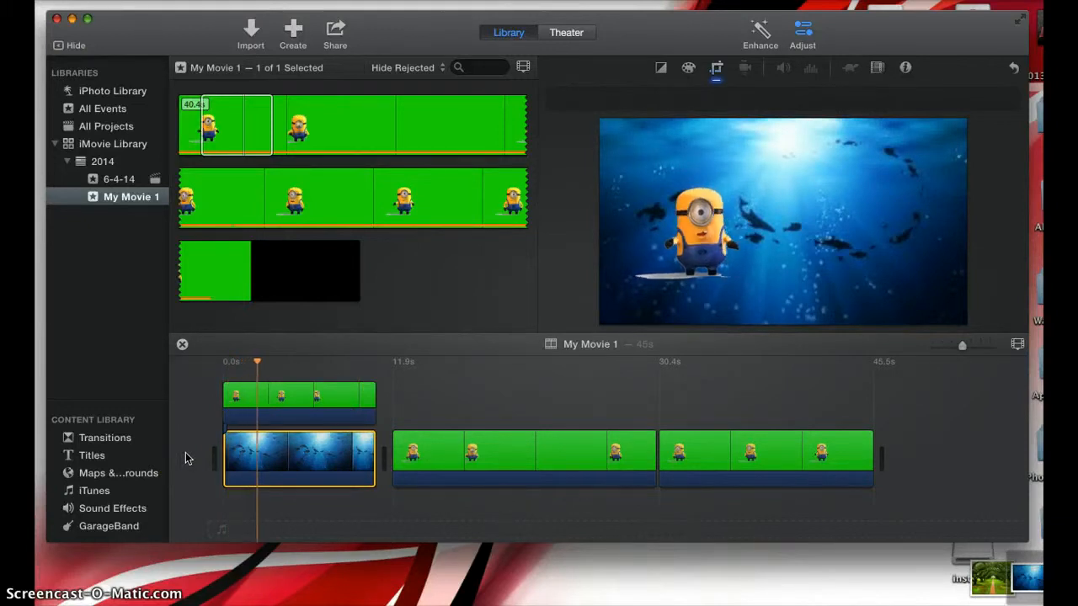
{"action": "key", "text": "space"}
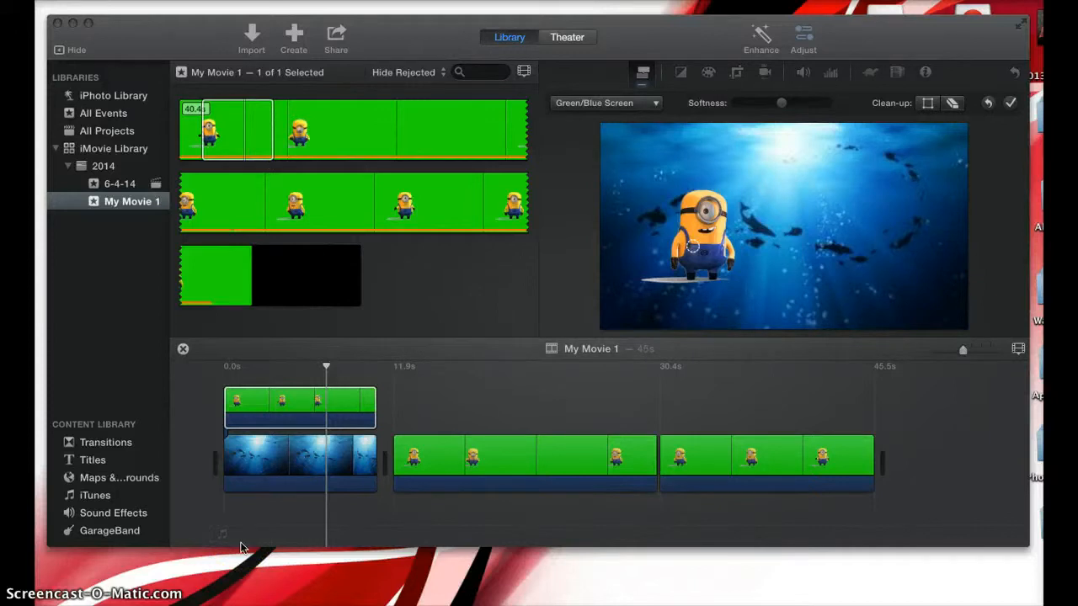
Erase the shadow beneath the minion in the green-screen overlay with the clean-up eraser.
{"action": "left_click", "coordinate": [758, 352]}
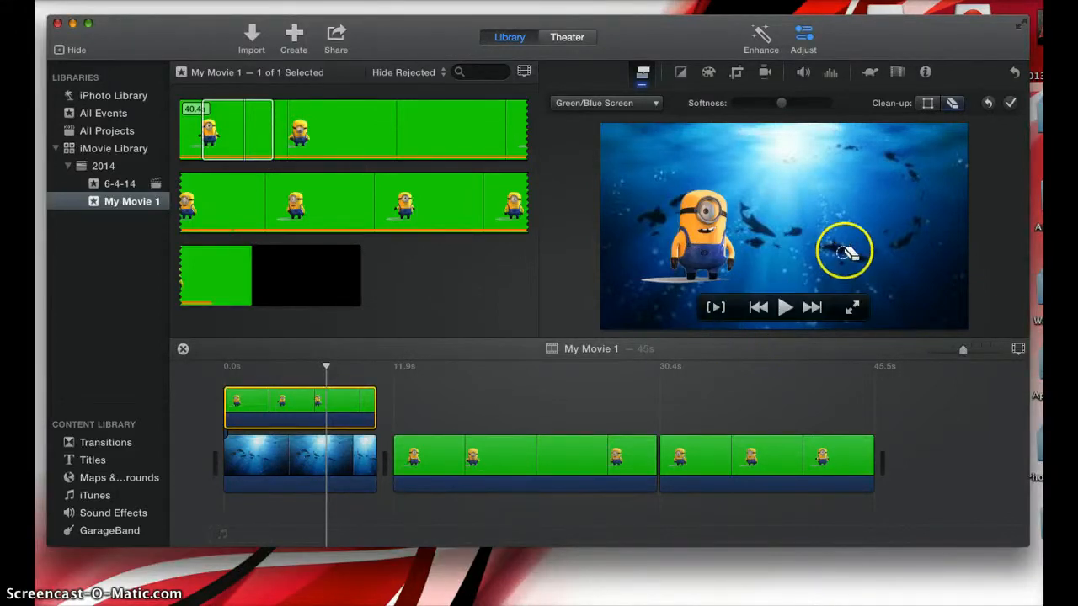
{"action": "left_click", "coordinate": [928, 104]}
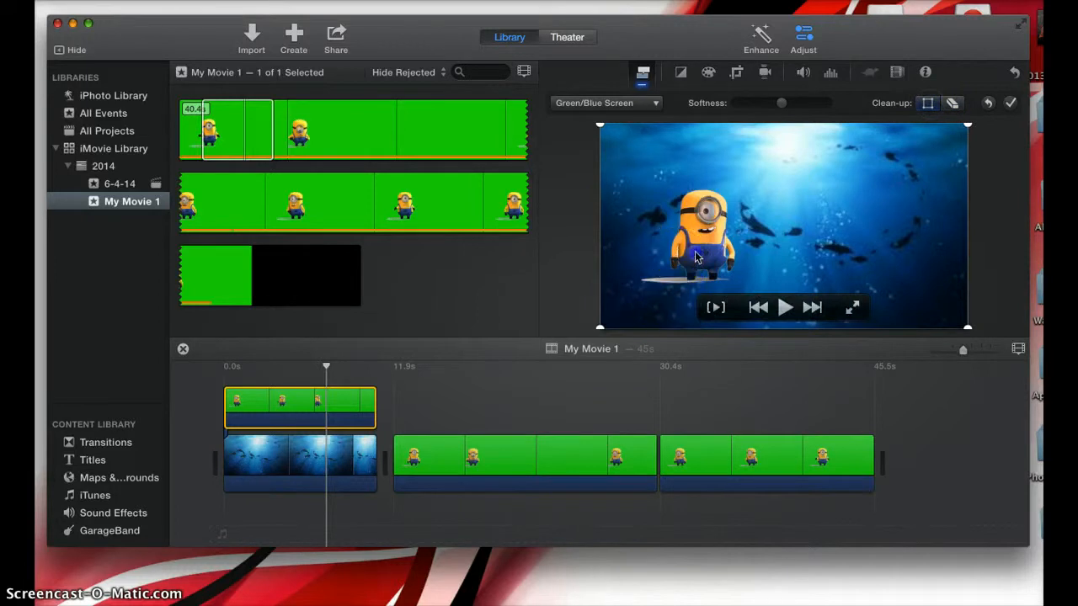
{"action": "left_click", "coordinate": [953, 103]}
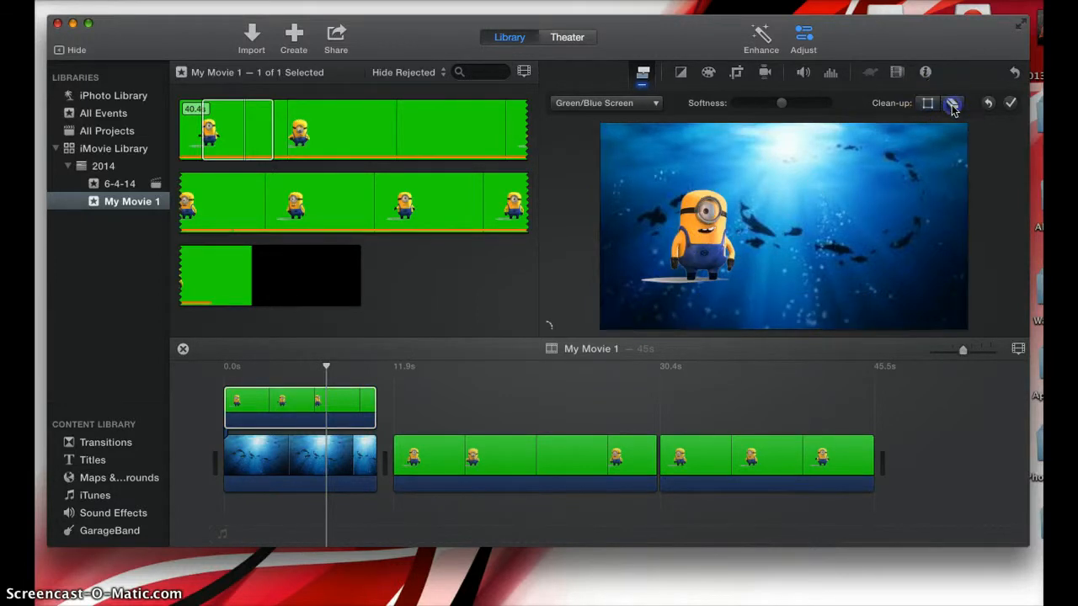
{"action": "left_click", "coordinate": [843, 228]}
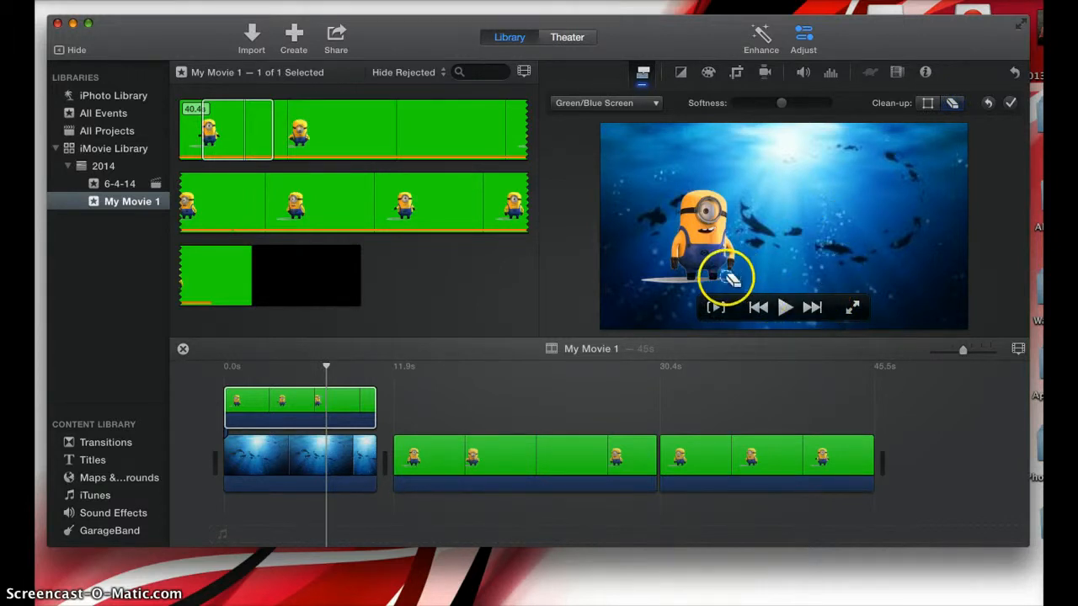
{"action": "left_click", "coordinate": [716, 266]}
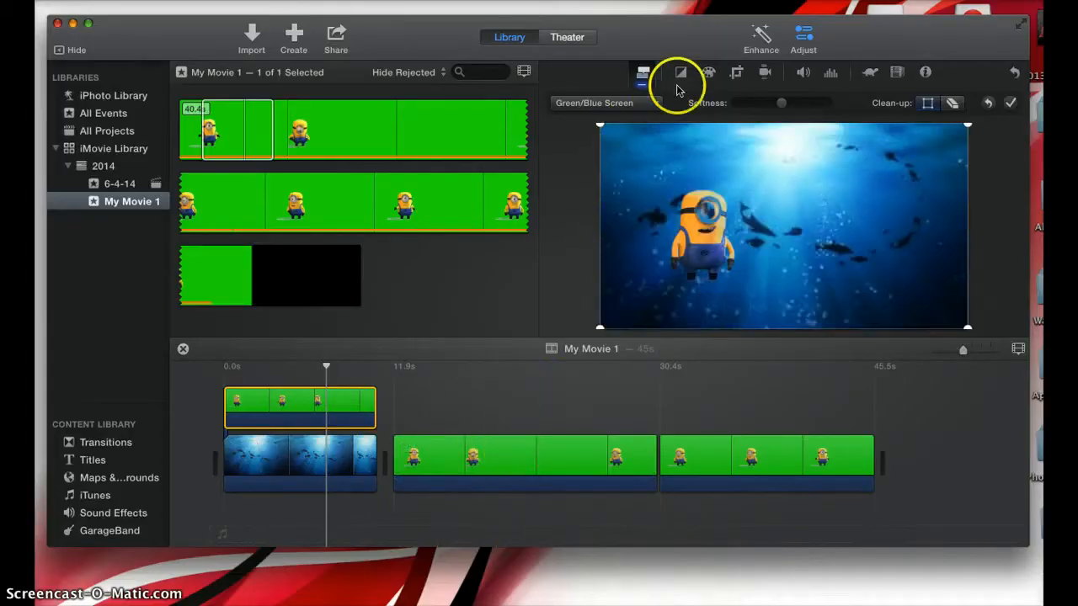
Review the overlay styles available for the green-screen minion clip.
{"action": "left_click", "coordinate": [680, 74]}
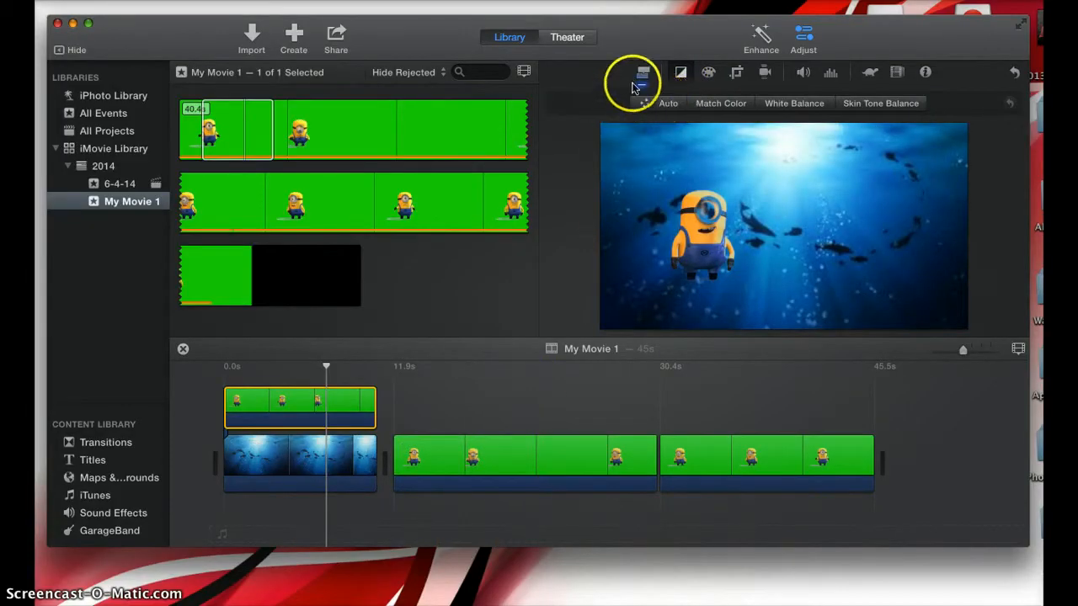
{"action": "left_click", "coordinate": [642, 75]}
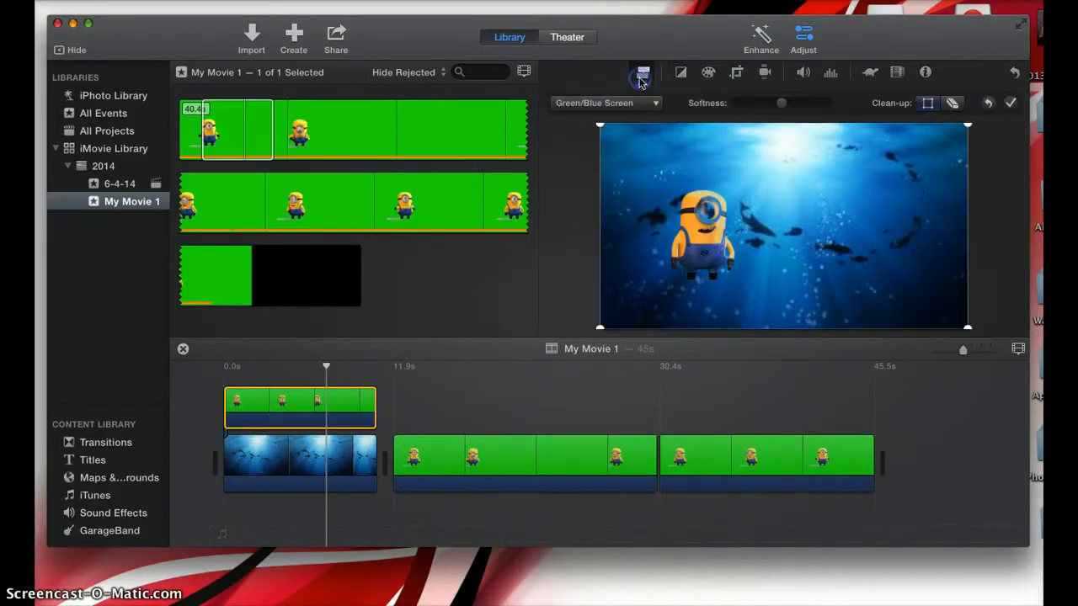
{"action": "left_click", "coordinate": [597, 102]}
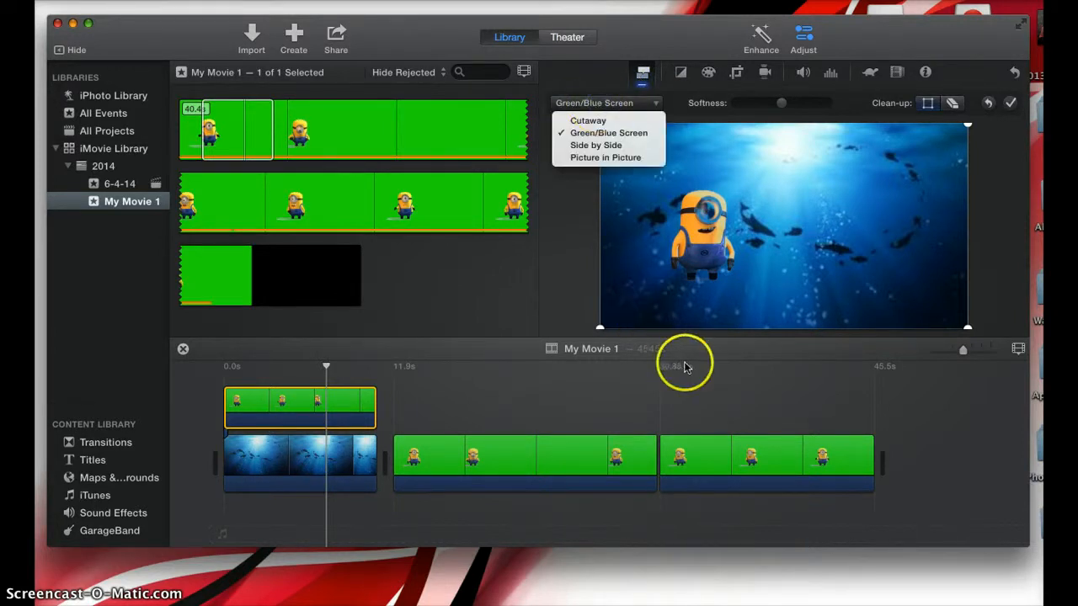
{"action": "left_click", "coordinate": [878, 392]}
Switch to Safari, save the dark underwater sunbeam picture from the ocean image results to the desktop, and minimize the browser.
{"action": "left_click", "coordinate": [949, 47]}
{"action": "mouse_move", "coordinate": [948, 48]}
{"action": "left_mouse_down"}
{"action": "mouse_move", "coordinate": [562, 41]}
{"action": "mouse_move", "coordinate": [757, 46]}
{"action": "mouse_move", "coordinate": [929, 32]}
{"action": "mouse_move", "coordinate": [952, 44]}
{"action": "left_mouse_up"}
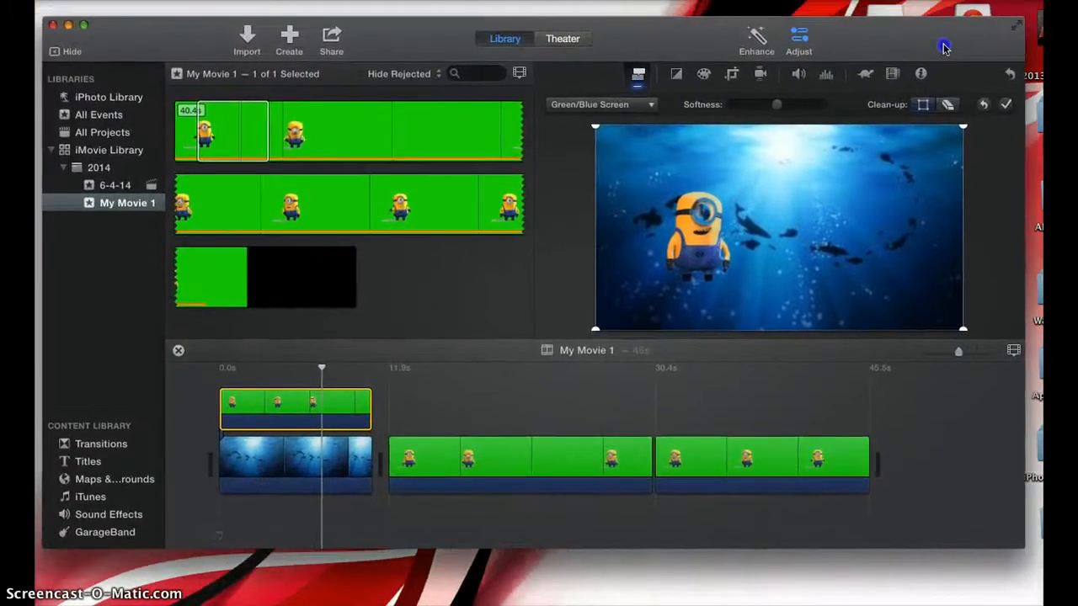
{"action": "left_click", "coordinate": [282, 514]}
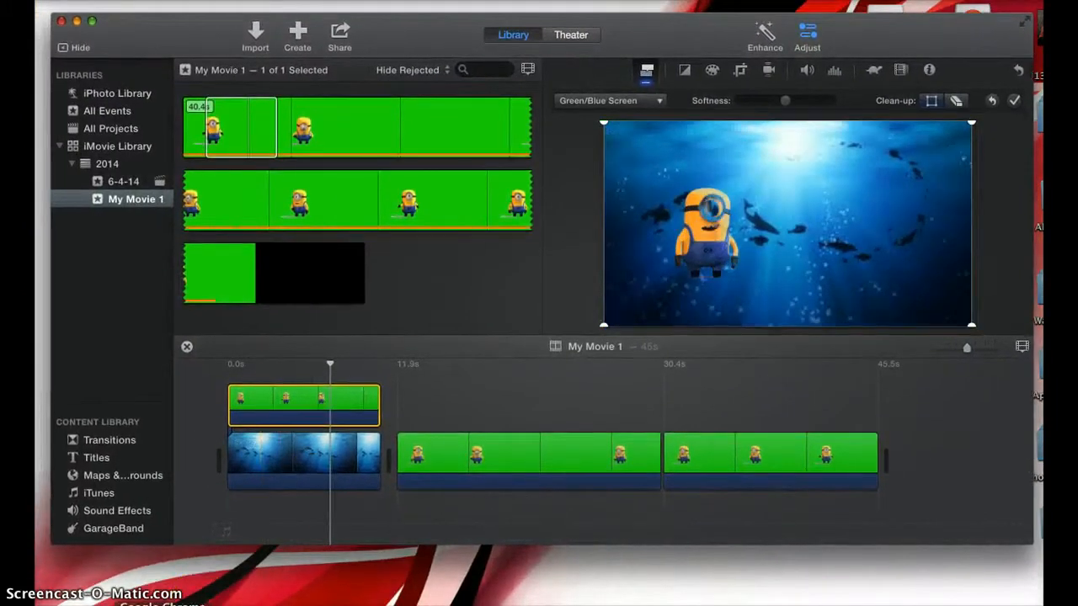
{"action": "left_click", "coordinate": [128, 604]}
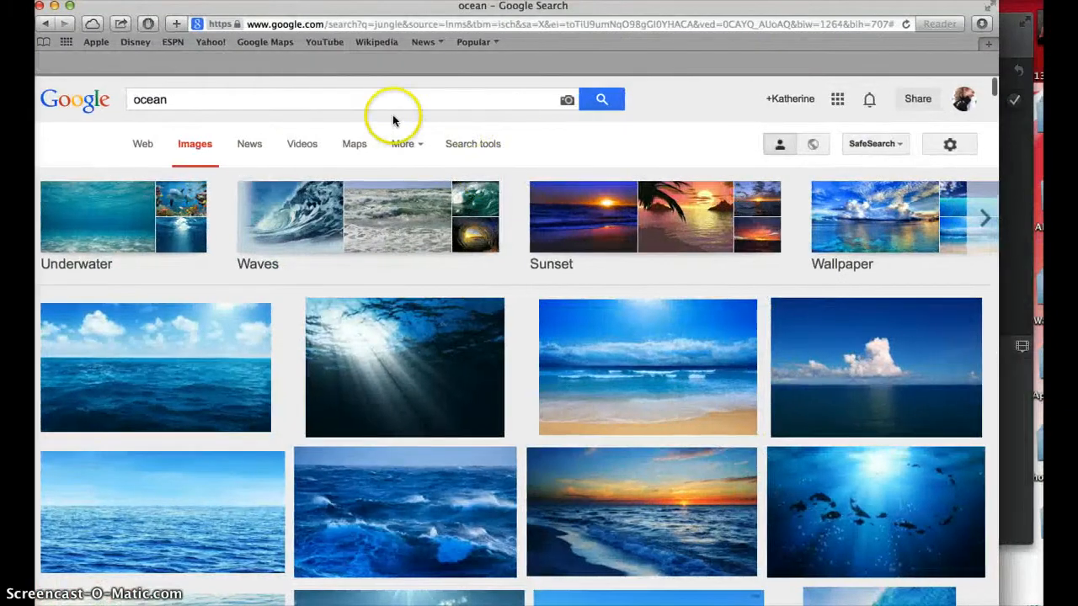
{"action": "left_click_drag", "start_coordinate": [208, 98], "coordinate": [63, 106]}
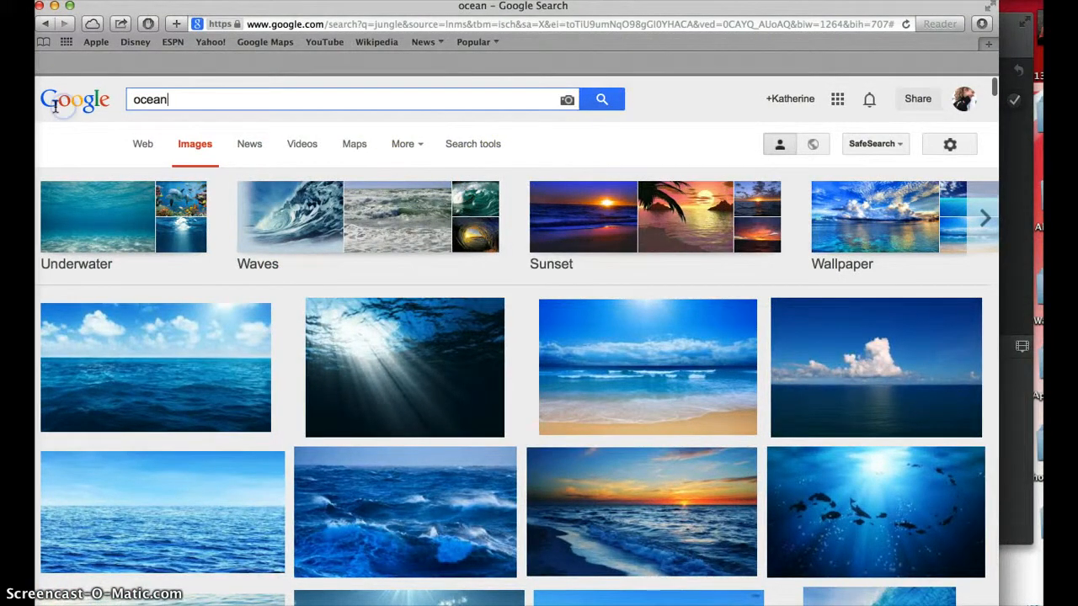
{"action": "left_click_drag", "start_coordinate": [401, 330], "coordinate": [1010, 551]}
{"action": "left_click", "coordinate": [53, 6]}
Place the saved sunbeam picture above the second minion clip and set its overlay style to Picture in Picture.
{"action": "left_click_drag", "start_coordinate": [1019, 566], "coordinate": [409, 397]}
{"action": "left_click", "coordinate": [616, 101]}
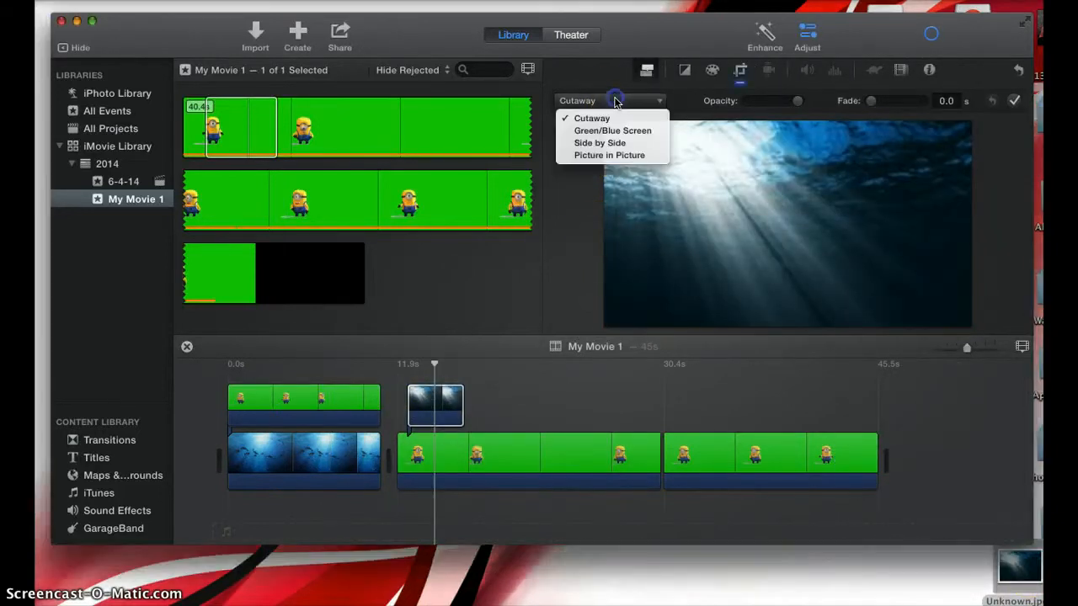
{"action": "left_click", "coordinate": [613, 157]}
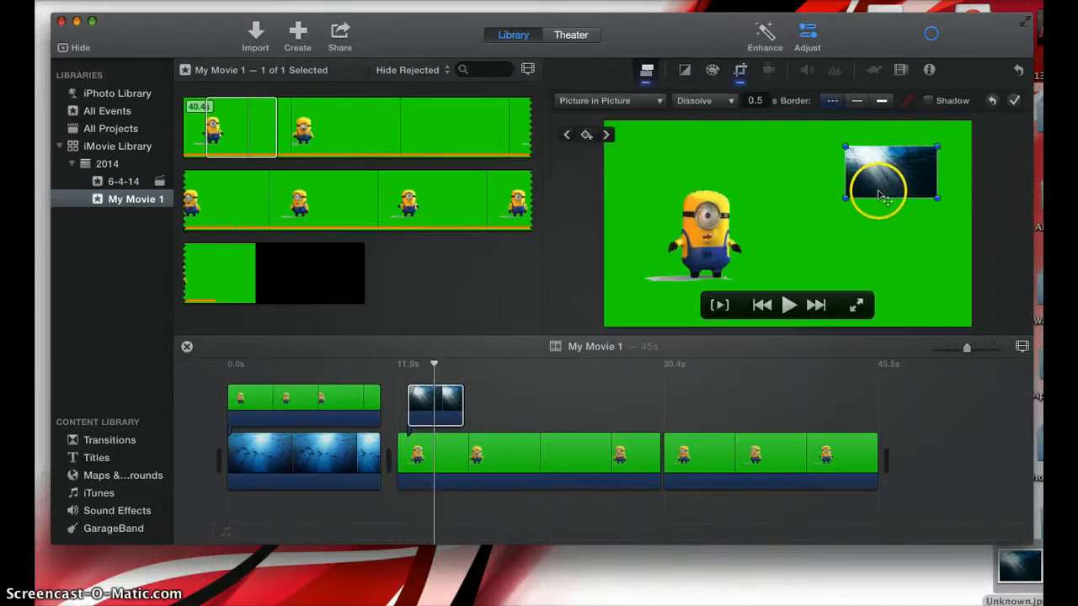
Try enlarging the inset sunbeam picture, then place it small beside the minion, slightly below the frame's upper right corner.
{"action": "left_click_drag", "start_coordinate": [845, 201], "coordinate": [856, 192]}
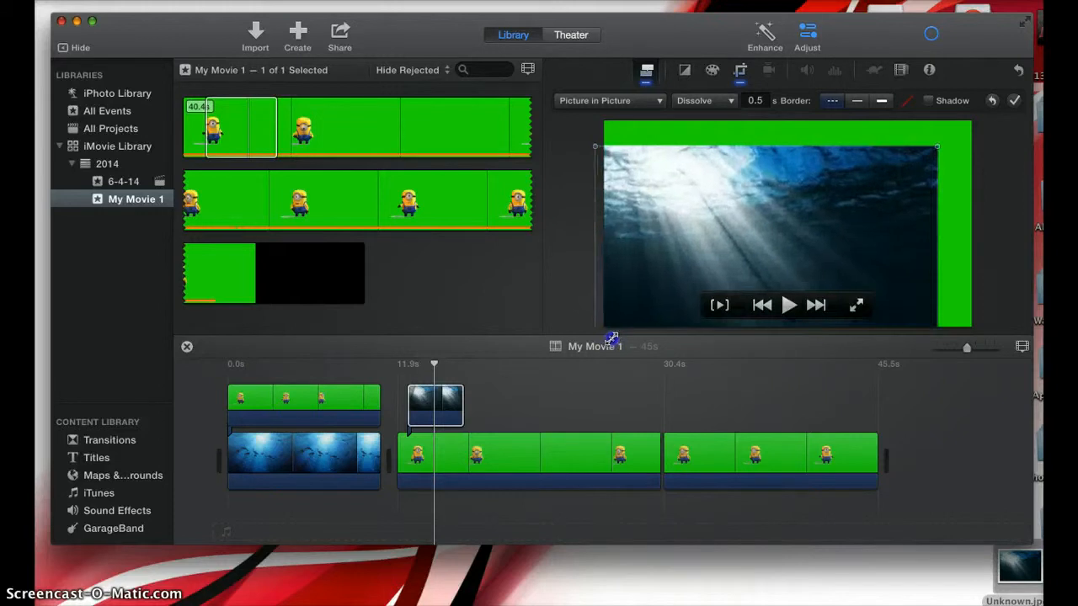
{"action": "left_click_drag", "start_coordinate": [864, 149], "coordinate": [835, 202]}
{"action": "left_click_drag", "start_coordinate": [902, 174], "coordinate": [925, 219]}
Add a shadow and the thick border to the inset sunbeam picture.
{"action": "left_click", "coordinate": [929, 100]}
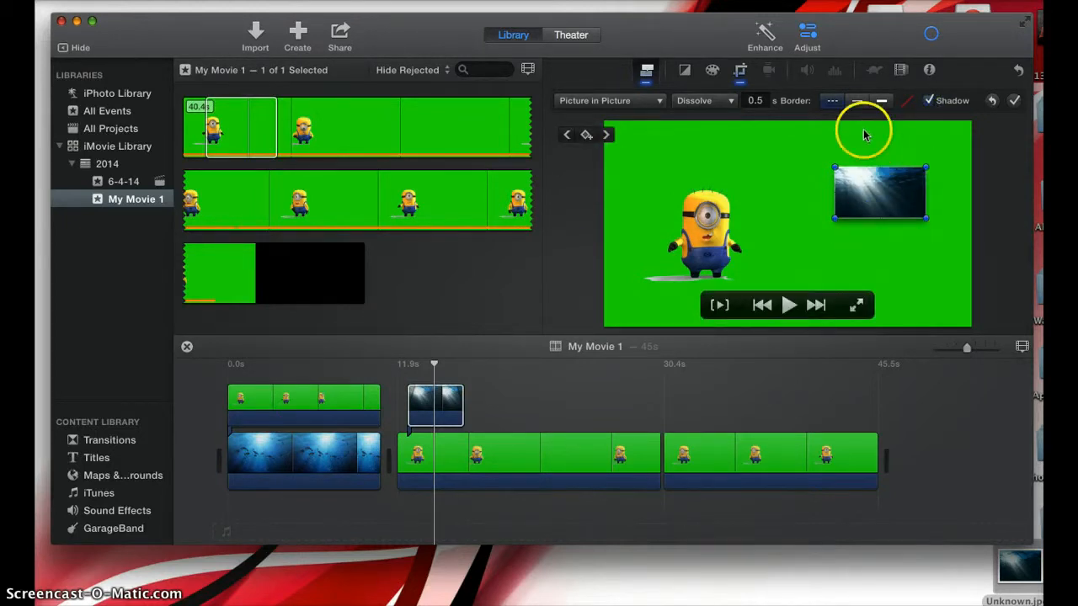
{"action": "left_click", "coordinate": [857, 100]}
{"action": "left_click", "coordinate": [882, 102]}
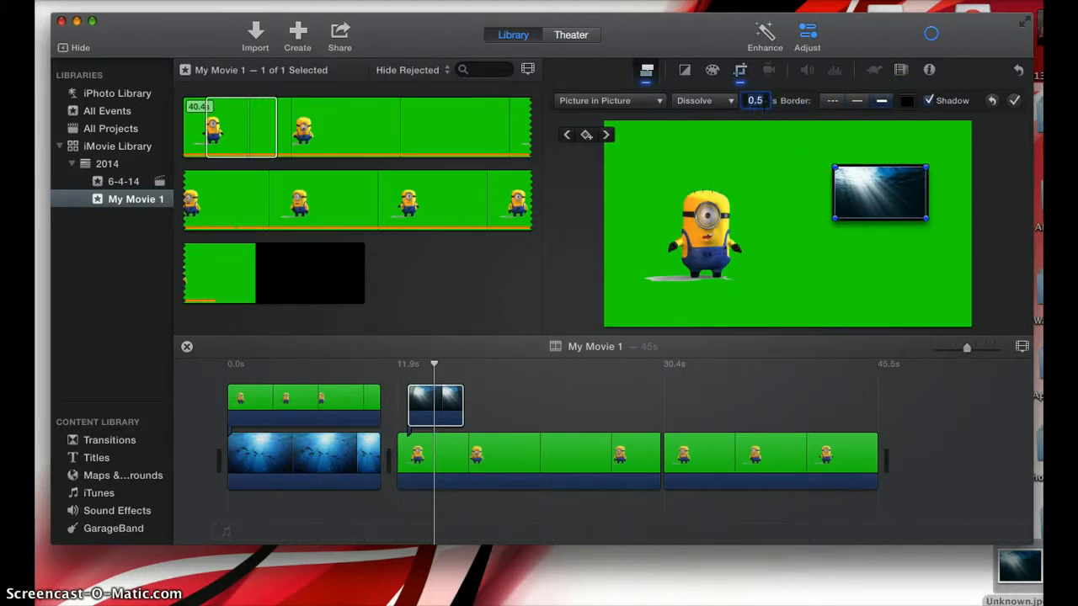
Set the picture-in-picture transition to Zoom and play back the inset picture.
{"action": "left_click", "coordinate": [717, 101]}
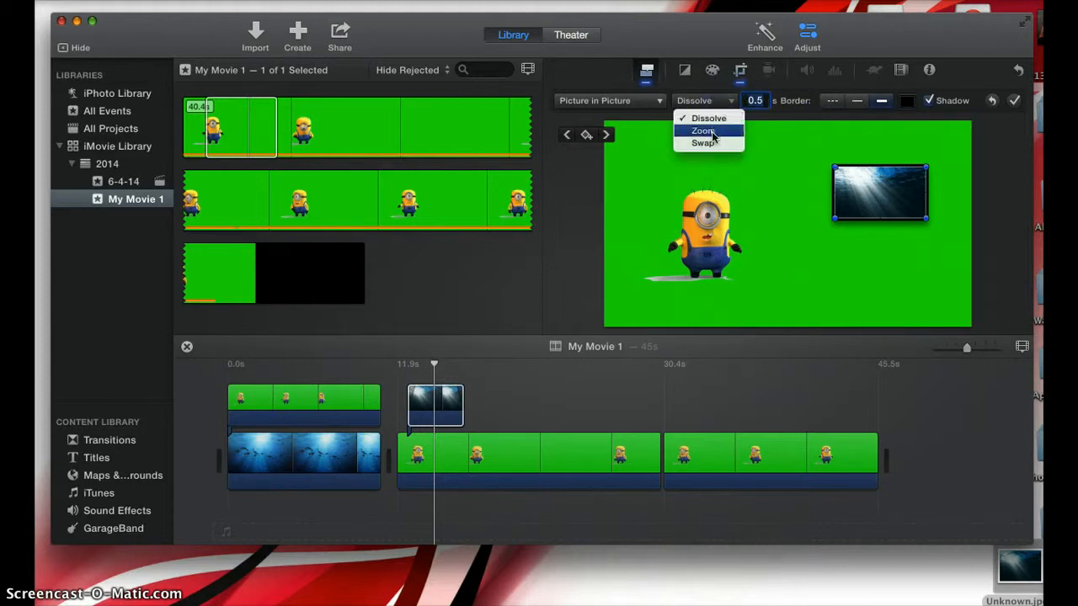
{"action": "left_click", "coordinate": [707, 133]}
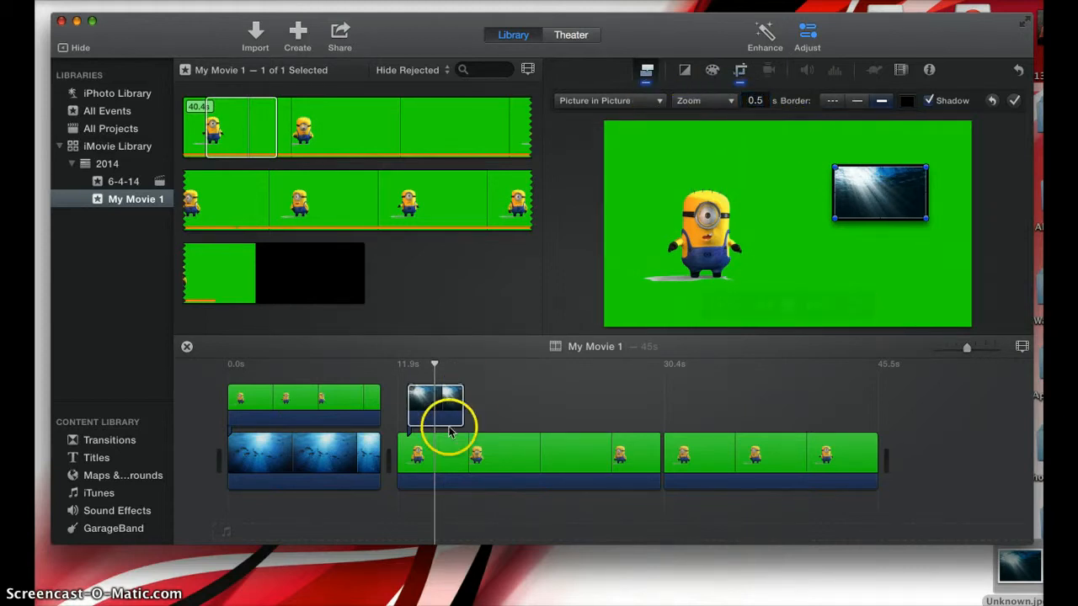
{"action": "key", "text": "space"}
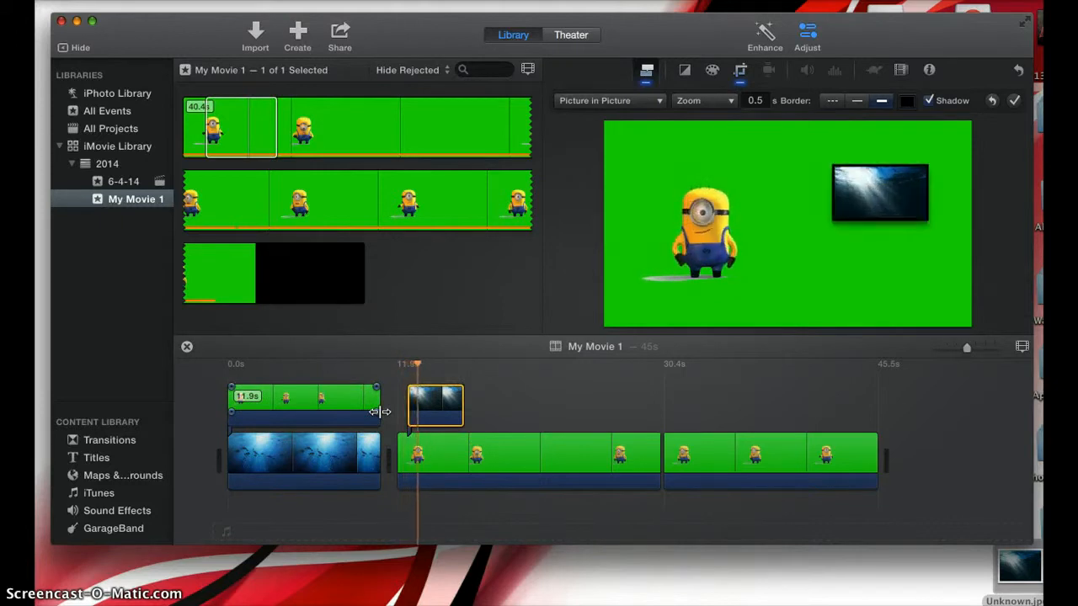
Try the Dissolve transition on the inset sunbeam picture and play it back.
{"action": "left_click", "coordinate": [689, 100]}
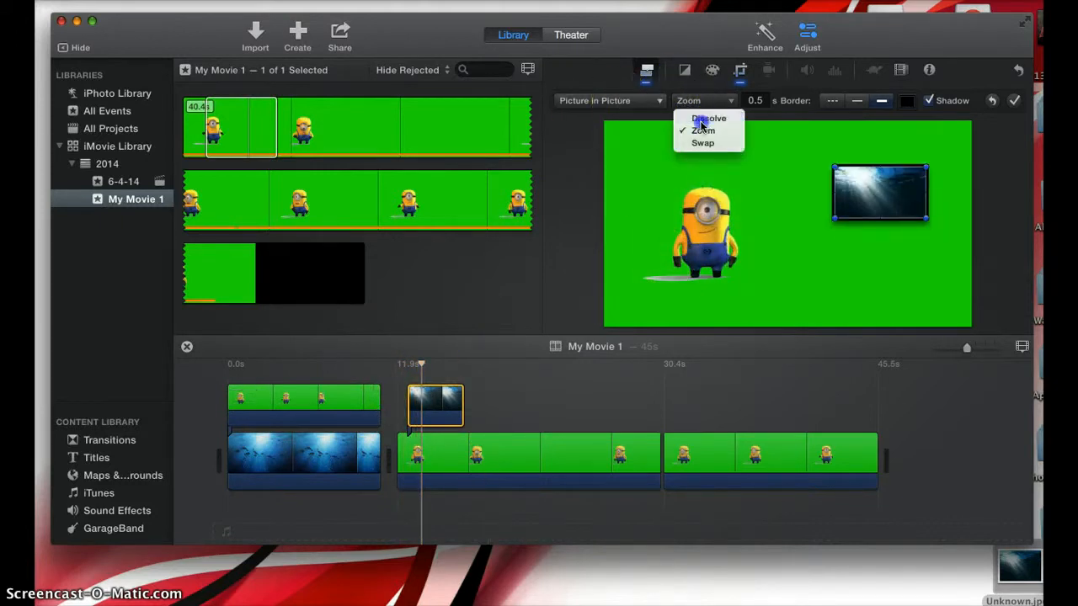
{"action": "left_click", "coordinate": [701, 120]}
{"action": "left_click", "coordinate": [398, 374]}
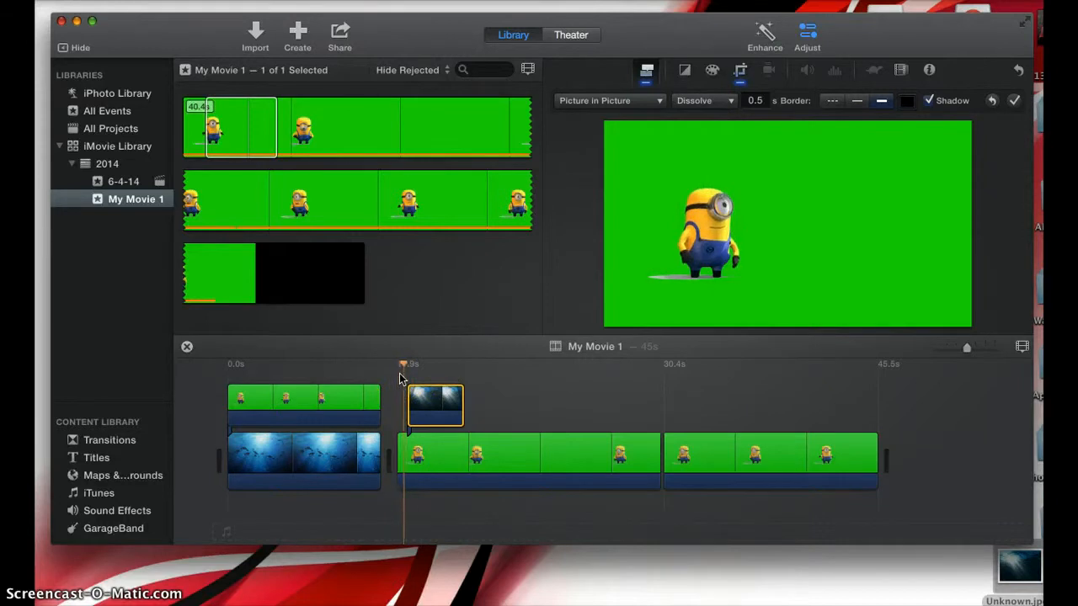
{"action": "key", "text": "space"}
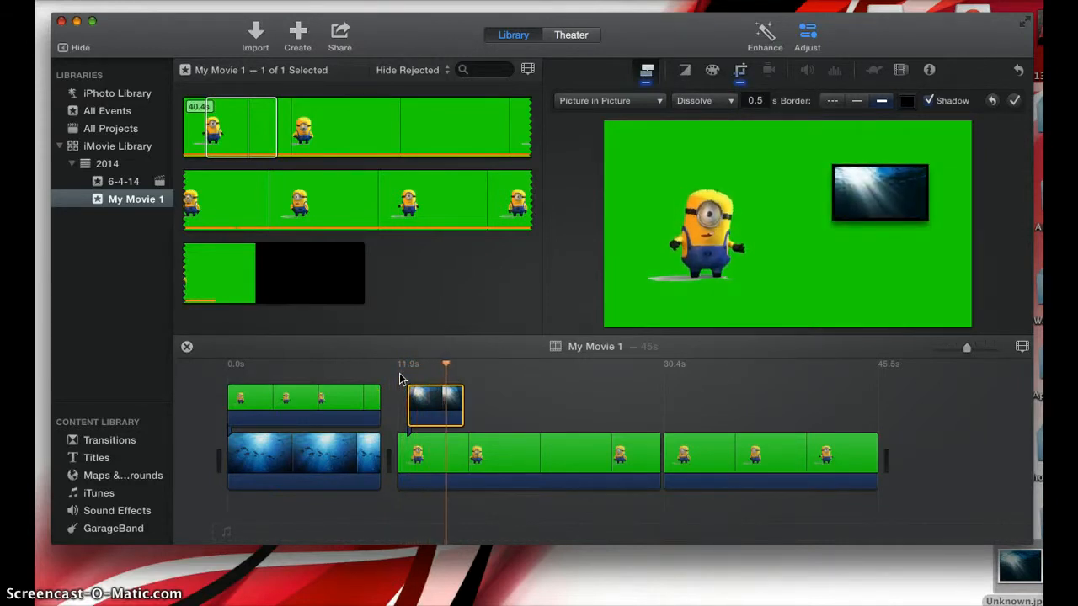
Set the inset sunbeam picture's transition to Swap and play back the result.
{"action": "left_click", "coordinate": [711, 100]}
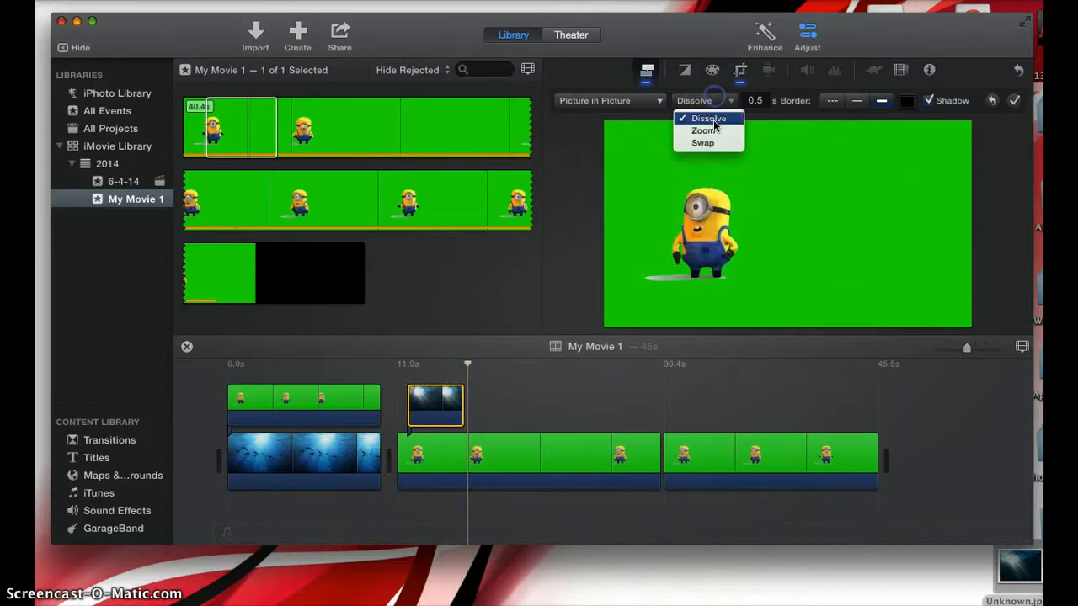
{"action": "left_click", "coordinate": [703, 142]}
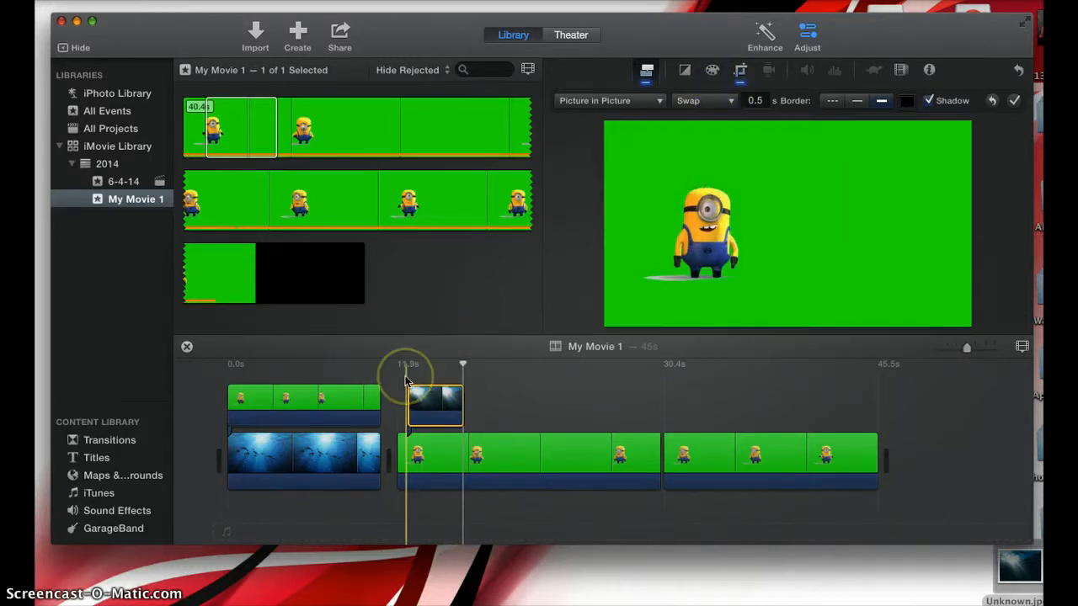
{"action": "key", "text": "space"}
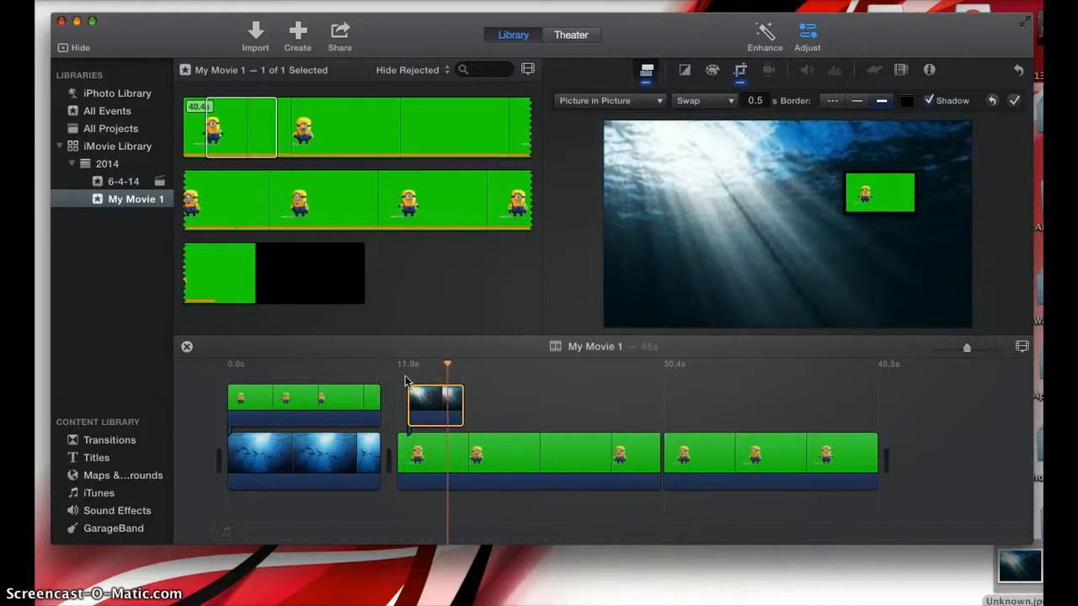
{"action": "key", "text": "space"}
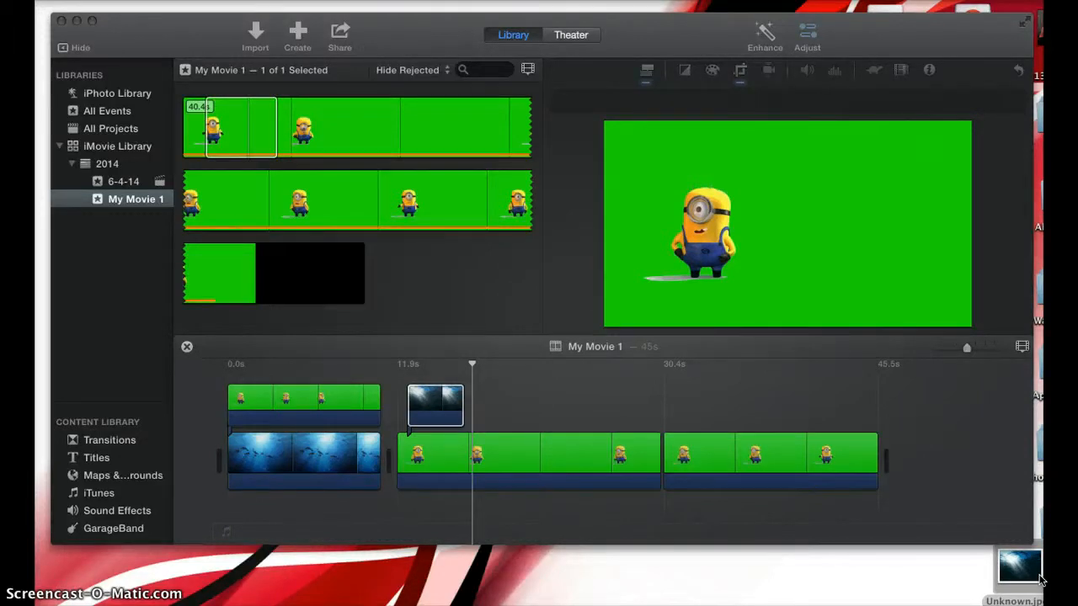
Place another copy of the saved sunbeam picture above the second minion clip, after the first inset, as a Cutaway overlay.
{"action": "left_click_drag", "start_coordinate": [1026, 585], "coordinate": [488, 403]}
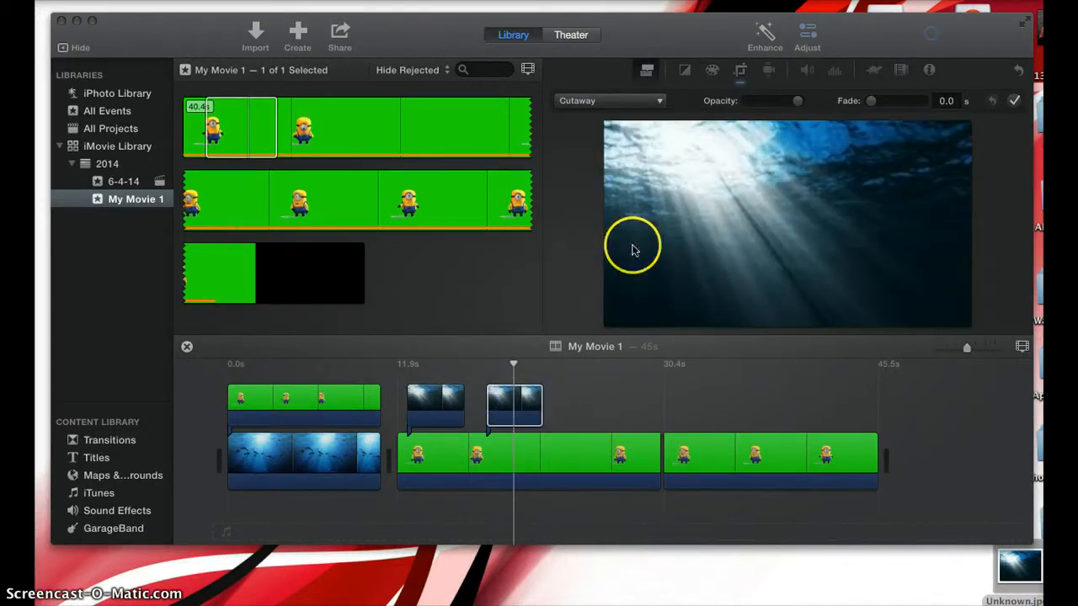
{"action": "left_click", "coordinate": [647, 72]}
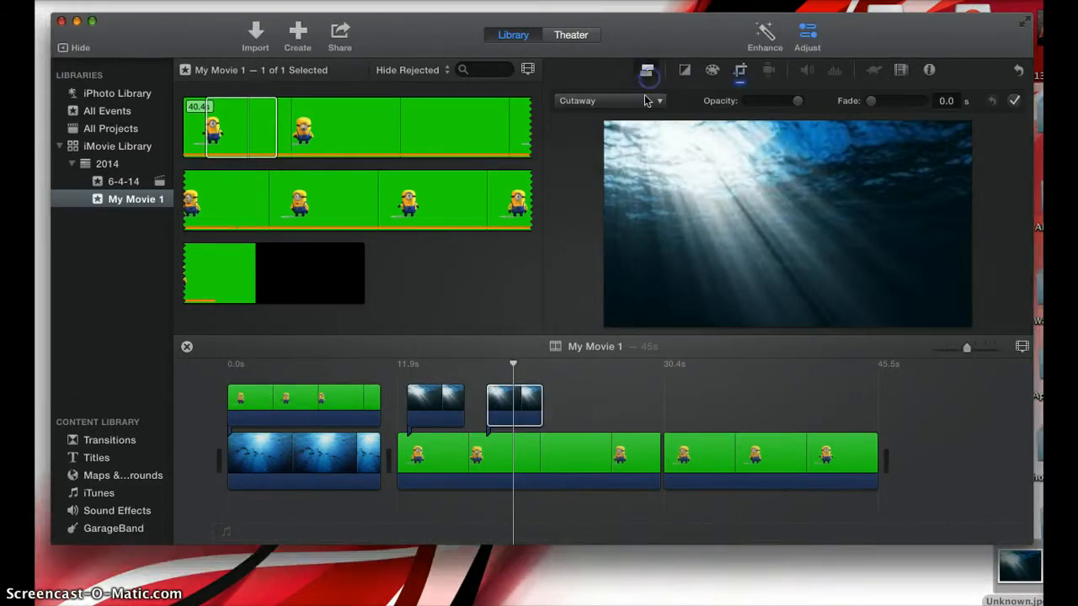
{"action": "left_click", "coordinate": [648, 100]}
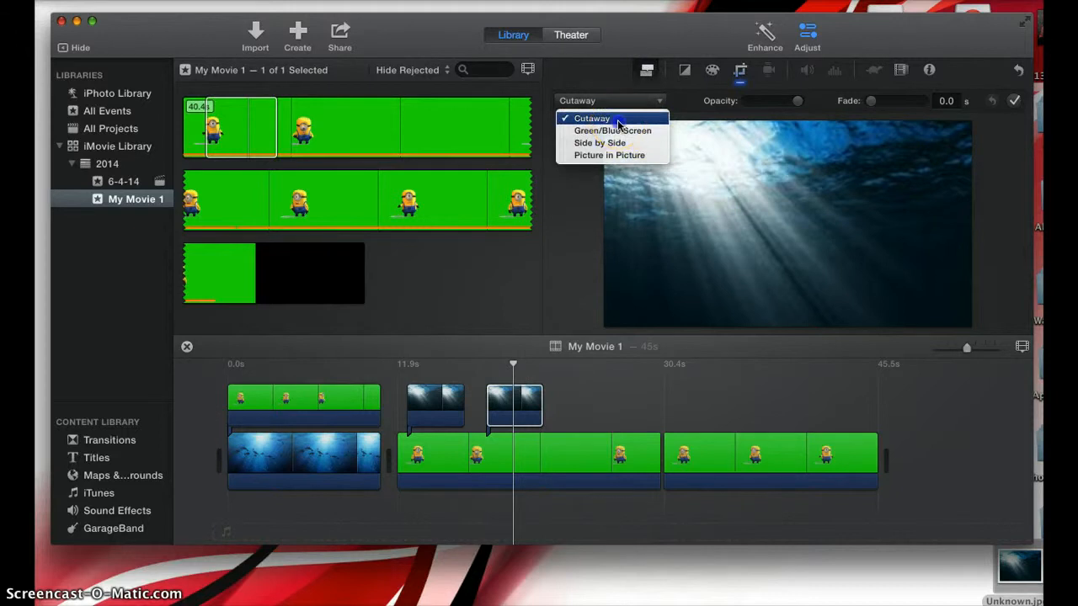
{"action": "left_click", "coordinate": [619, 124]}
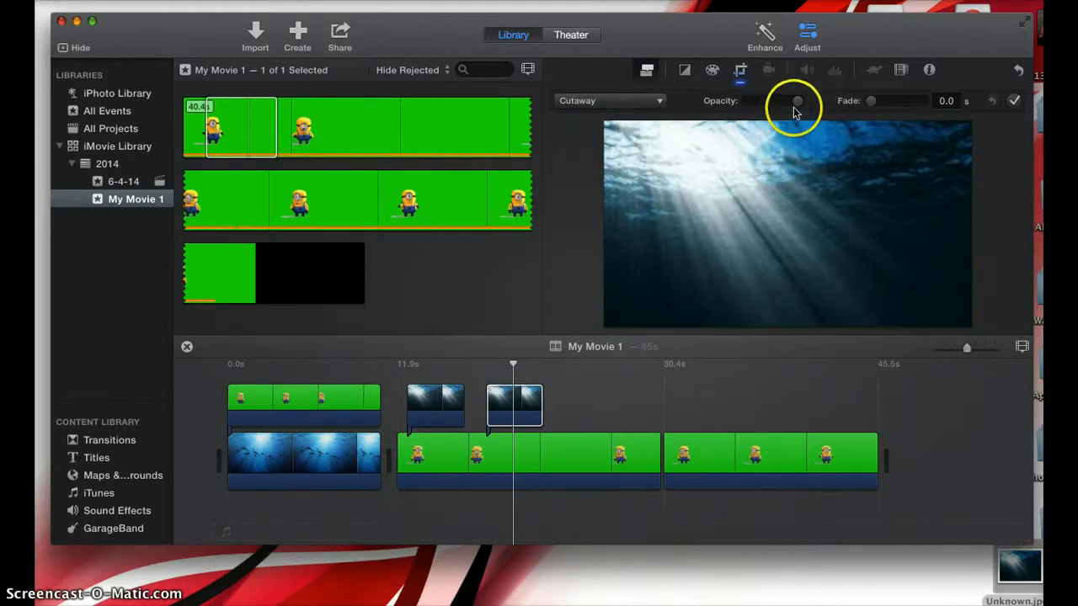
Try the opacity setting and a 1.7-second fade on the second sunbeam cutaway.
{"action": "mouse_move", "coordinate": [796, 107]}
{"action": "left_mouse_down"}
{"action": "mouse_move", "coordinate": [759, 110]}
{"action": "mouse_move", "coordinate": [802, 105]}
{"action": "left_mouse_up"}
{"action": "left_click", "coordinate": [869, 103]}
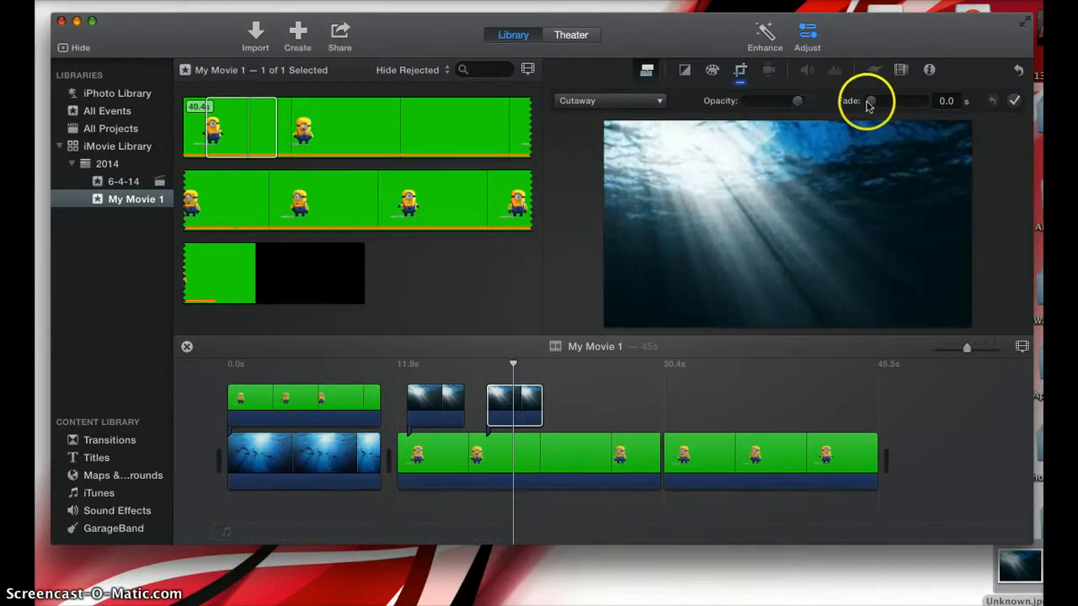
{"action": "left_click_drag", "start_coordinate": [876, 99], "coordinate": [914, 103]}
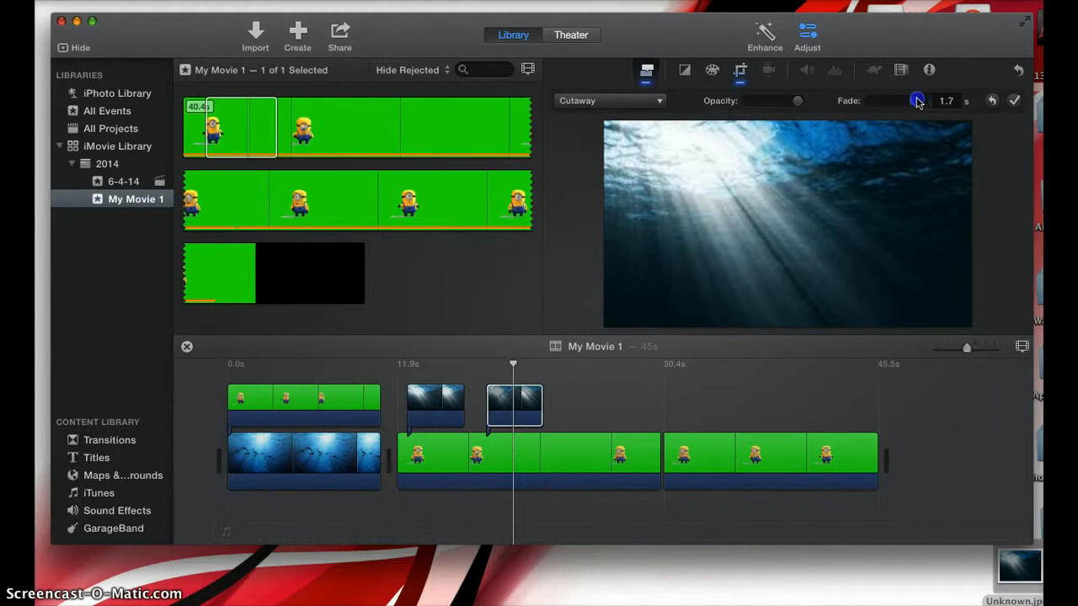
{"action": "mouse_move", "coordinate": [797, 101]}
{"action": "left_mouse_down"}
{"action": "mouse_move", "coordinate": [773, 103]}
{"action": "mouse_move", "coordinate": [800, 103]}
{"action": "left_mouse_up"}
{"action": "left_click", "coordinate": [522, 409]}
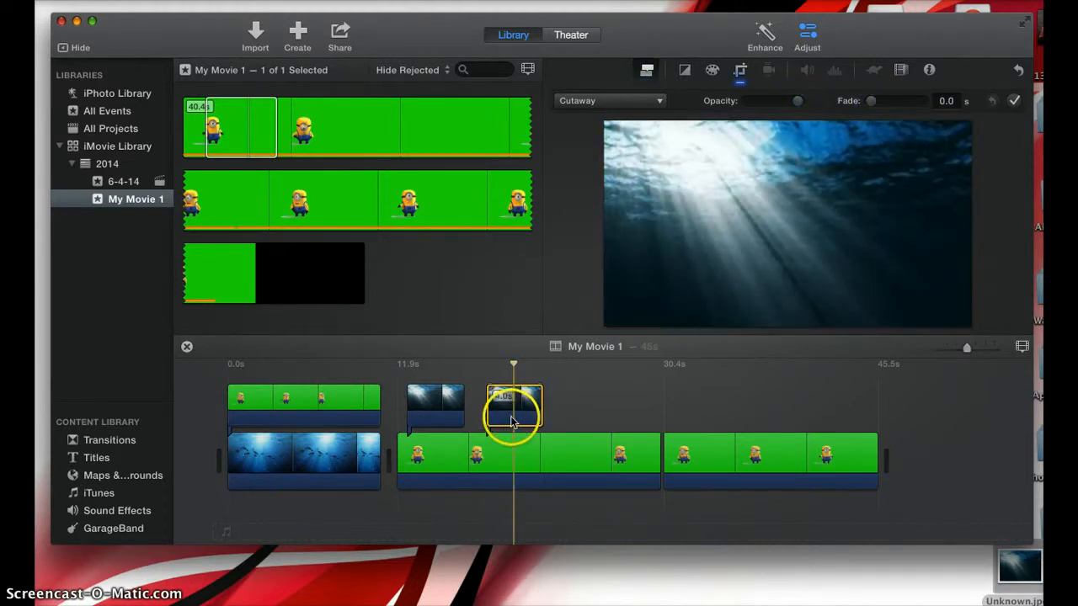
Split the second minion clip where the sunbeam cutaway above it begins.
{"action": "left_click", "coordinate": [581, 421]}
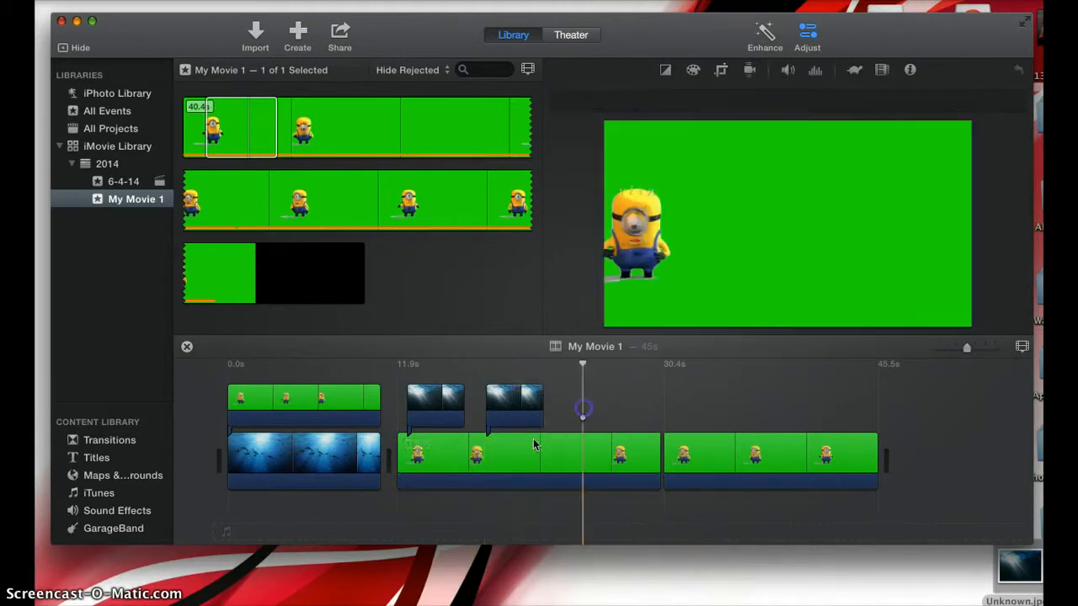
{"action": "left_click_drag", "start_coordinate": [485, 481], "coordinate": [484, 485]}
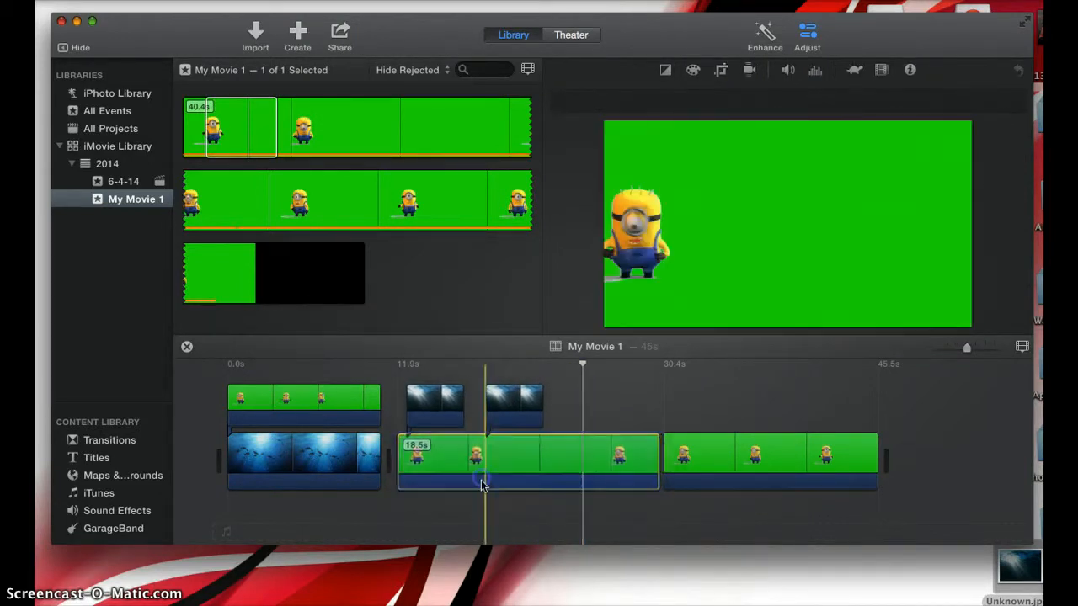
{"action": "left_click", "coordinate": [489, 498]}
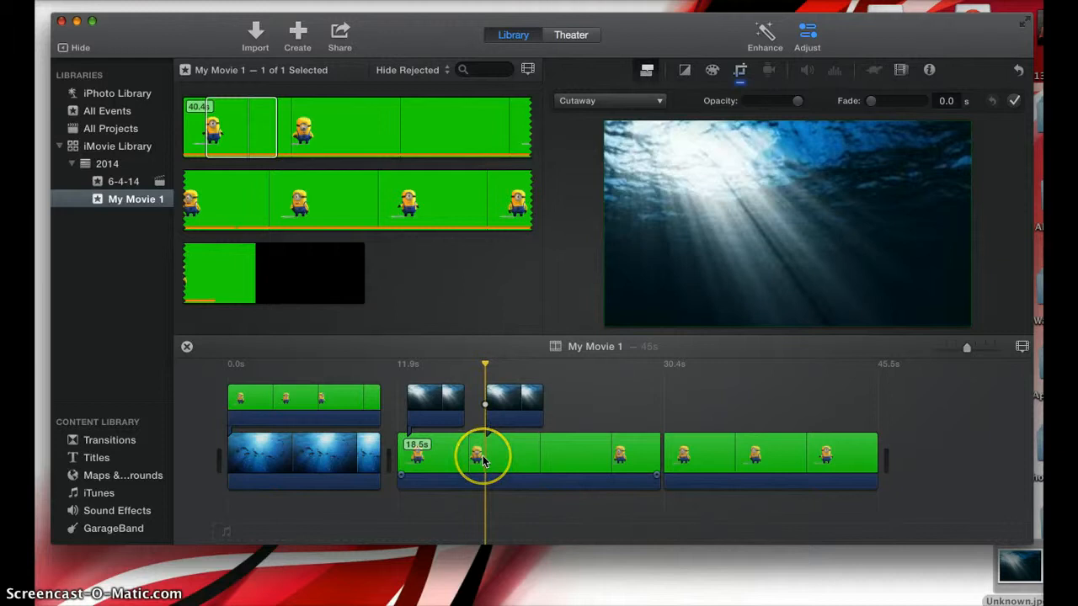
{"action": "left_click", "coordinate": [489, 462]}
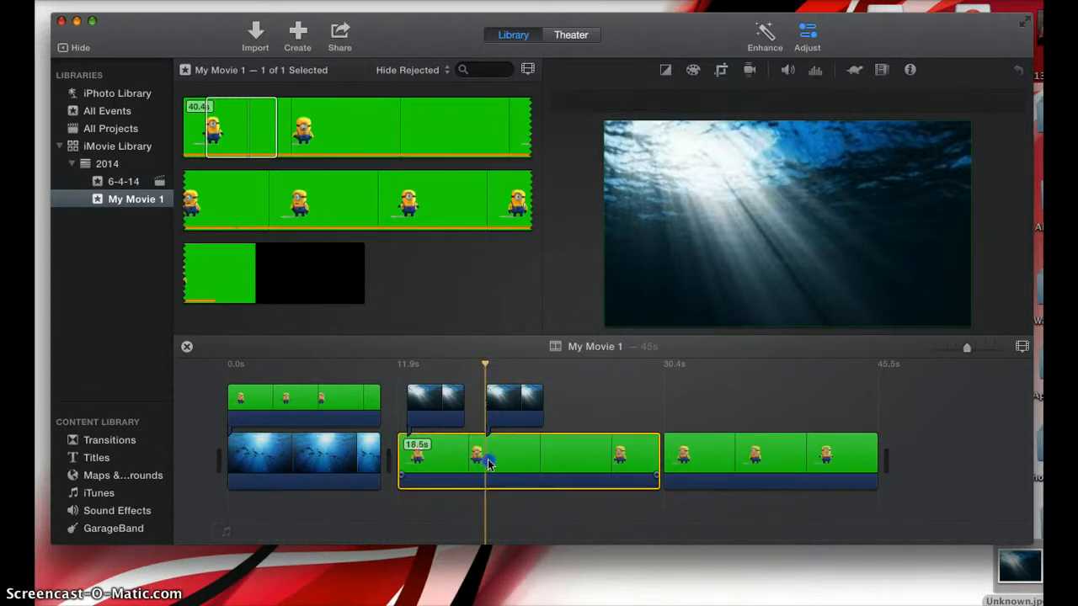
{"action": "left_click", "coordinate": [213, 1]}
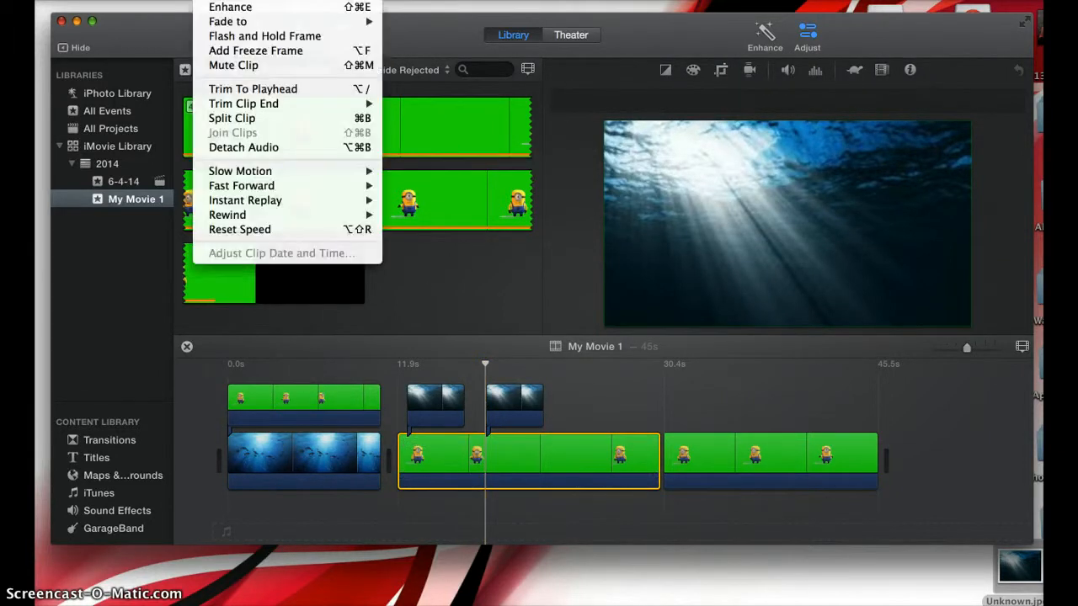
{"action": "left_click", "coordinate": [250, 127]}
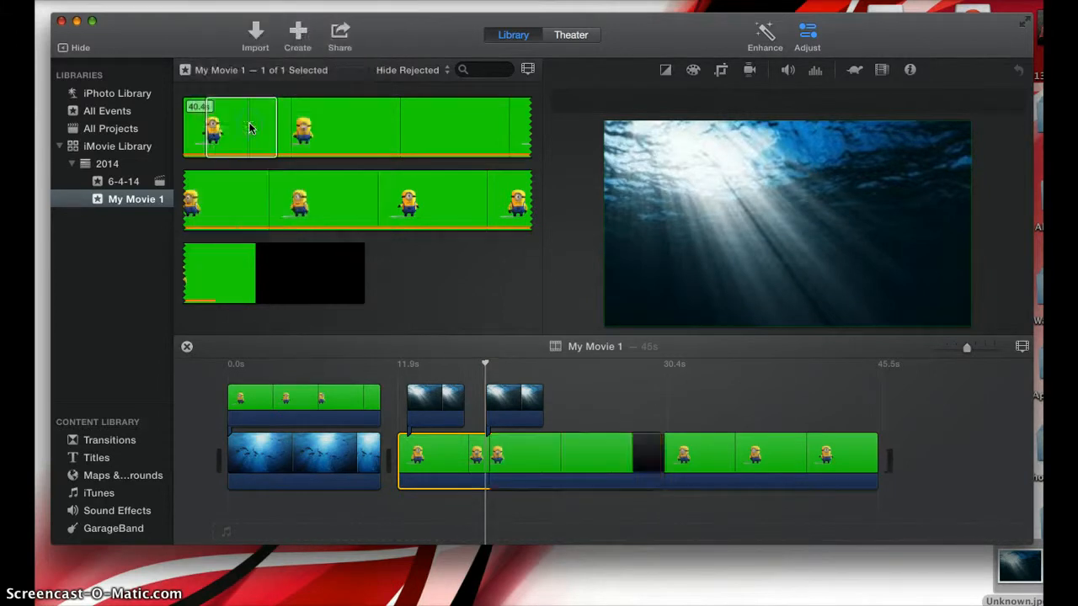
Split the minion clip again where the sunbeam cutaway ends.
{"action": "left_click", "coordinate": [546, 428]}
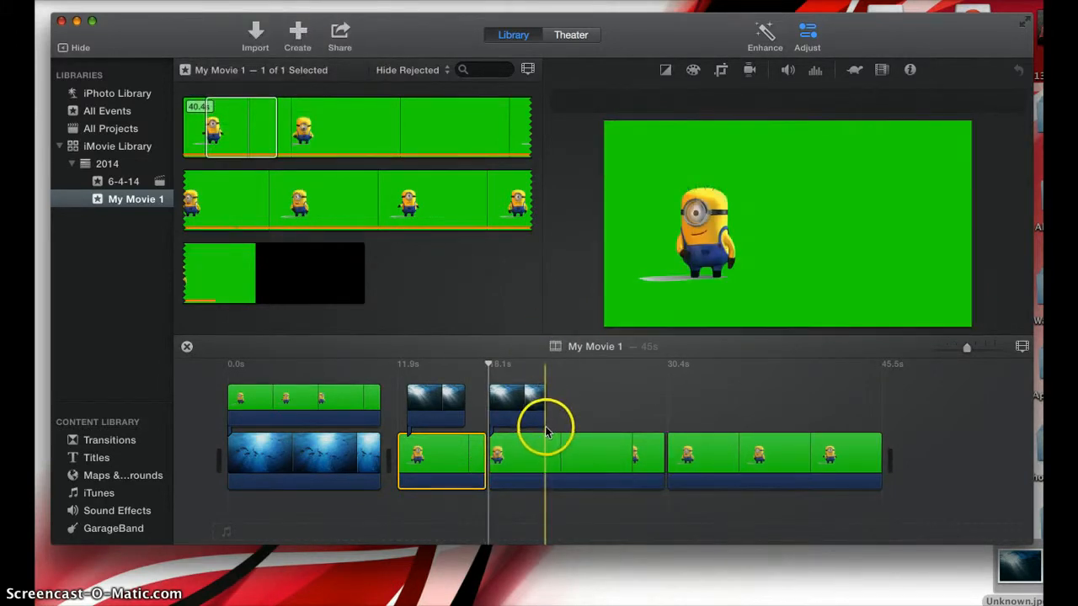
{"action": "key", "text": "super+b"}
{"action": "left_click", "coordinate": [544, 437]}
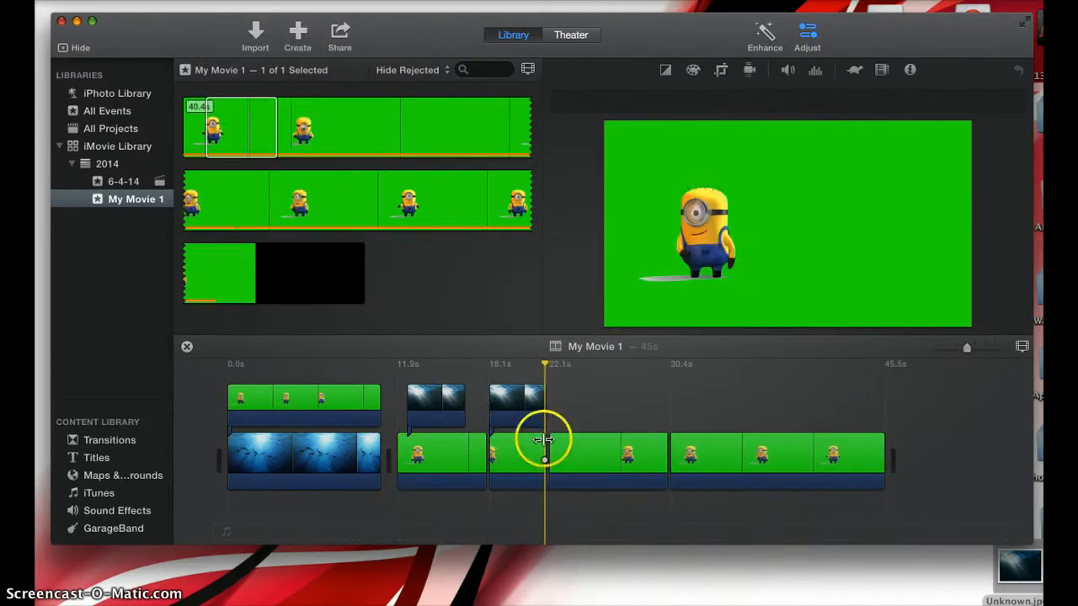
Lower the audio volume of the short minion segment beneath the cutaway and play it back.
{"action": "left_click", "coordinate": [533, 448]}
{"action": "left_click_drag", "start_coordinate": [519, 489], "coordinate": [518, 491]}
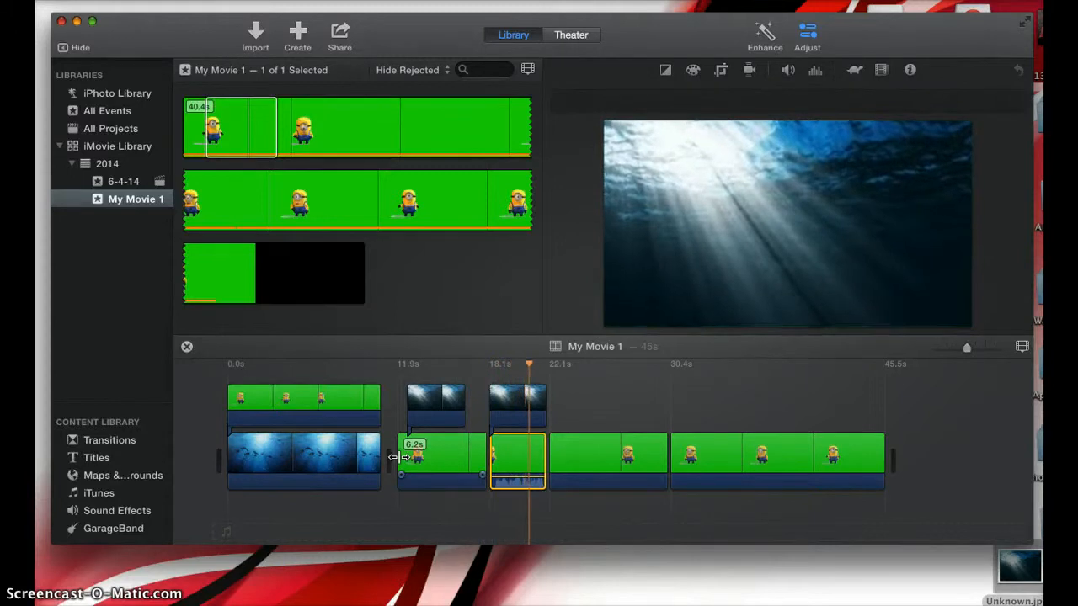
{"action": "key", "text": "space"}
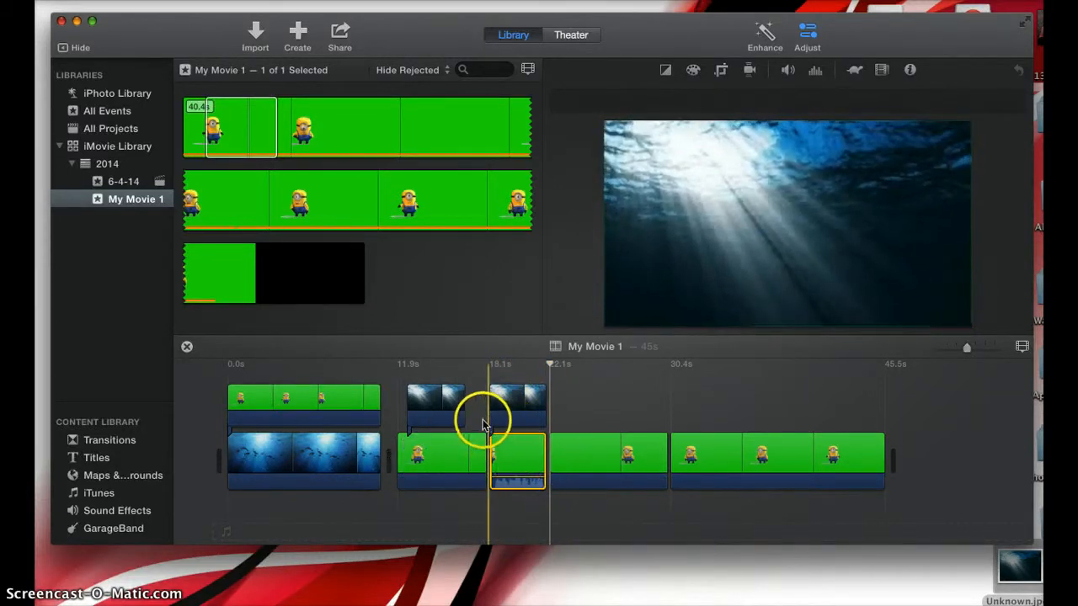
{"action": "left_click_drag", "start_coordinate": [510, 475], "coordinate": [509, 505]}
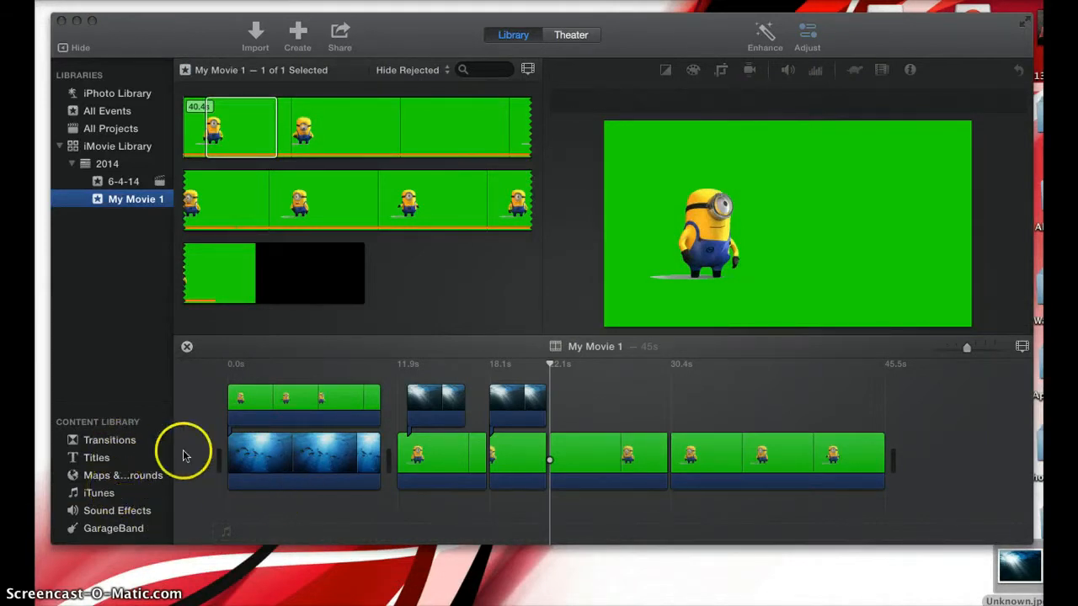
Browse the available transitions and add Cube between the underwater picture and the minion clip that follows it.
{"action": "left_click", "coordinate": [125, 442]}
{"action": "left_click", "coordinate": [124, 441]}
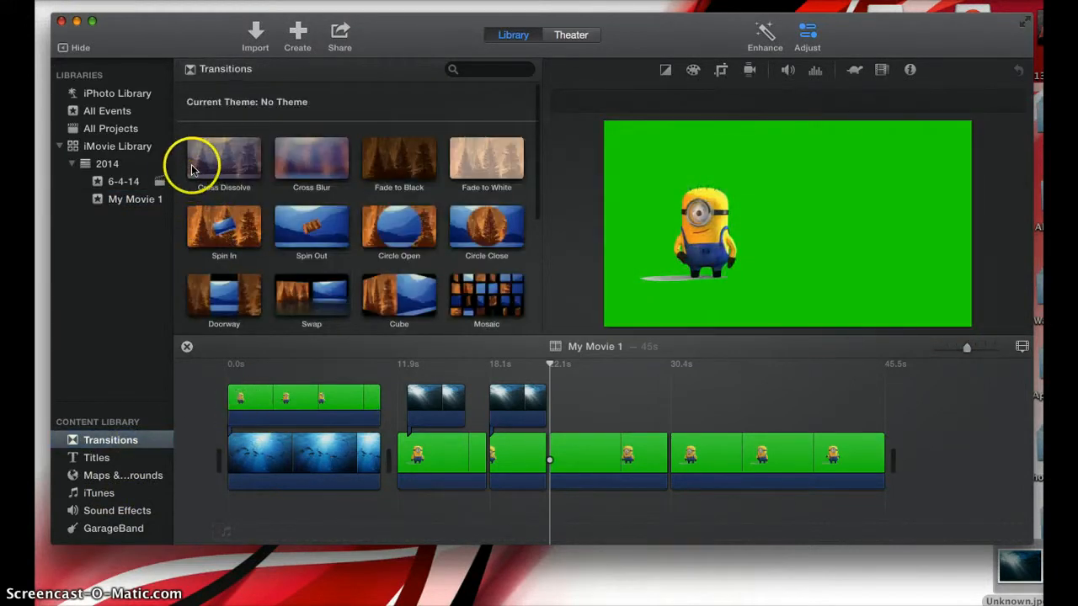
{"action": "left_click", "coordinate": [200, 168]}
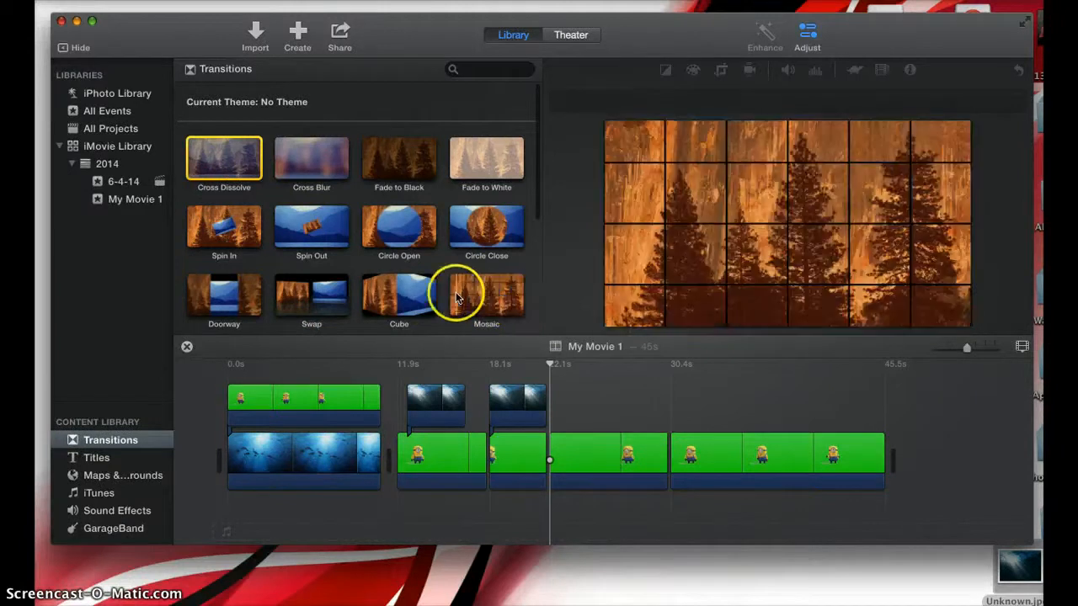
{"action": "scroll", "coordinate": [455, 296], "scroll_direction": "down", "scroll_amount": 2}
{"action": "scroll", "coordinate": [455, 295], "scroll_direction": "down", "scroll_amount": 3}
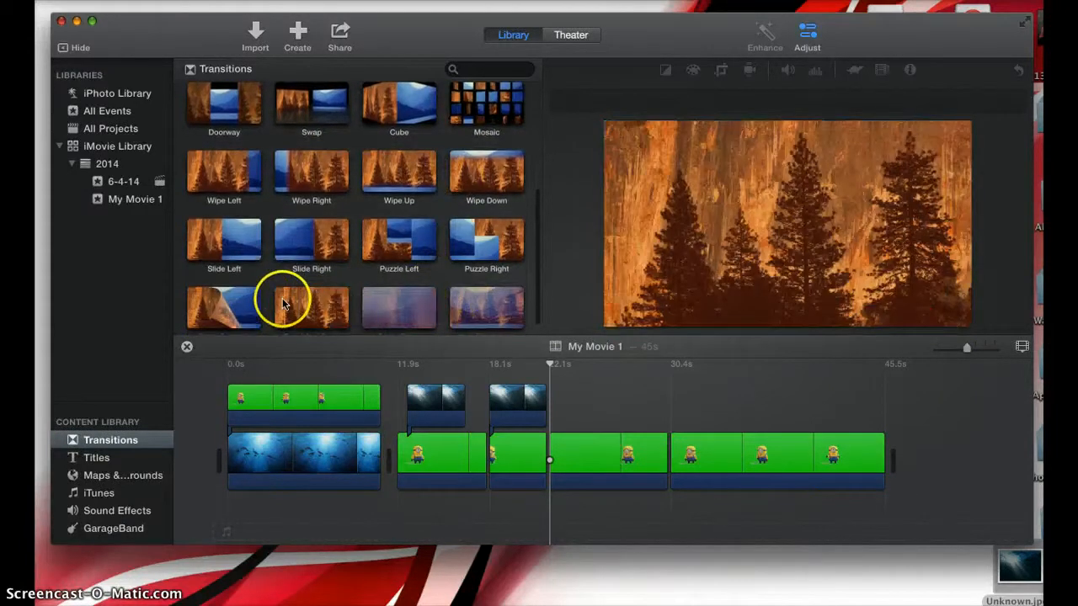
{"action": "scroll", "coordinate": [327, 297], "scroll_direction": "down", "scroll_amount": 1}
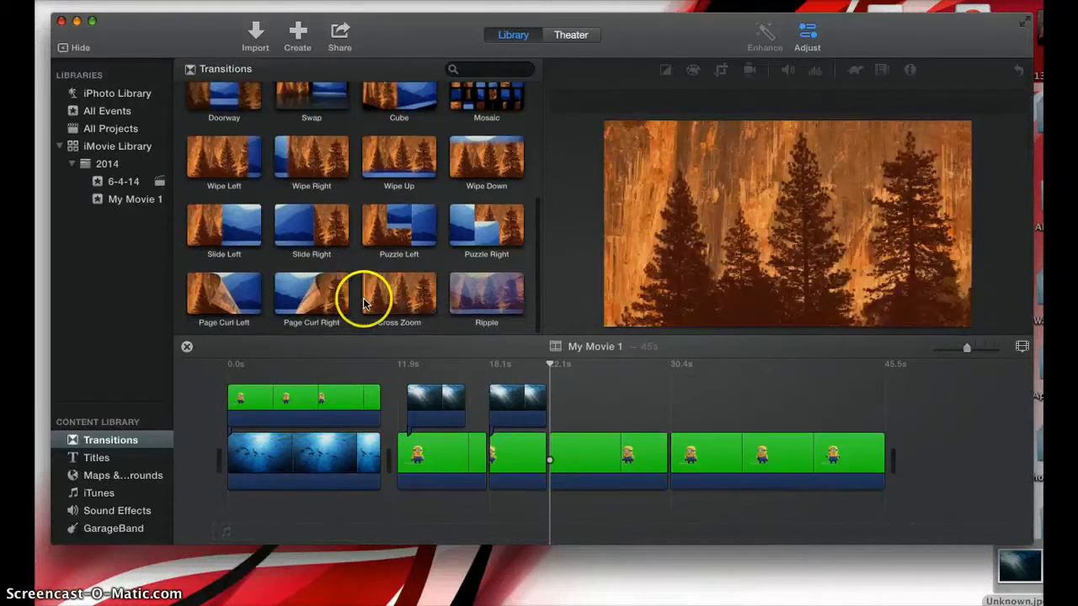
{"action": "scroll", "coordinate": [360, 303], "scroll_direction": "up", "scroll_amount": 2}
{"action": "scroll", "coordinate": [359, 303], "scroll_direction": "up", "scroll_amount": 2}
{"action": "left_click_drag", "start_coordinate": [410, 168], "coordinate": [384, 419]}
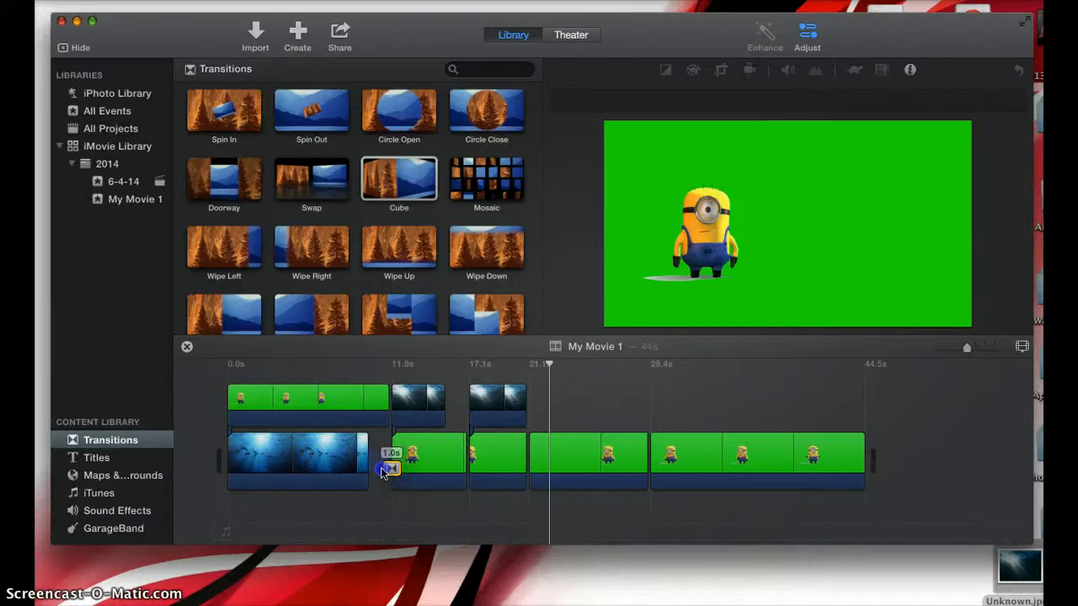
{"action": "left_click", "coordinate": [392, 511]}
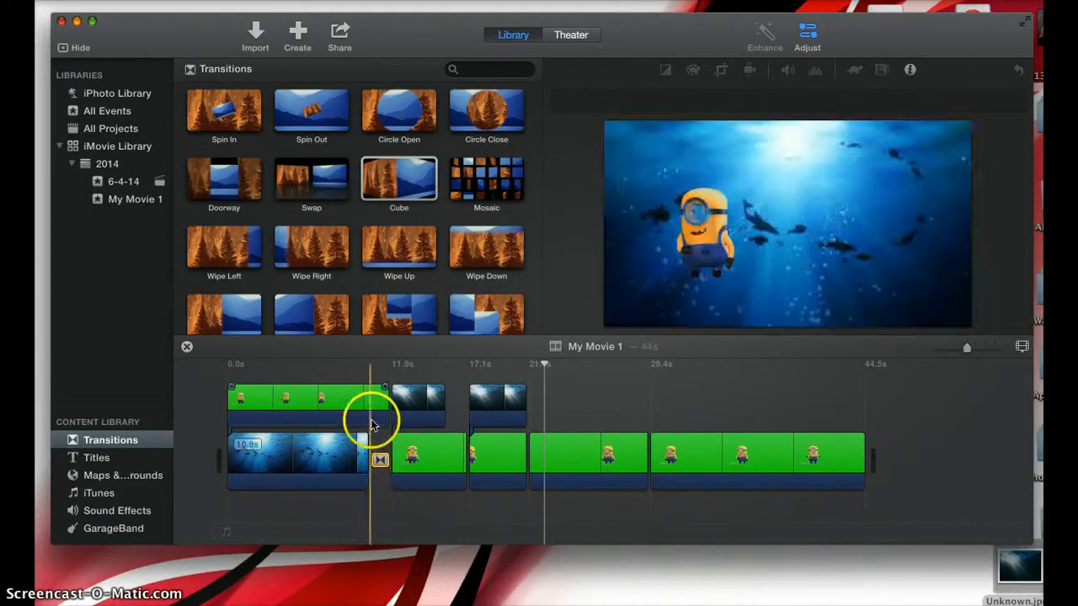
Extend the underwater picture's end to match the end of the minion overlay above it, and play back the Cube transition.
{"action": "left_click", "coordinate": [343, 453]}
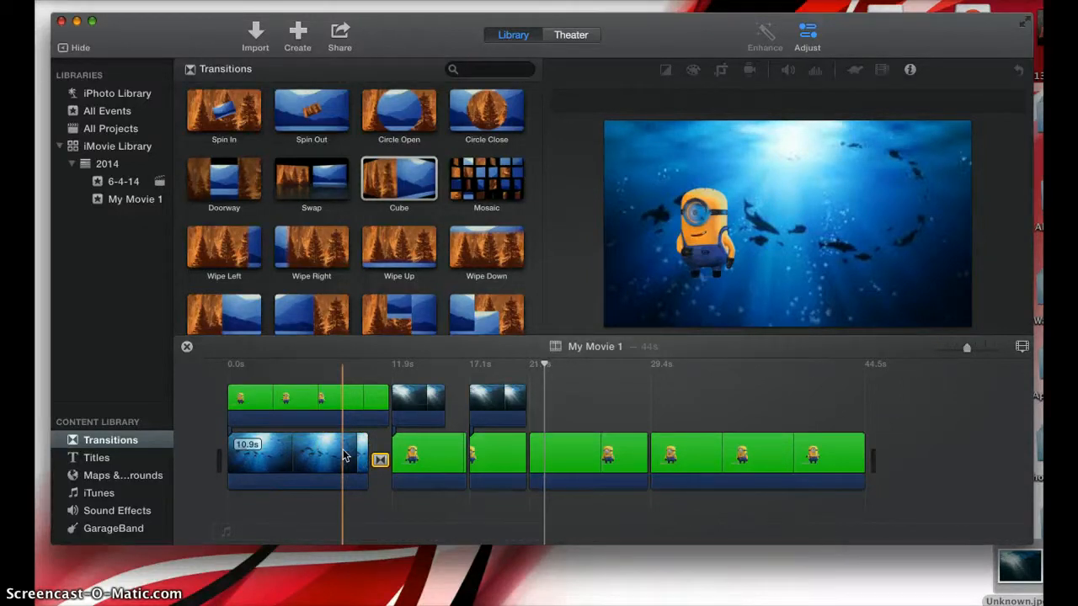
{"action": "left_click_drag", "start_coordinate": [367, 452], "coordinate": [380, 452]}
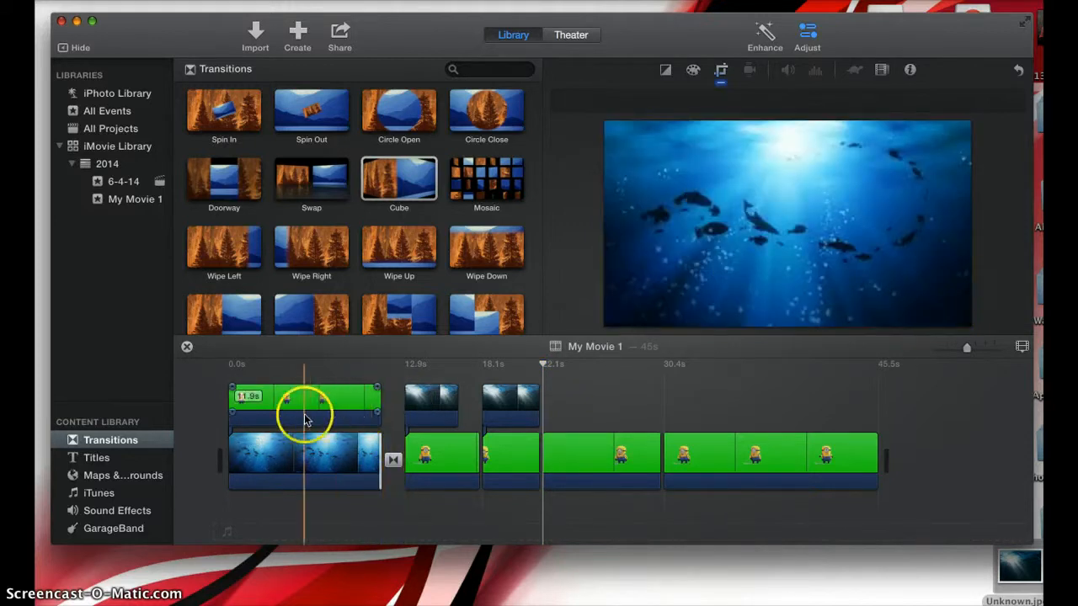
{"action": "key", "text": "space"}
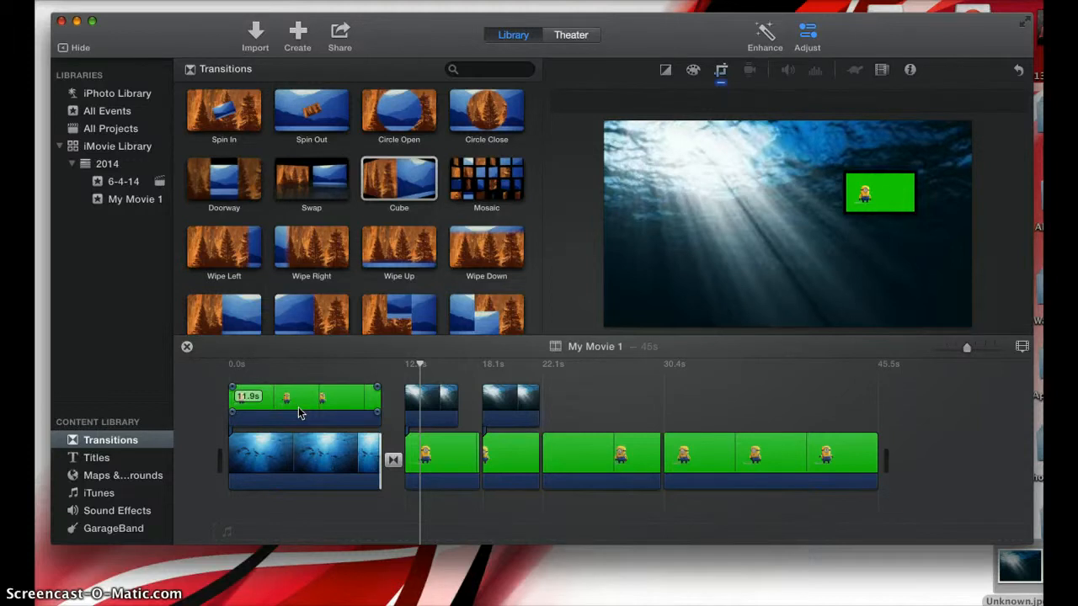
{"action": "left_click", "coordinate": [129, 271]}
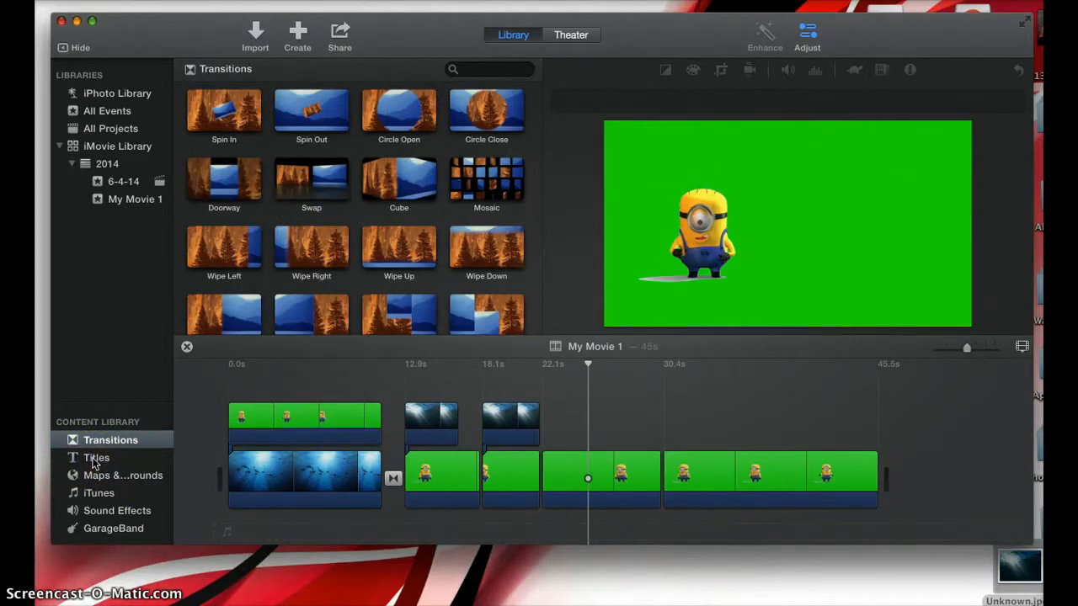
Browse the available titles and add the Line title above the minion clip that starts at 22.1 s.
{"action": "left_click", "coordinate": [96, 459]}
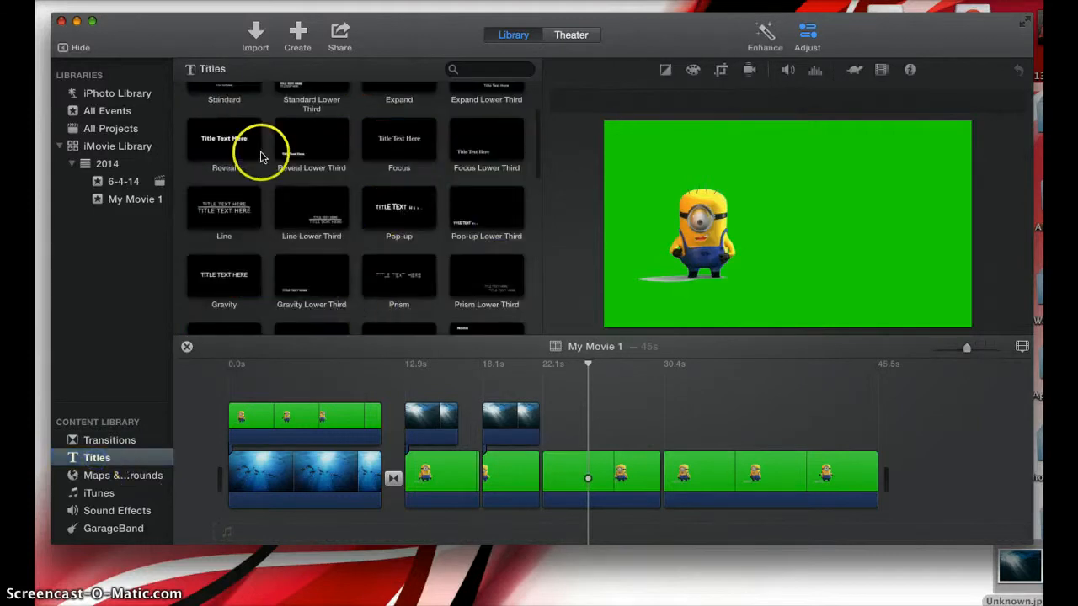
{"action": "left_click", "coordinate": [505, 252]}
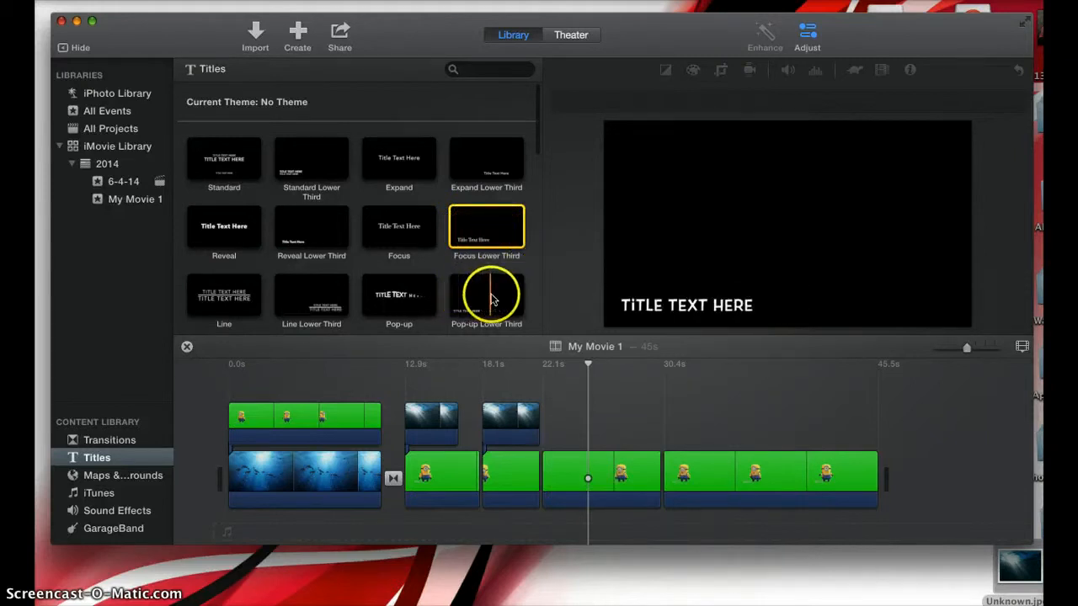
{"action": "scroll", "coordinate": [487, 291], "scroll_direction": "down", "scroll_amount": 1}
{"action": "left_click", "coordinate": [253, 275]}
{"action": "left_click_drag", "start_coordinate": [252, 275], "coordinate": [548, 422]}
Replace the Line title's placeholder text with "HI" on the upper line and "HELLO" on the lower line.
{"action": "left_click", "coordinate": [775, 216]}
{"action": "type", "text": "HI"}
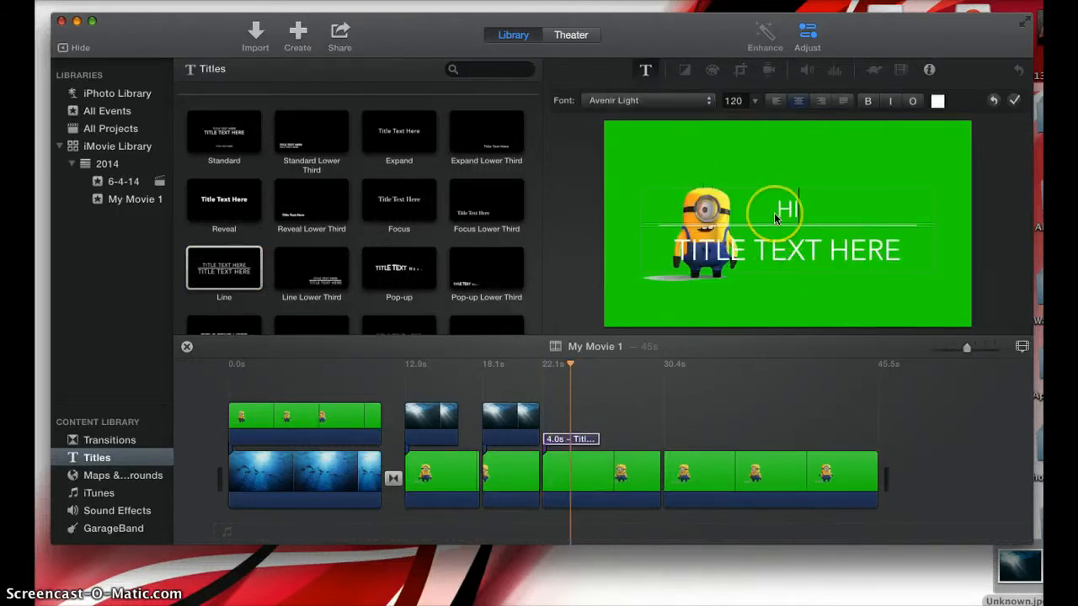
{"action": "left_click", "coordinate": [795, 246]}
{"action": "key", "text": "BackSpace"}
{"action": "key", "text": "BackSpace"}
{"action": "key", "text": "BackSpace"}
{"action": "key", "text": "Down"}
{"action": "key", "text": "BackSpace"}
{"action": "key", "text": "BackSpace"}
{"action": "key", "text": "BackSpace"}
{"action": "key", "text": "BackSpace"}
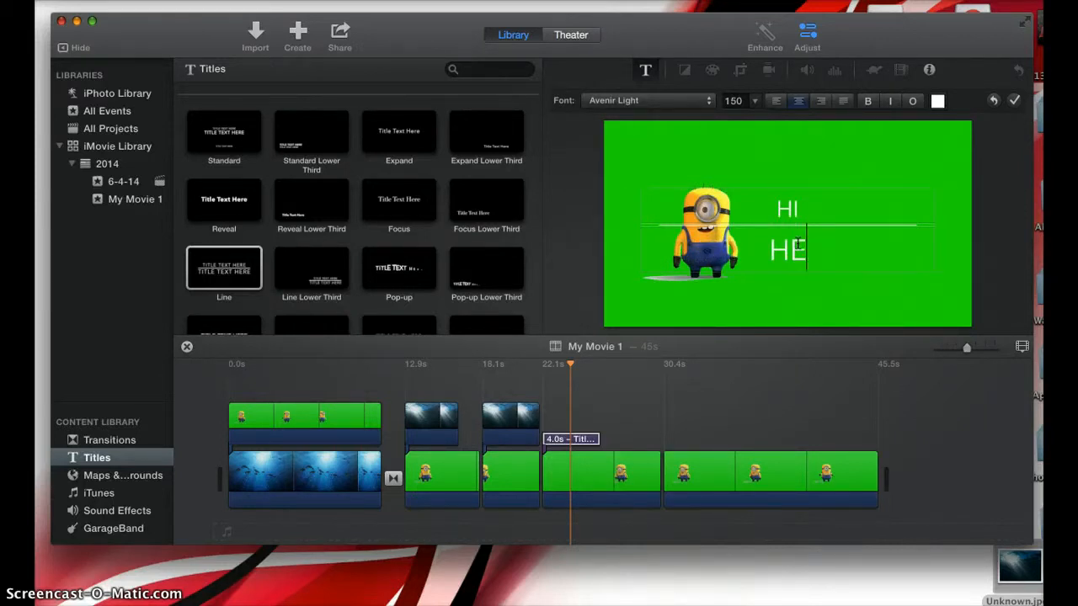
Set the title's "HI" text to the Cochin font at size 300.
{"action": "left_click", "coordinate": [671, 107]}
{"action": "left_click", "coordinate": [647, 332]}
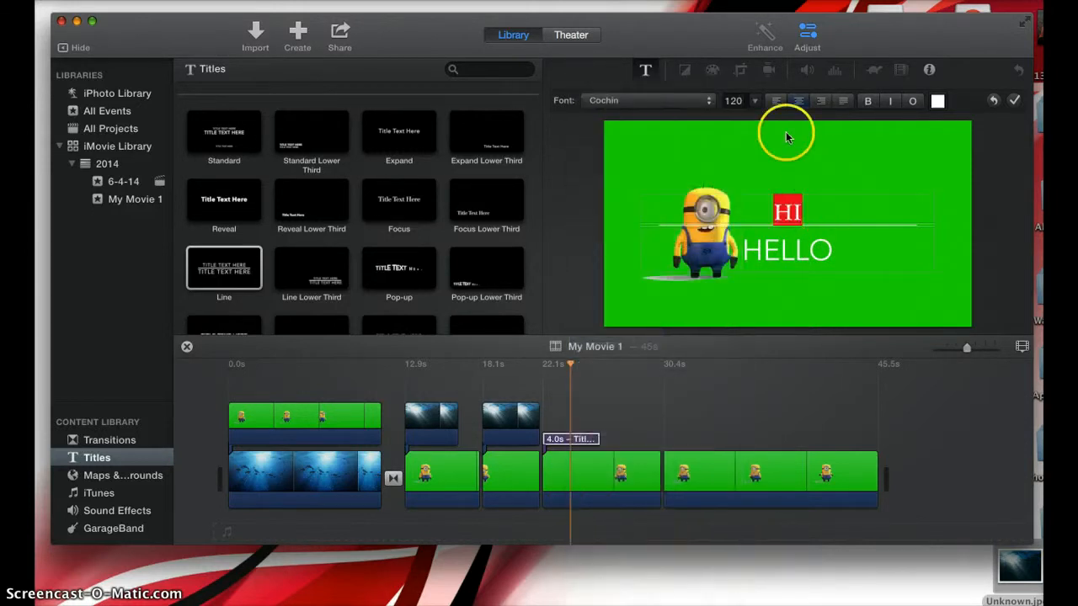
{"action": "left_click", "coordinate": [753, 100]}
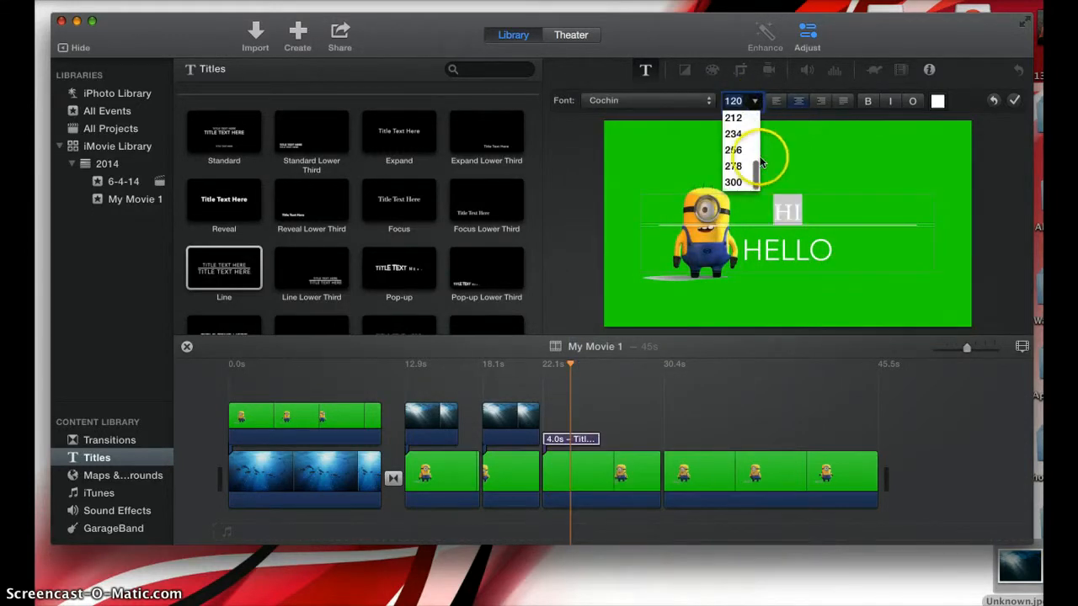
{"action": "left_click", "coordinate": [739, 184]}
Make the title's "HELLO" text bold and colour it a slightly darkened magenta pink.
{"action": "left_click", "coordinate": [836, 251]}
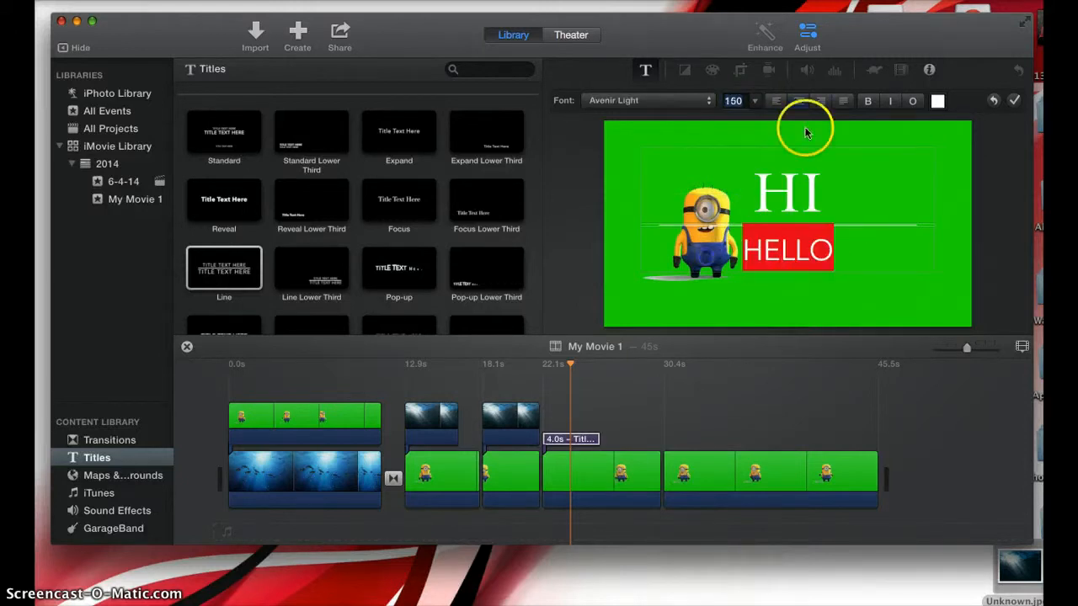
{"action": "left_click", "coordinate": [868, 101]}
{"action": "left_click", "coordinate": [937, 101]}
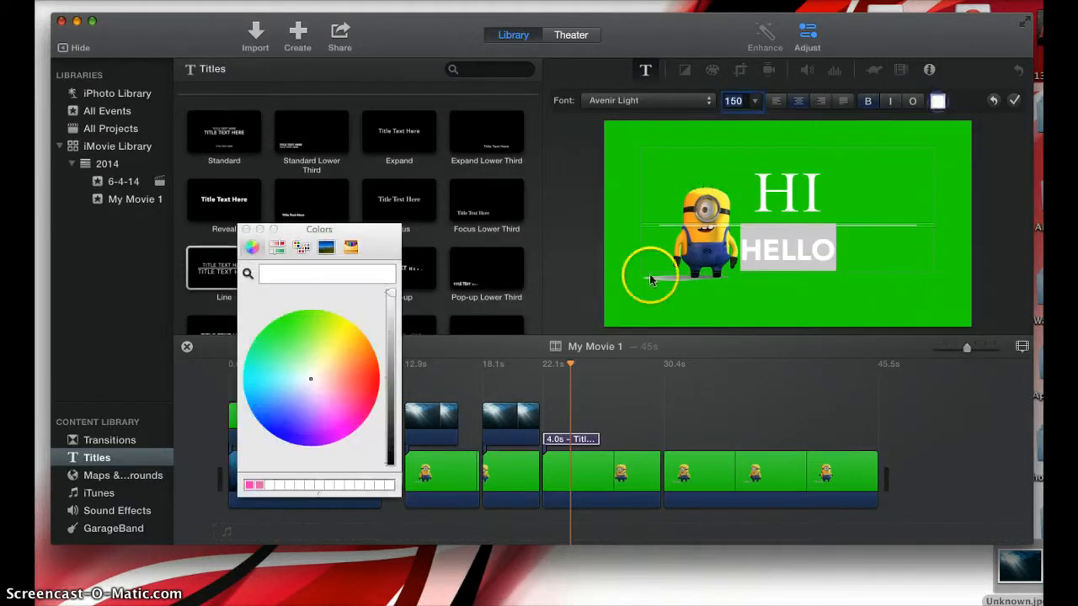
{"action": "left_click", "coordinate": [337, 433]}
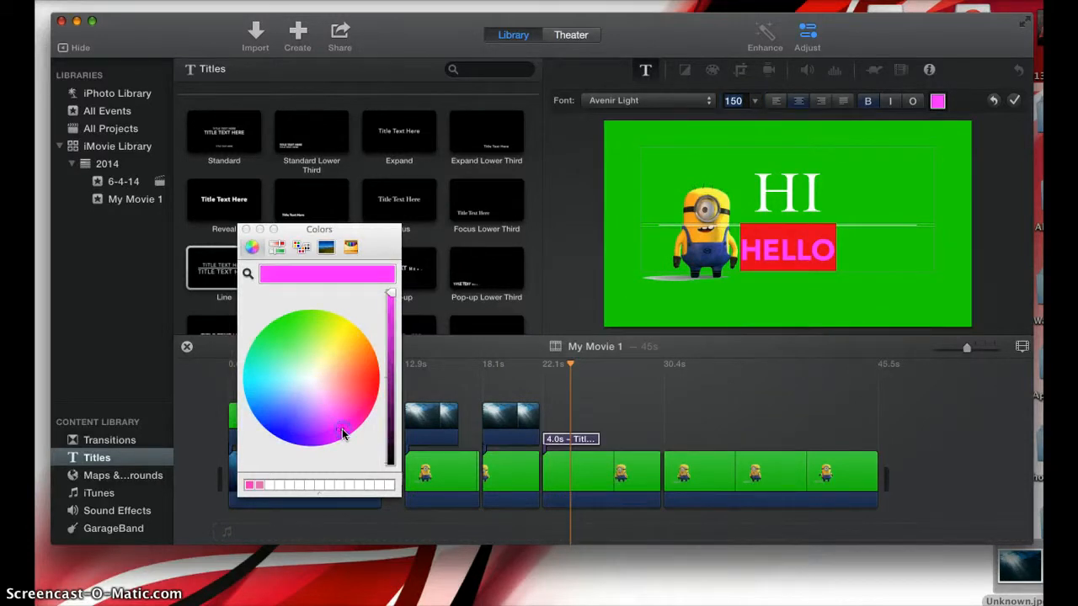
{"action": "left_click_drag", "start_coordinate": [393, 294], "coordinate": [392, 306]}
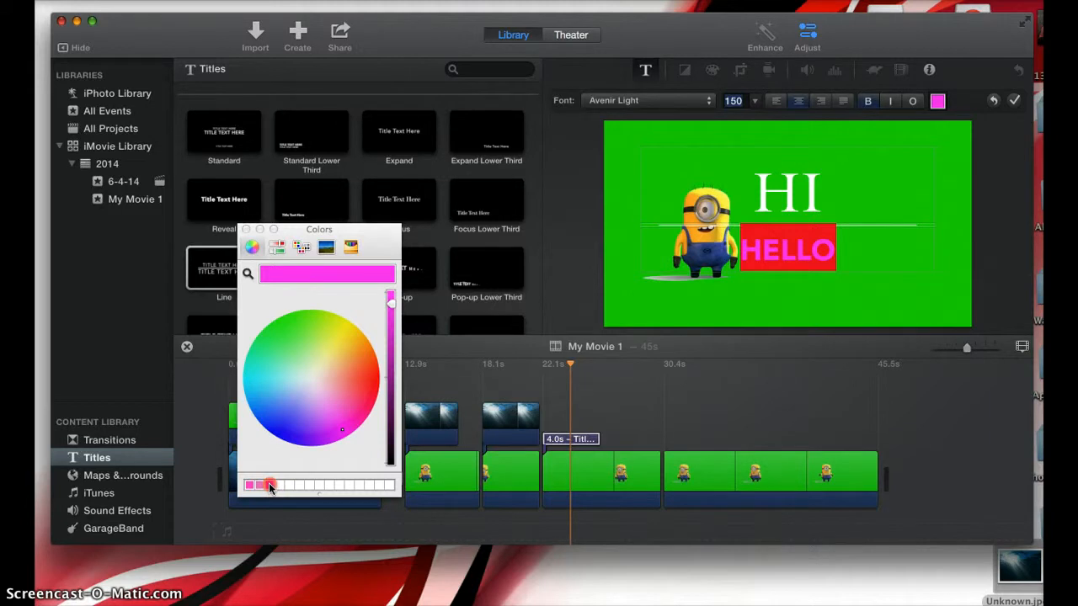
{"action": "left_click", "coordinate": [246, 230]}
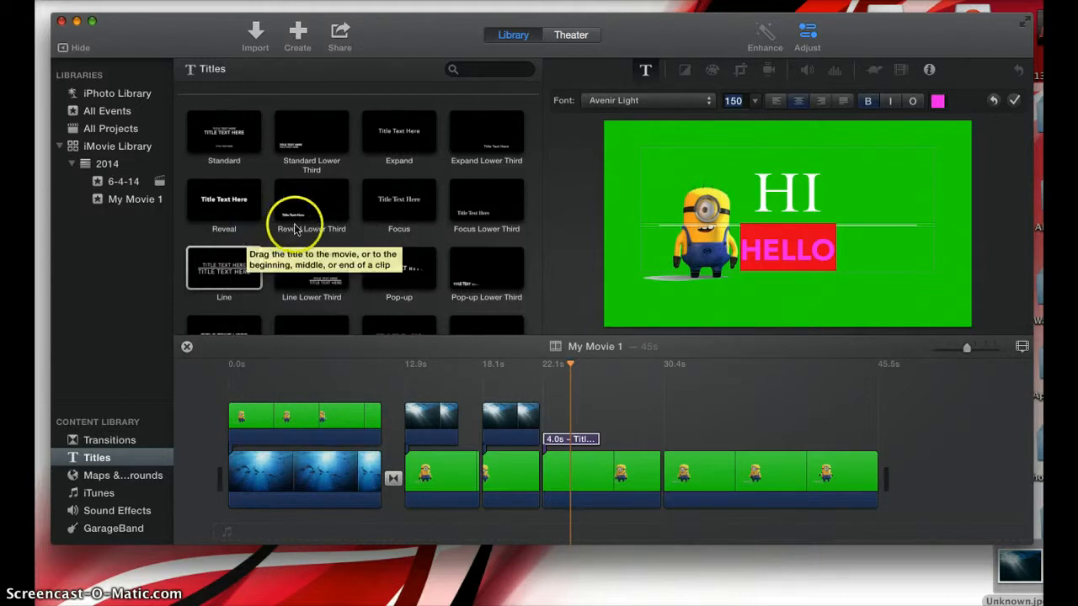
{"action": "left_click", "coordinate": [882, 251]}
Play back the title from just before its start, at the end of the second sunbeam cutaway.
{"action": "left_click", "coordinate": [526, 415]}
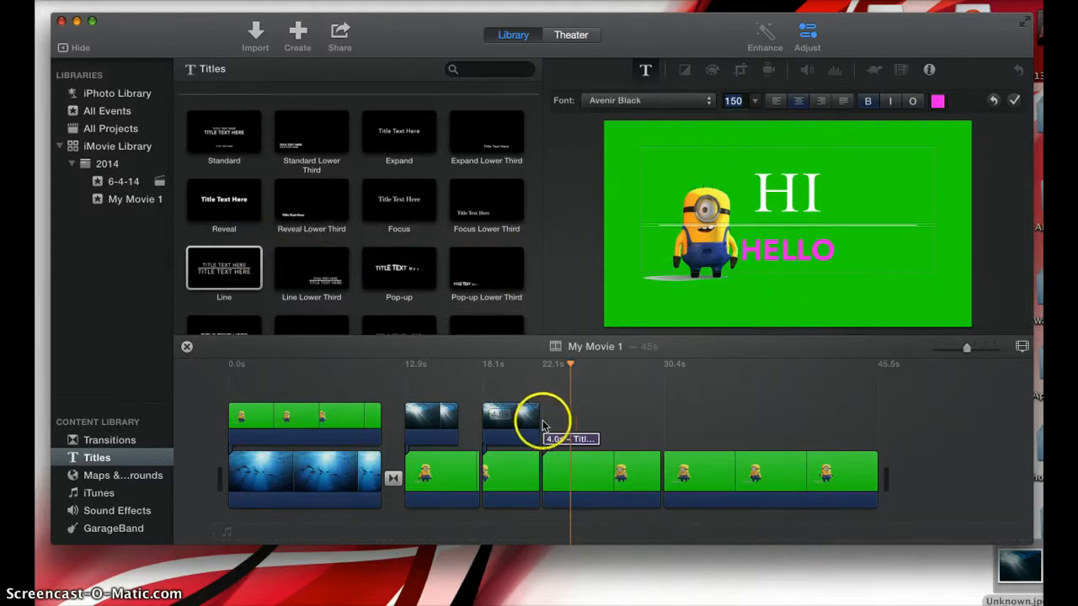
{"action": "left_click", "coordinate": [539, 384]}
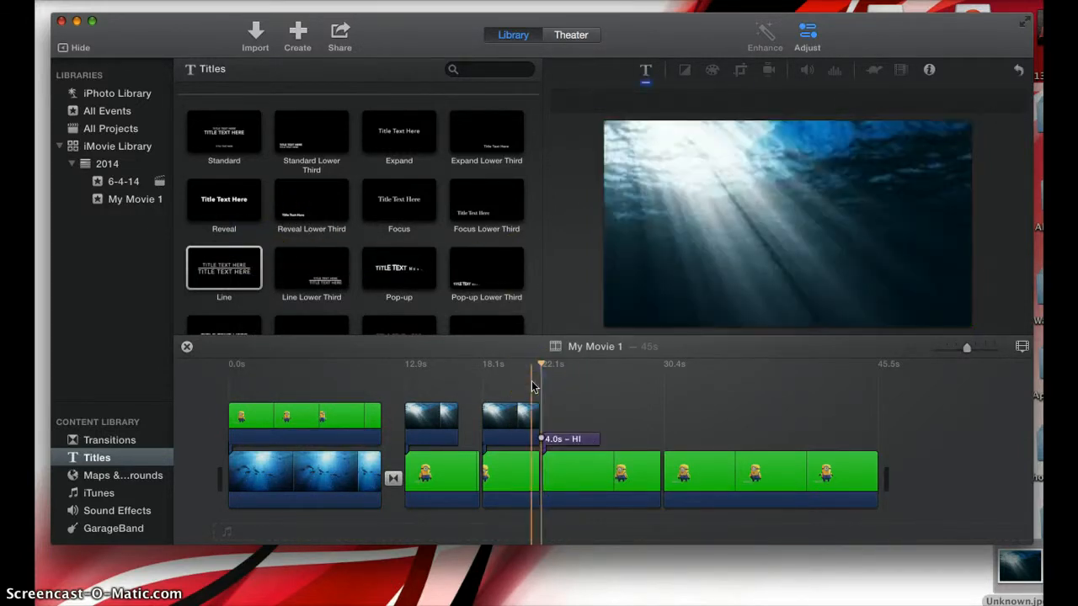
{"action": "key", "text": "space"}
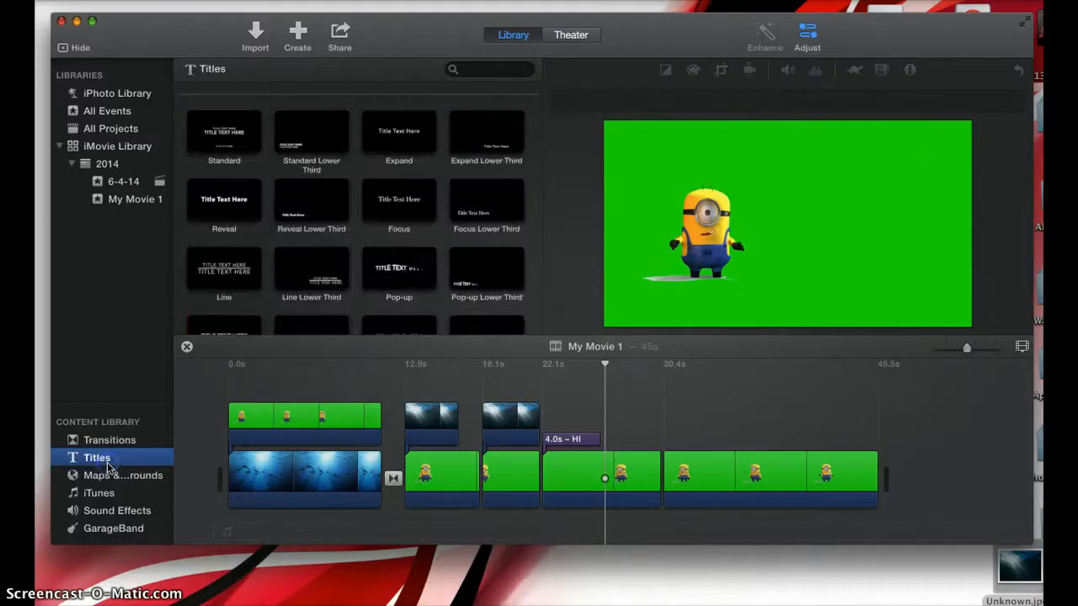
Browse the maps and backgrounds and insert Blue Marble Map between the last two minion clips.
{"action": "left_click", "coordinate": [118, 476]}
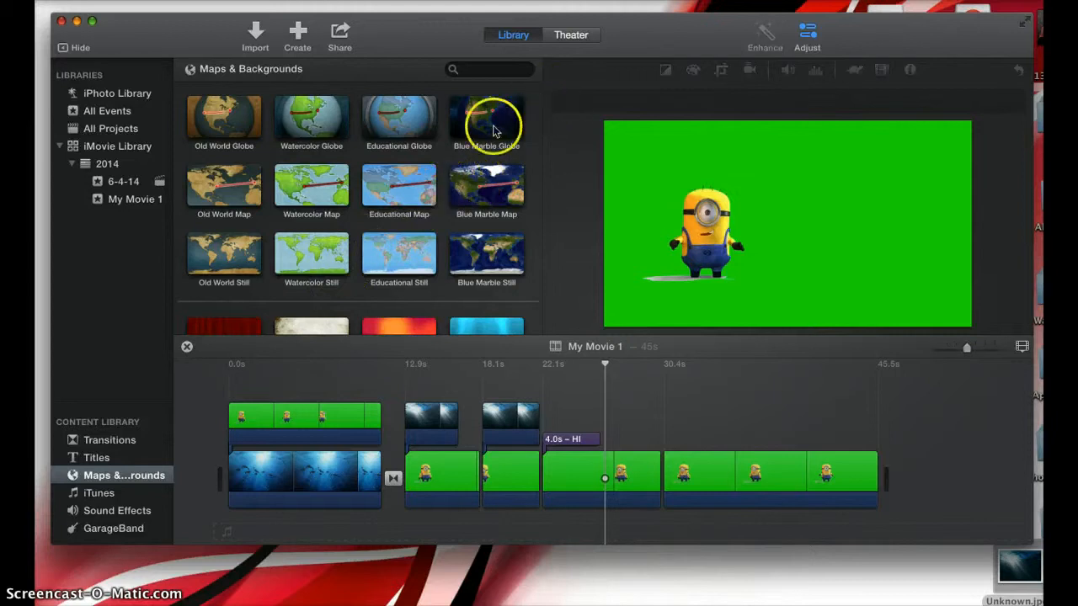
{"action": "scroll", "coordinate": [477, 193], "scroll_direction": "down", "scroll_amount": 2}
{"action": "scroll", "coordinate": [476, 193], "scroll_direction": "up", "scroll_amount": 1}
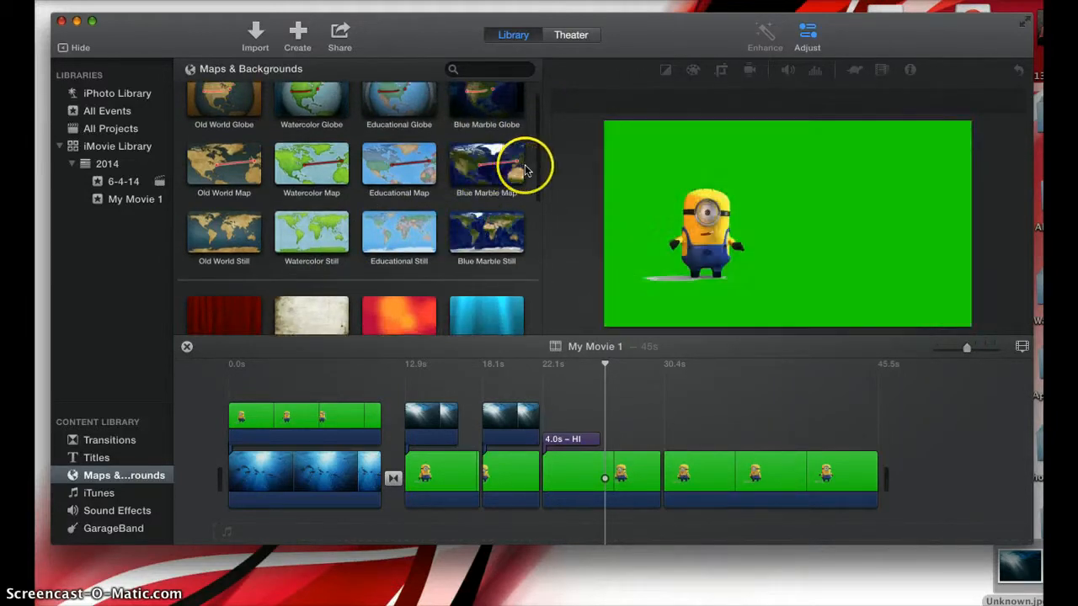
{"action": "scroll", "coordinate": [477, 214], "scroll_direction": "down", "scroll_amount": 5}
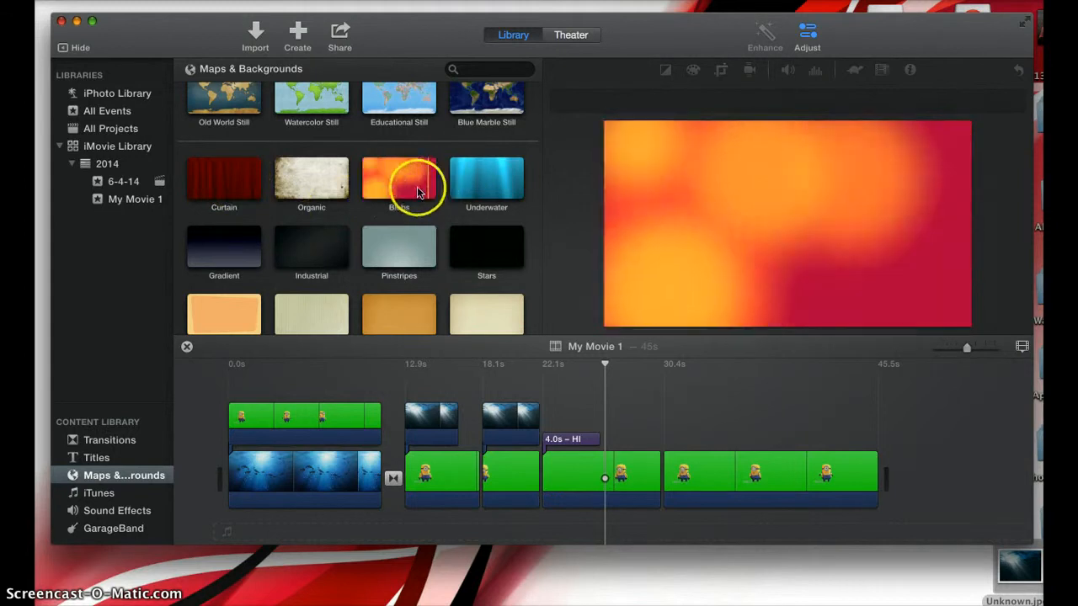
{"action": "scroll", "coordinate": [379, 244], "scroll_direction": "down", "scroll_amount": 5}
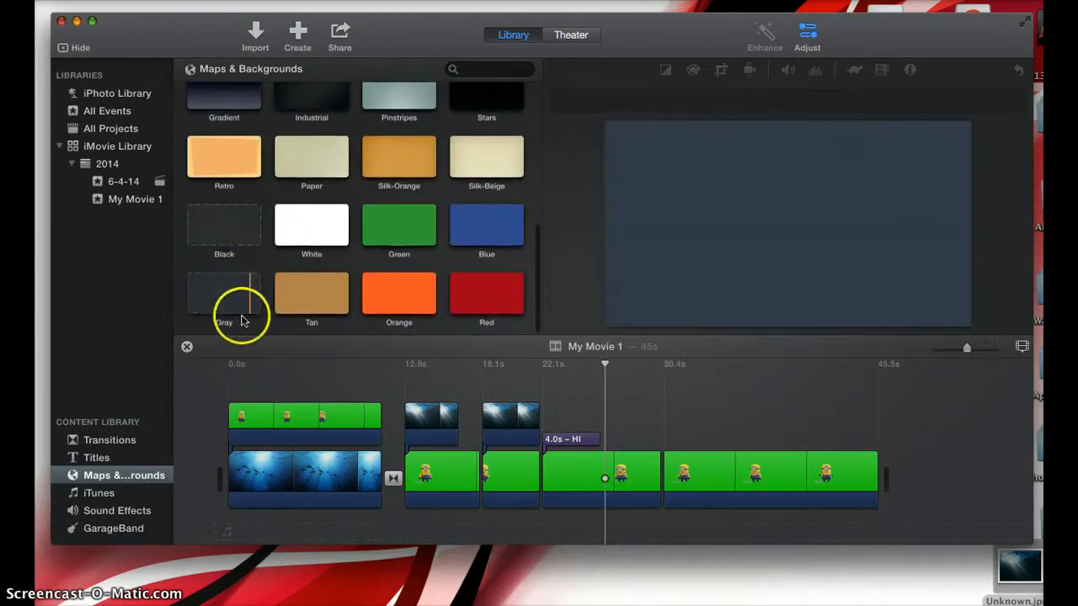
{"action": "scroll", "coordinate": [361, 289], "scroll_direction": "up", "scroll_amount": 5}
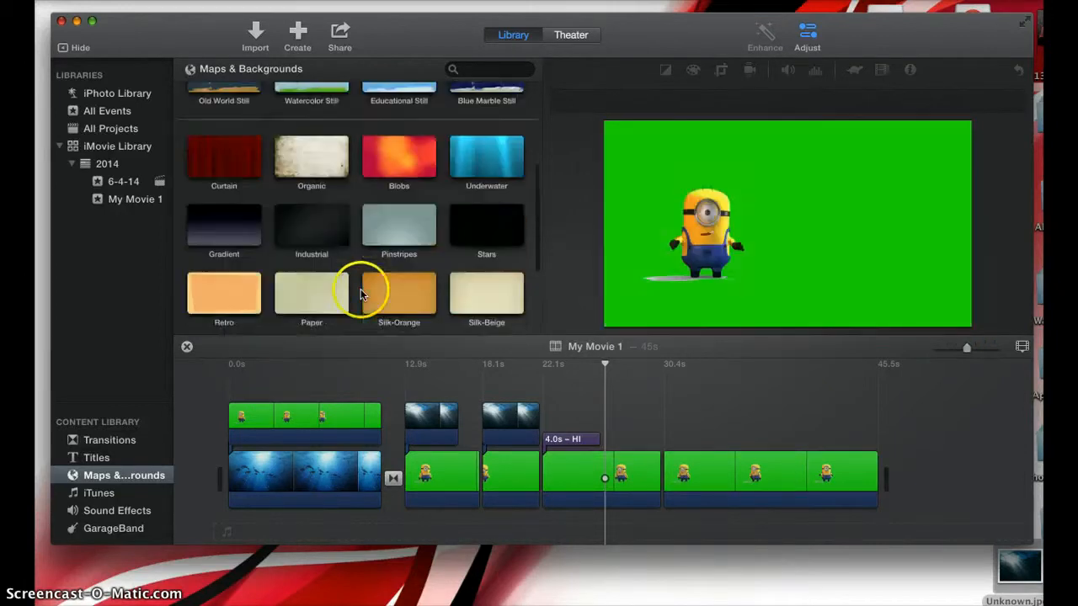
{"action": "scroll", "coordinate": [506, 210], "scroll_direction": "up", "scroll_amount": 2}
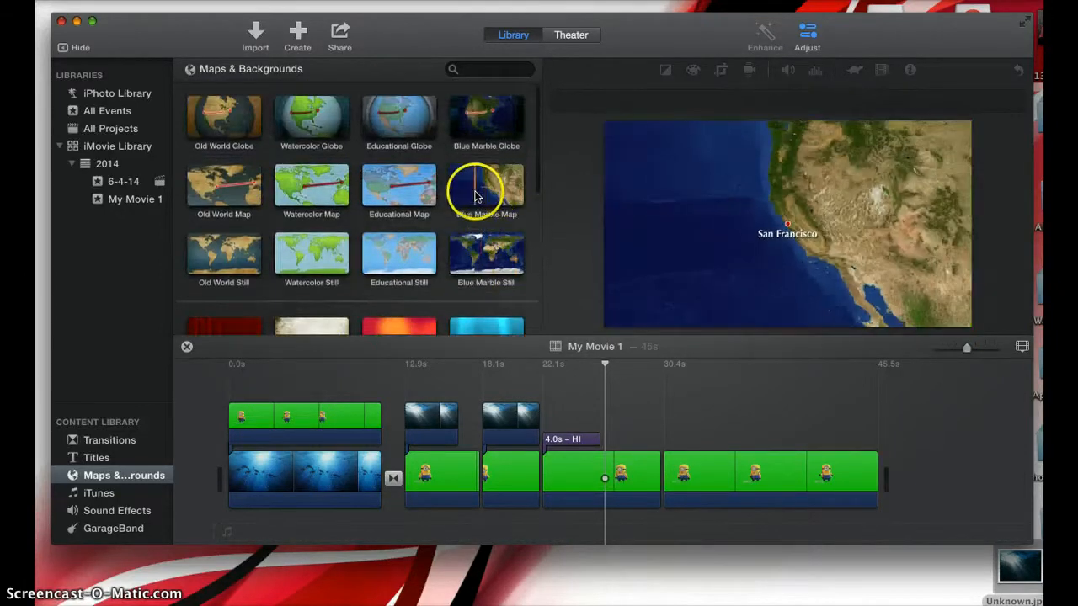
{"action": "left_click_drag", "start_coordinate": [482, 195], "coordinate": [583, 392]}
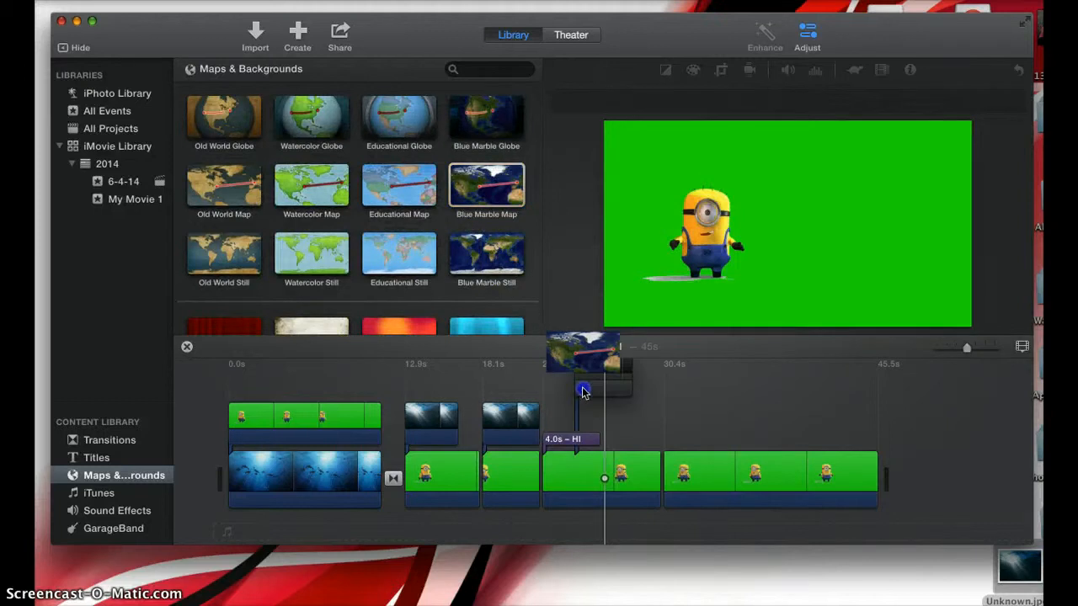
{"action": "left_click_drag", "start_coordinate": [589, 468], "coordinate": [624, 450]}
{"action": "left_click_drag", "start_coordinate": [650, 461], "coordinate": [665, 468]}
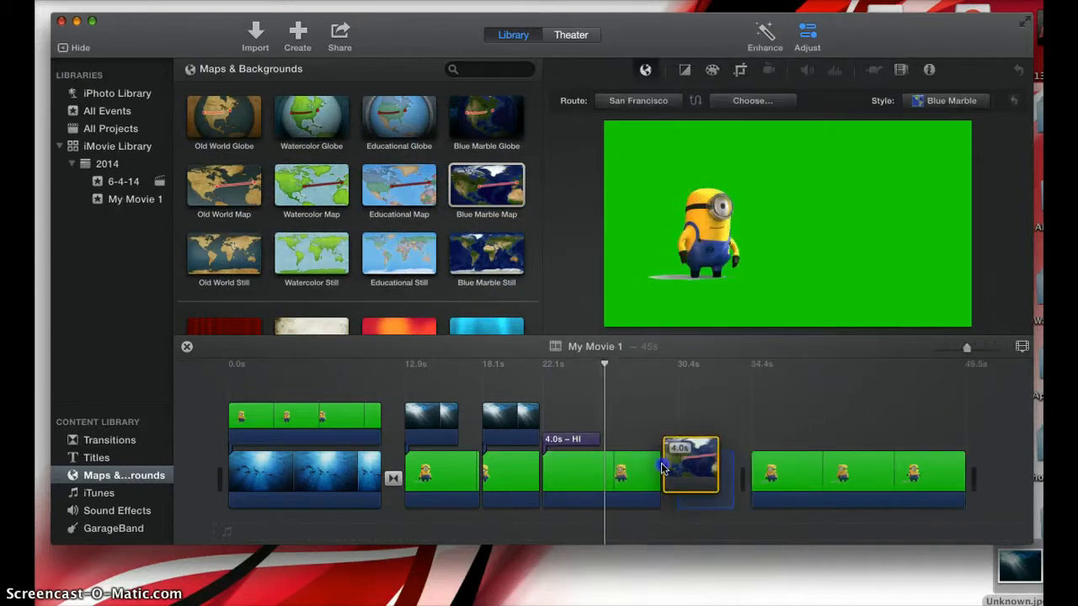
Review the map's style options and set its route's start location to Little Rock, Arkansas.
{"action": "left_click", "coordinate": [716, 495]}
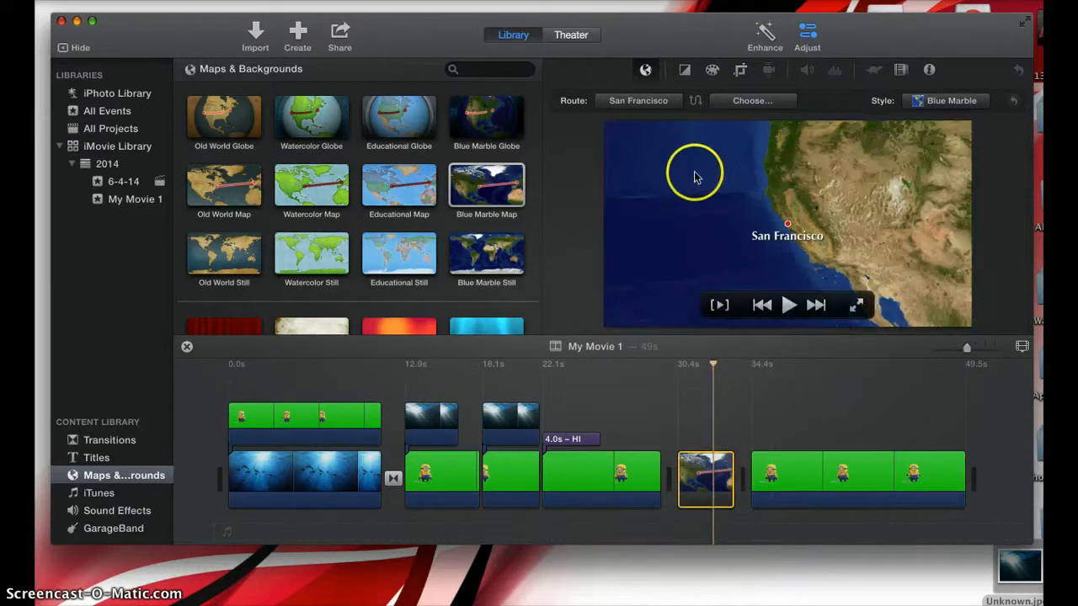
{"action": "left_click", "coordinate": [916, 102]}
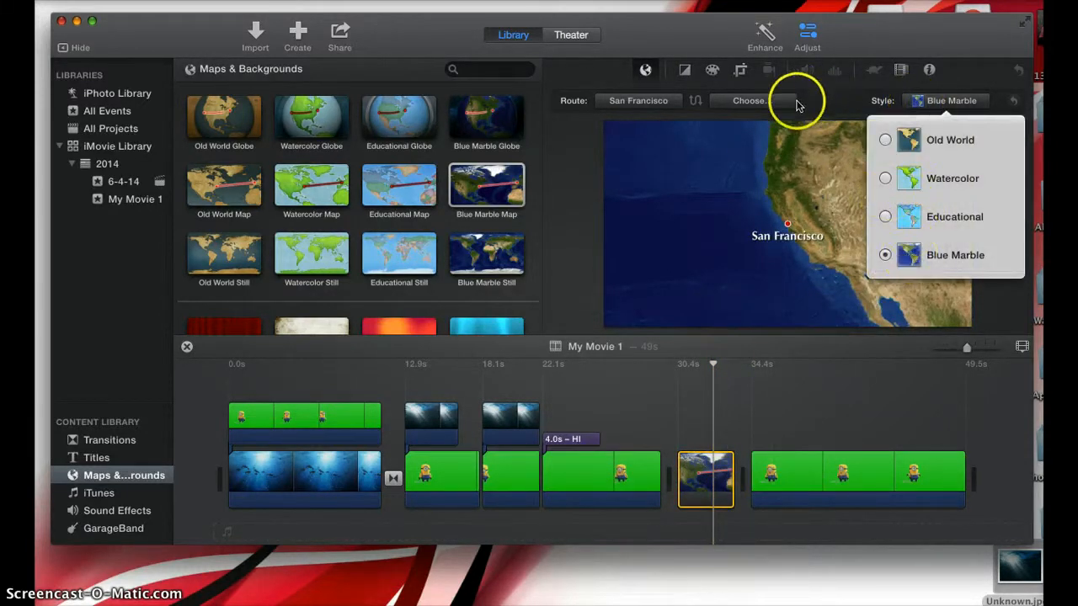
{"action": "left_click", "coordinate": [632, 102]}
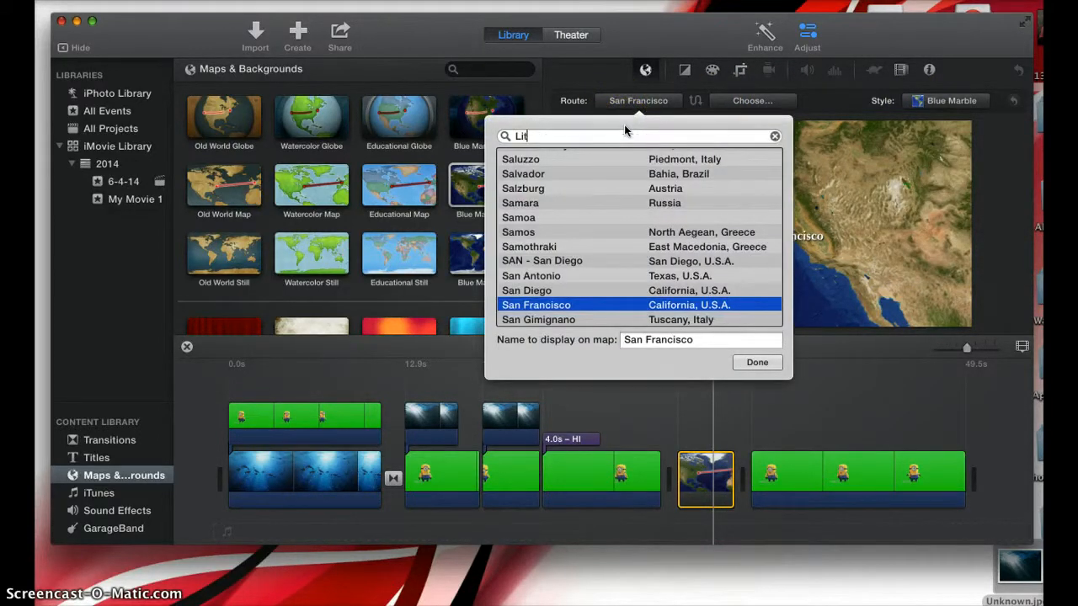
{"action": "type", "text": "Little Rock"}
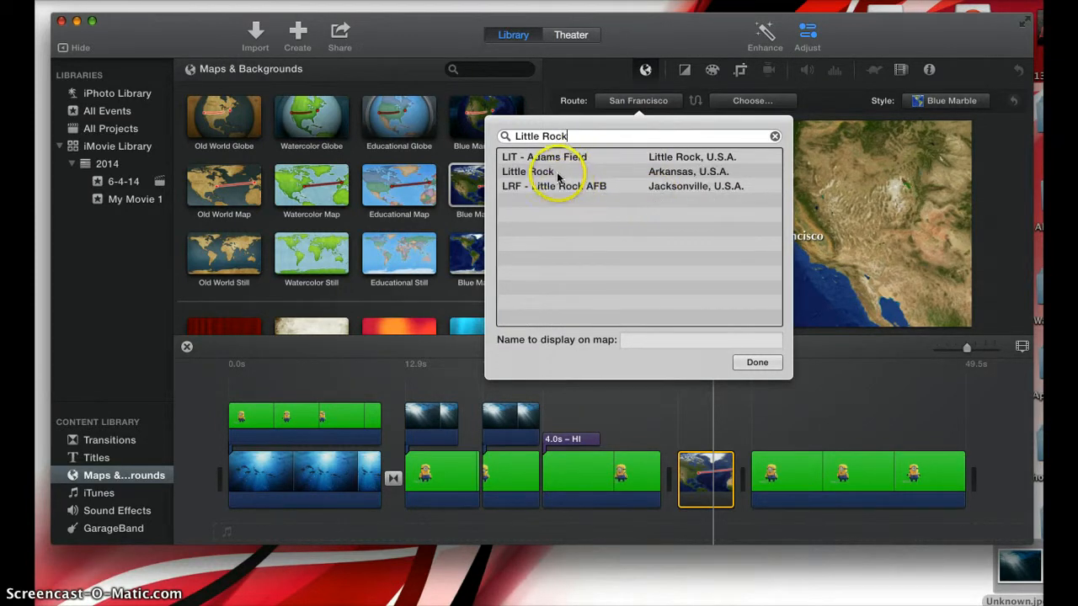
{"action": "left_click", "coordinate": [557, 175]}
{"action": "left_click", "coordinate": [757, 364]}
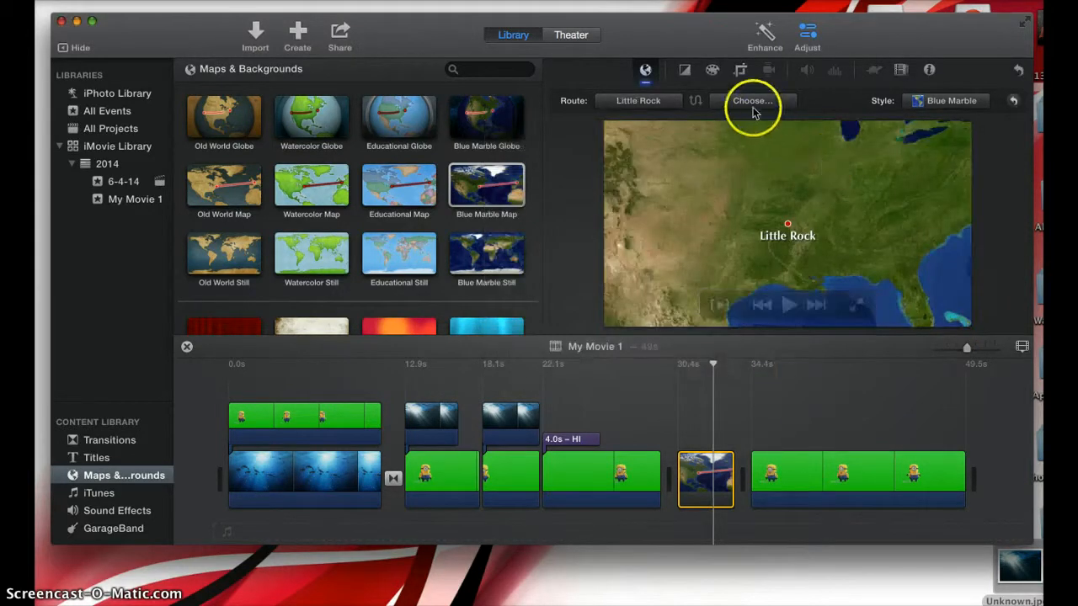
Set the map route's end location to SeaWorld San Diego, California.
{"action": "left_click", "coordinate": [754, 101]}
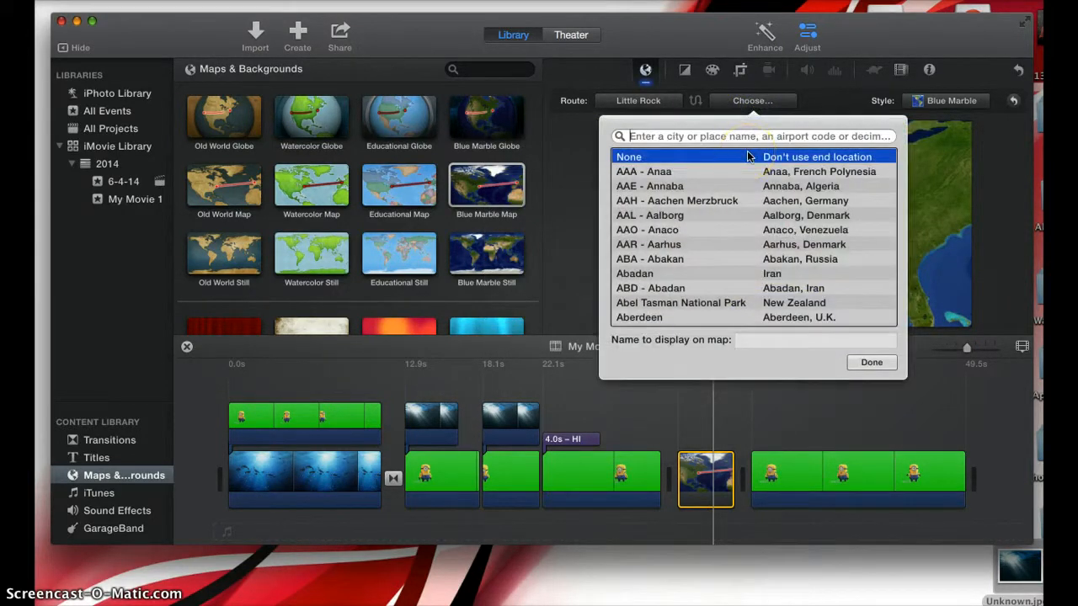
{"action": "type", "text": "san di"}
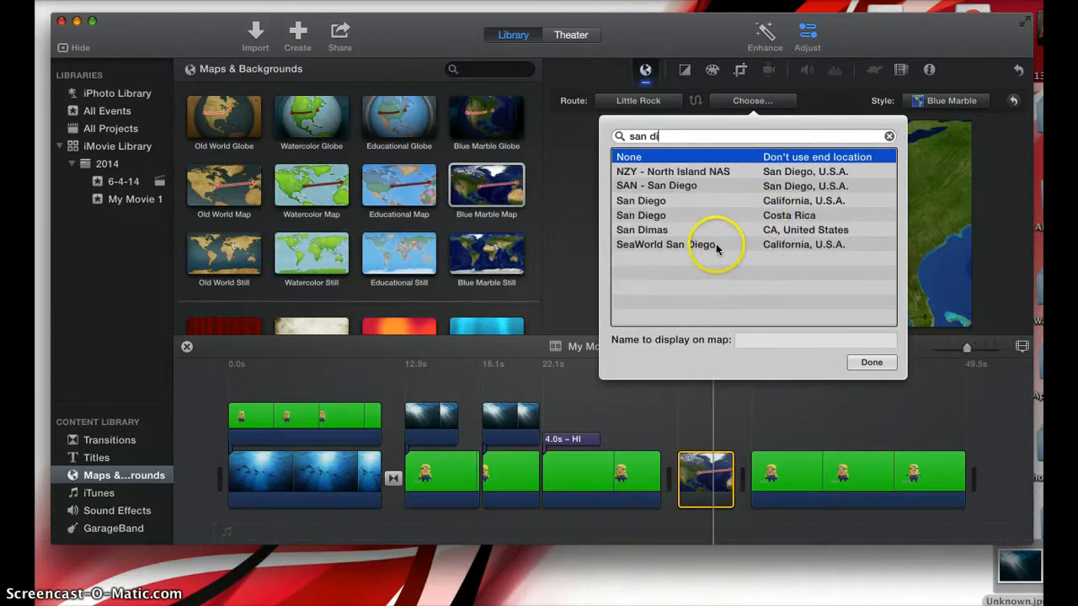
{"action": "left_click", "coordinate": [716, 246]}
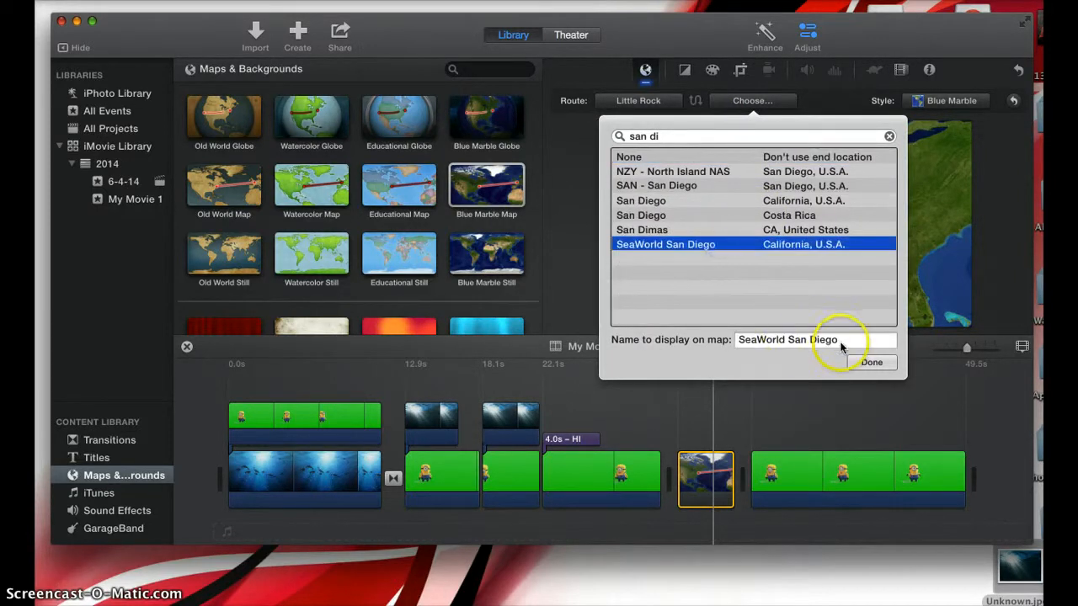
{"action": "left_click", "coordinate": [872, 363]}
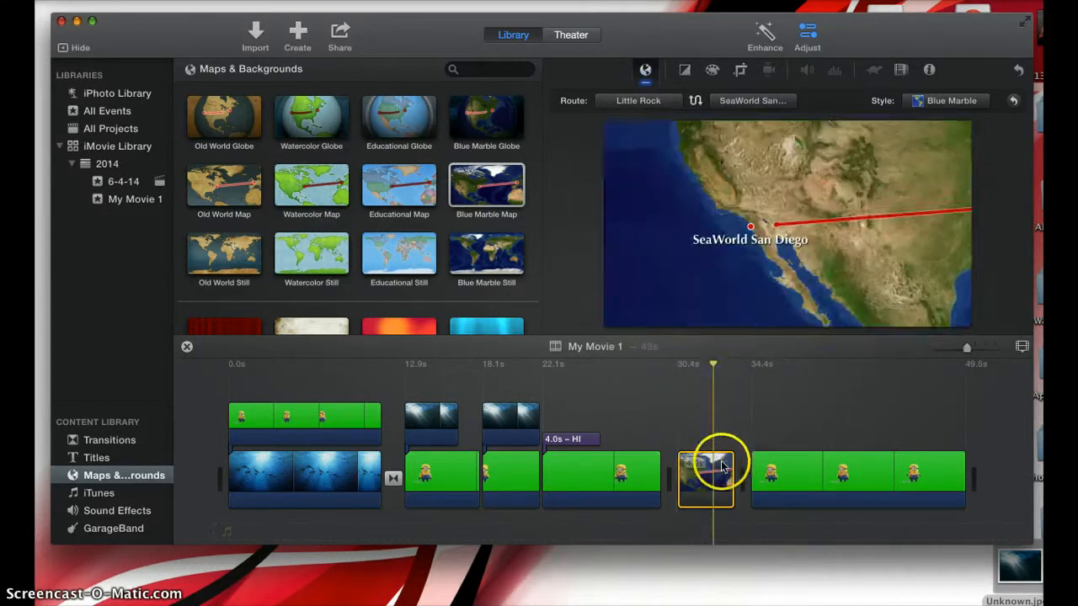
Lengthen the map clip in stages to 12.1 s, playing back the slower route animation.
{"action": "left_click_drag", "start_coordinate": [734, 473], "coordinate": [760, 472]}
{"action": "left_click", "coordinate": [674, 473]}
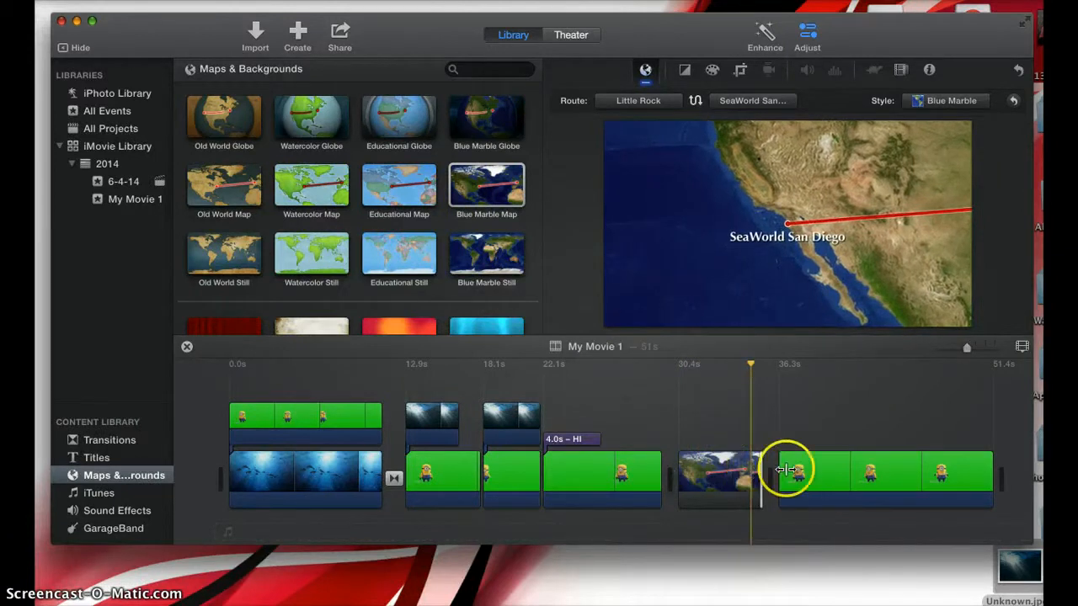
{"action": "left_click_drag", "start_coordinate": [760, 479], "coordinate": [852, 479]}
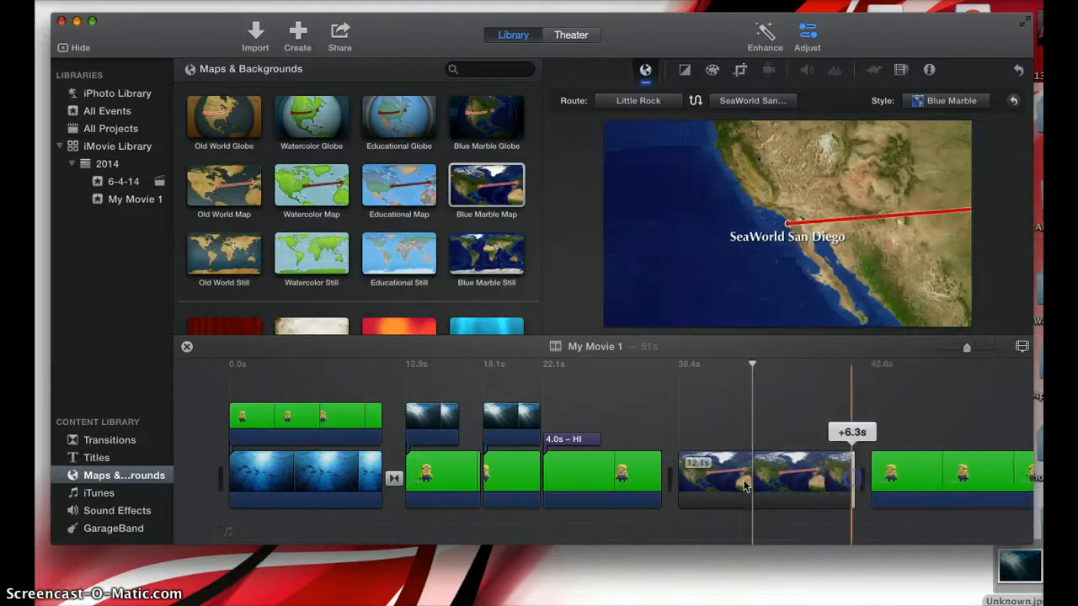
{"action": "left_click", "coordinate": [666, 481]}
{"action": "key", "text": "space"}
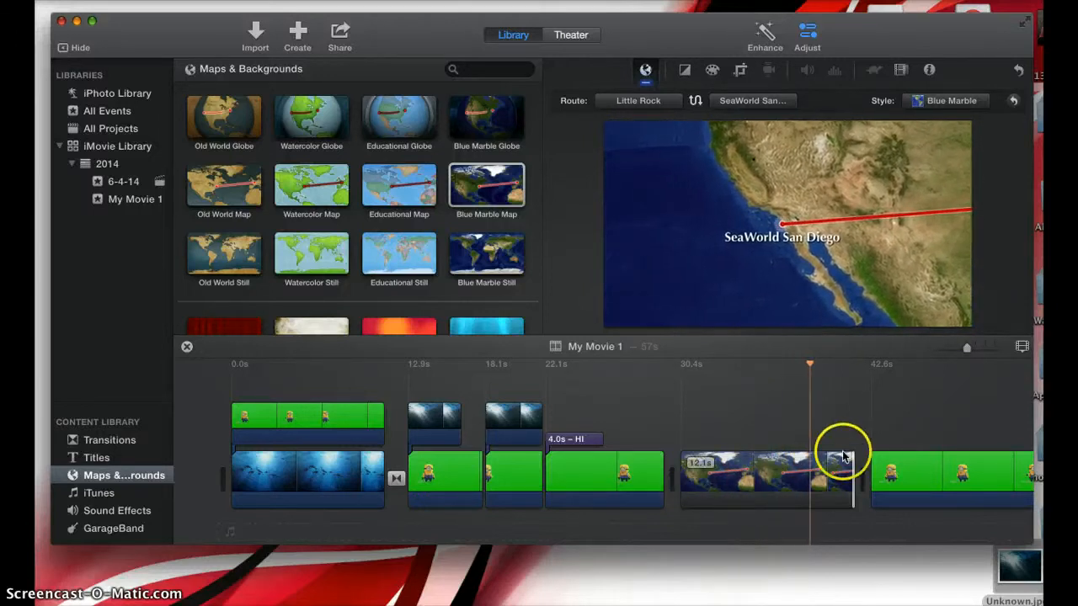
Shorten the map clip to about 2.3 s and play back the faster route animation.
{"action": "left_click_drag", "start_coordinate": [835, 478], "coordinate": [713, 478]}
{"action": "key", "text": "space"}
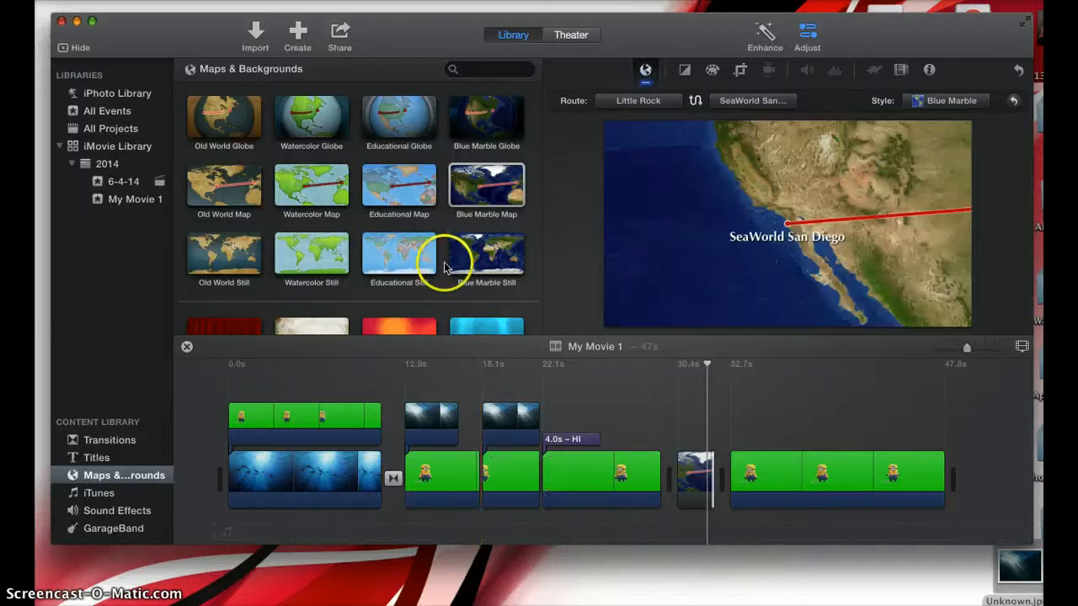
Insert the Blobs background between the map and the last minion clip, and add a title over it.
{"action": "scroll", "coordinate": [438, 262], "scroll_direction": "down", "scroll_amount": 2}
{"action": "left_click", "coordinate": [412, 292]}
{"action": "left_click_drag", "start_coordinate": [412, 291], "coordinate": [760, 459]}
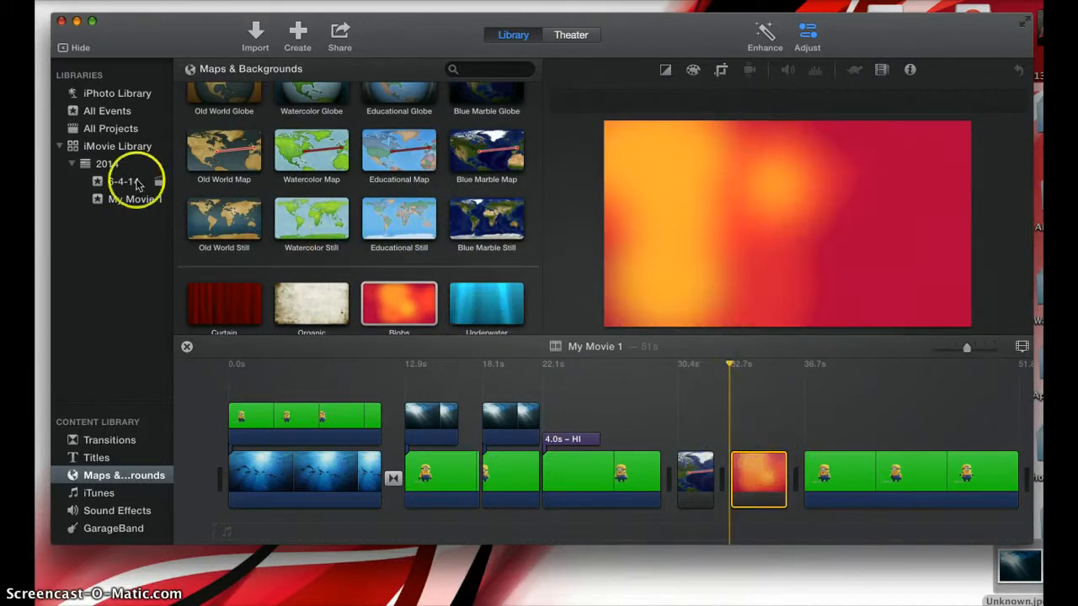
{"action": "left_click", "coordinate": [101, 457]}
{"action": "left_click_drag", "start_coordinate": [308, 204], "coordinate": [758, 387]}
{"action": "left_click", "coordinate": [830, 284]}
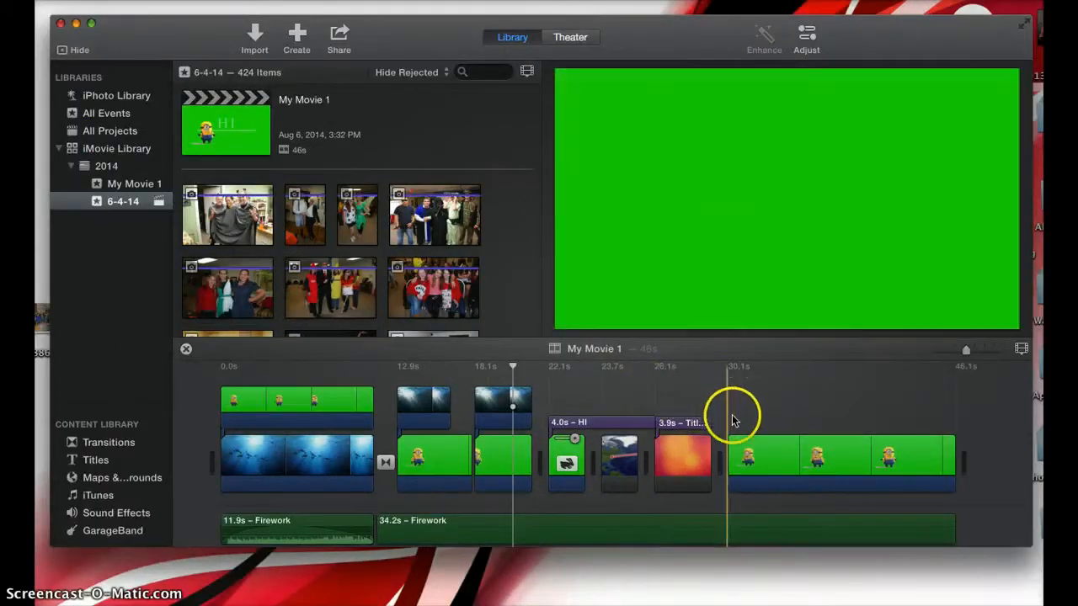
Try reversing the last minion clip and play it back from its start.
{"action": "left_click", "coordinate": [789, 444]}
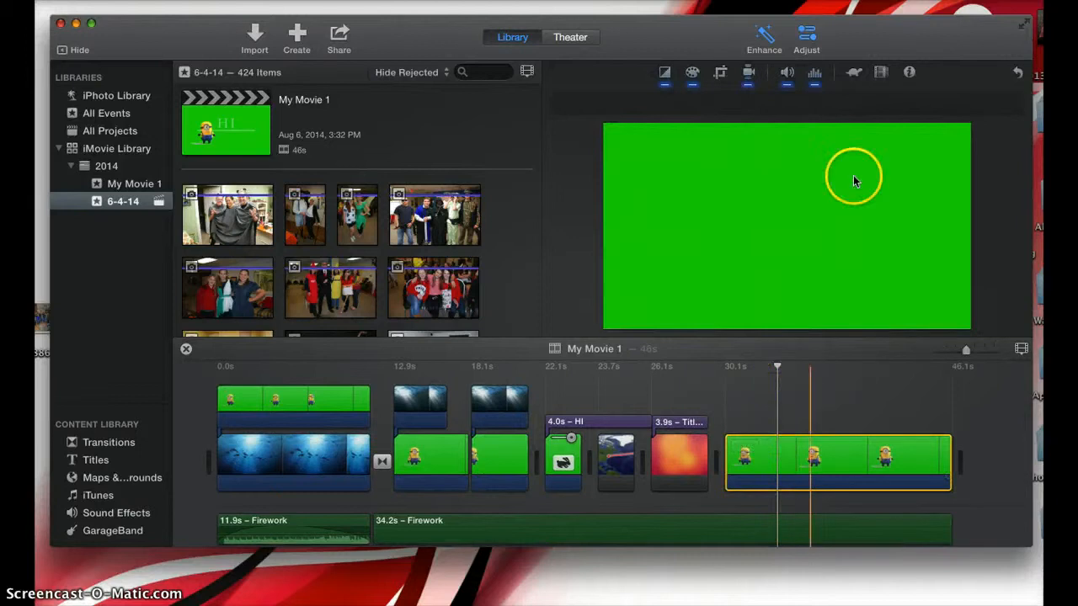
{"action": "left_click", "coordinate": [854, 75]}
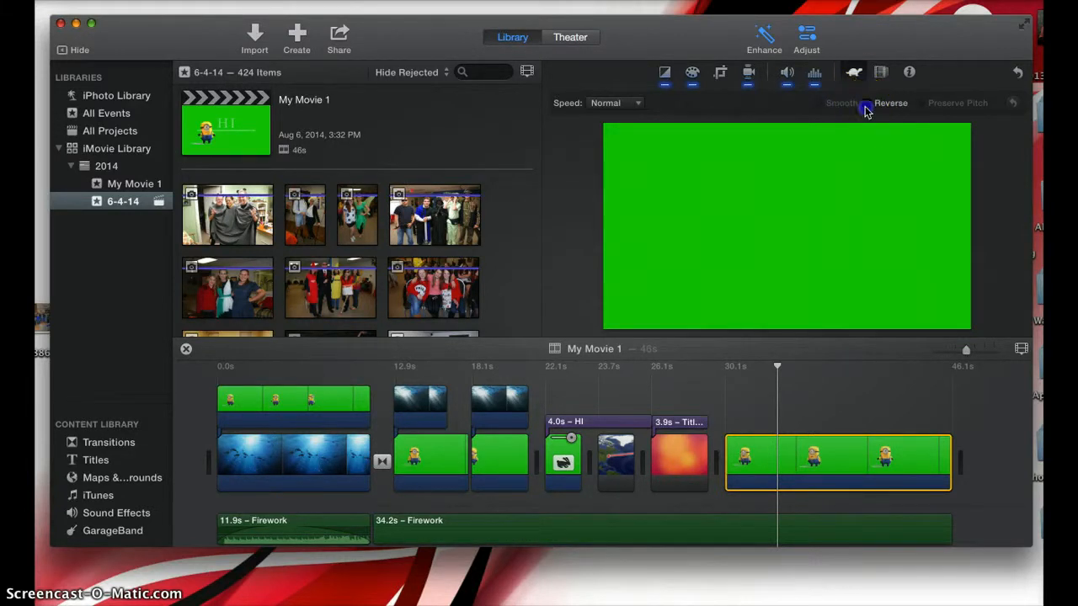
{"action": "left_click", "coordinate": [865, 105]}
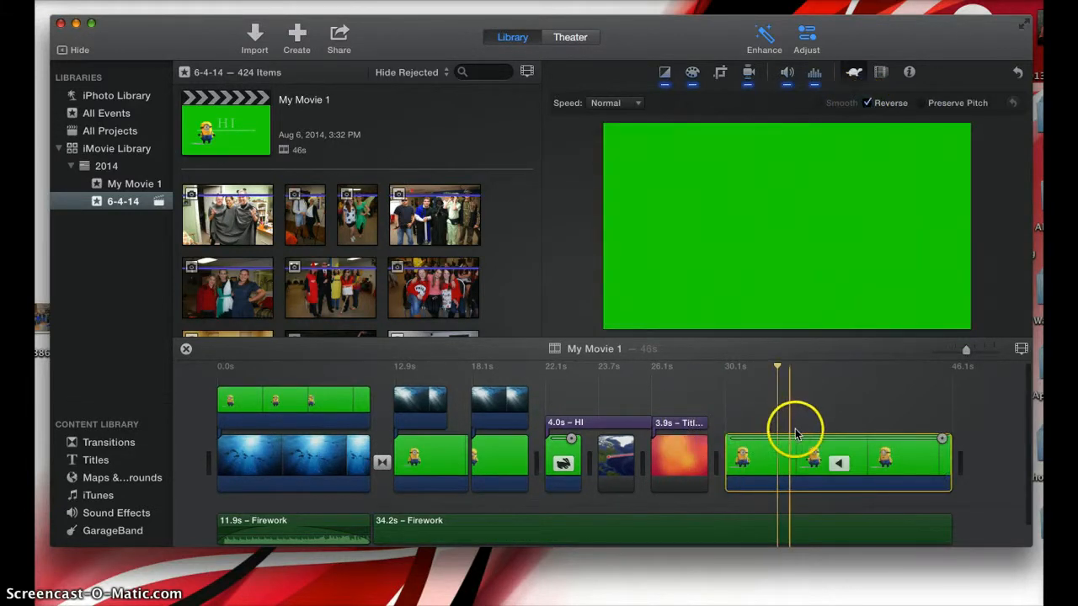
{"action": "left_click", "coordinate": [761, 440]}
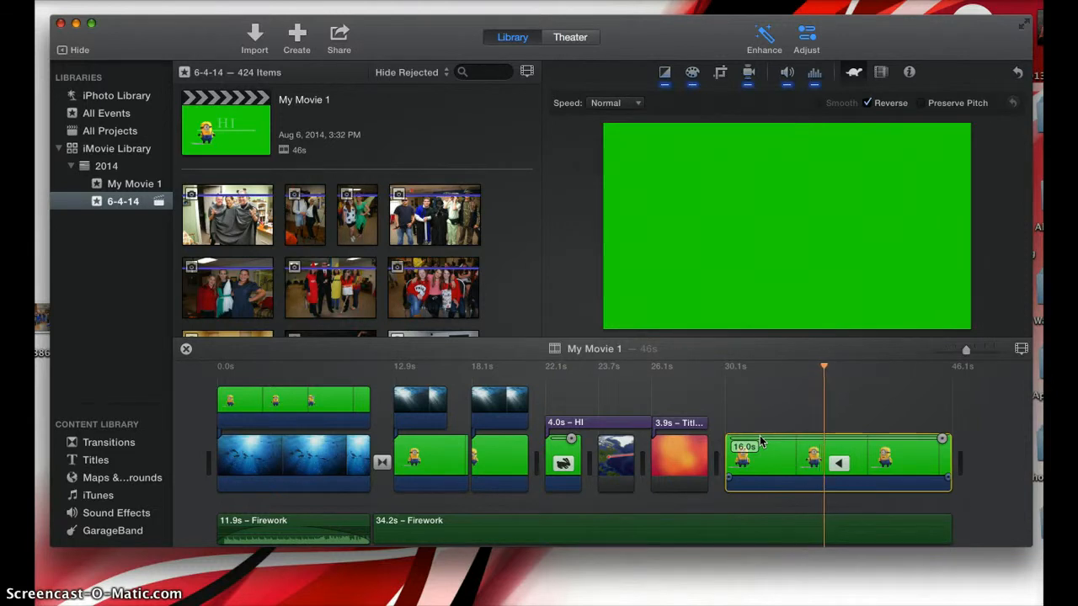
{"action": "left_click", "coordinate": [729, 421]}
{"action": "key", "text": "space"}
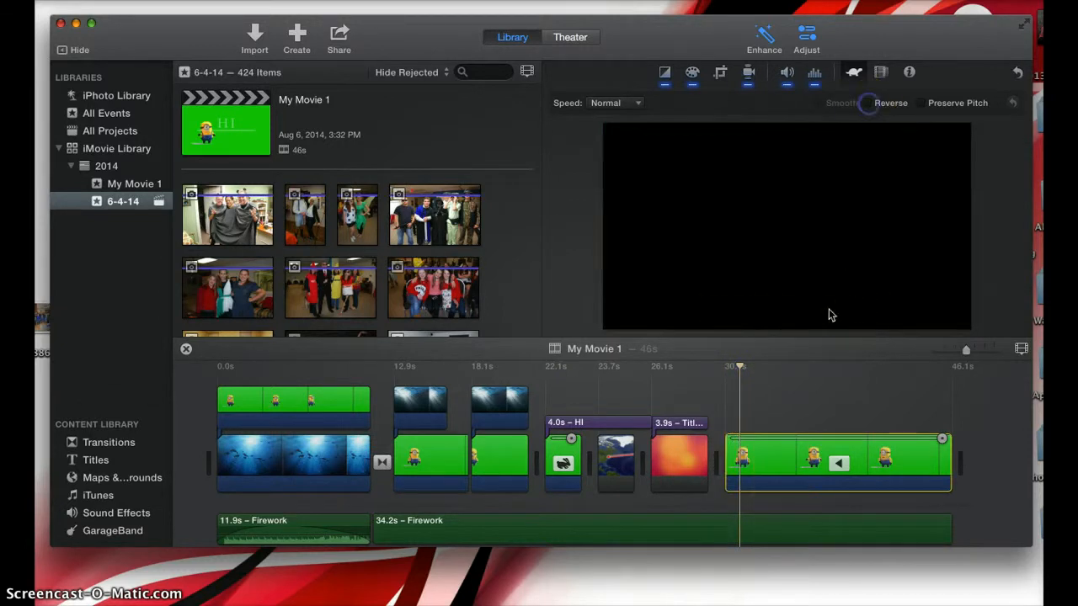
Set the last minion clip to a custom speed of 150% and play back the sped-up result.
{"action": "left_click", "coordinate": [782, 471]}
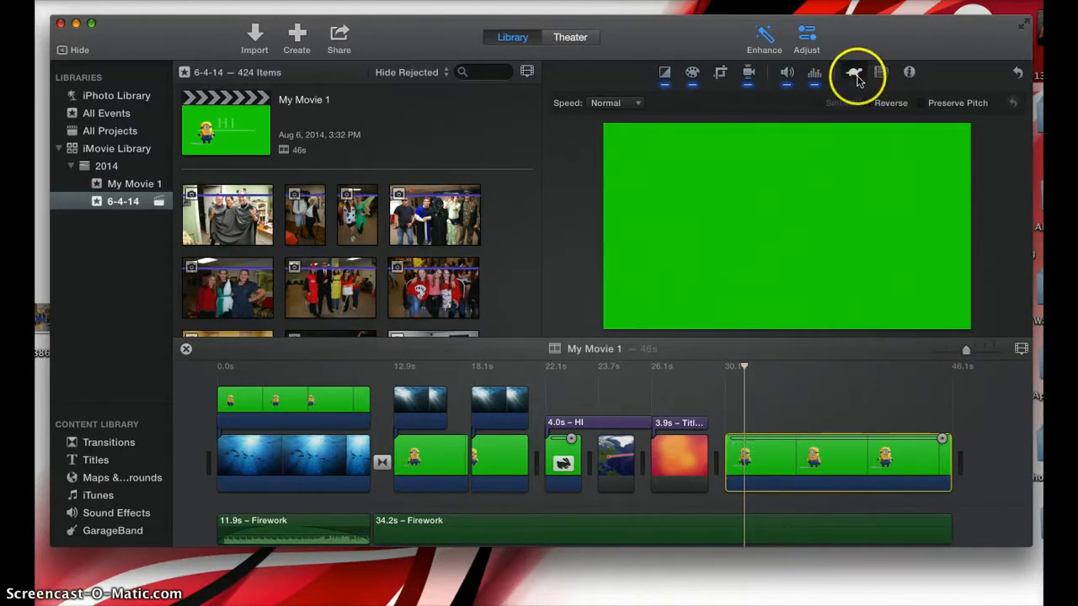
{"action": "left_click", "coordinate": [622, 104]}
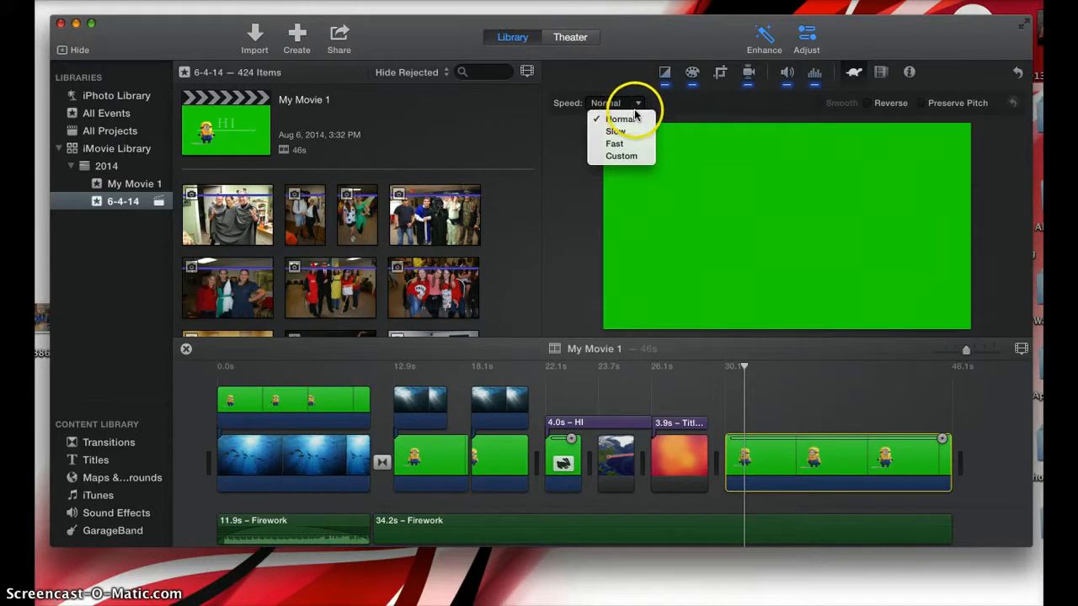
{"action": "left_click", "coordinate": [621, 156]}
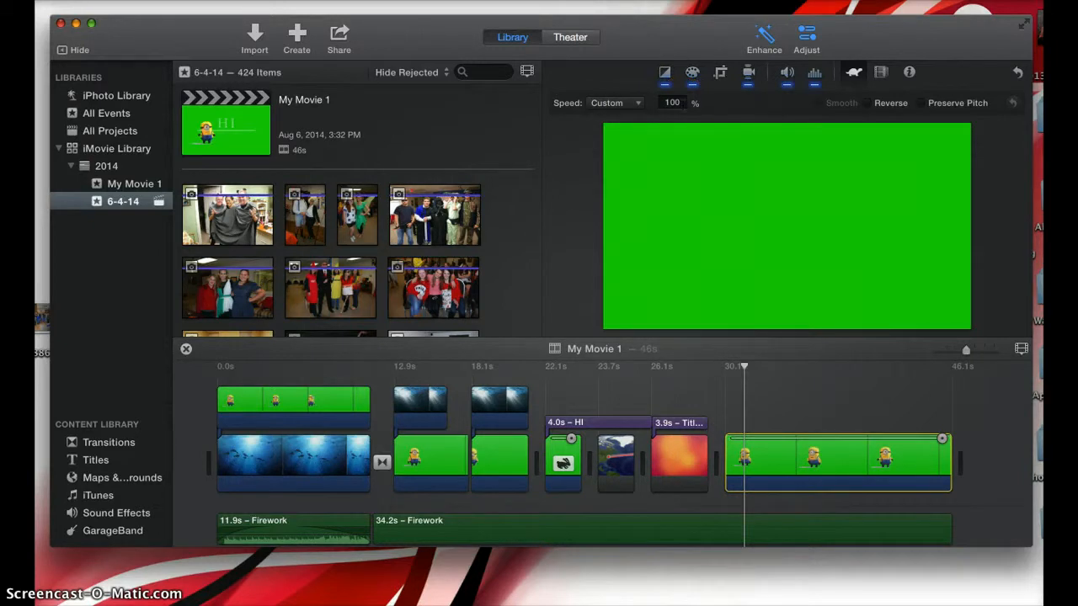
{"action": "left_click", "coordinate": [673, 102]}
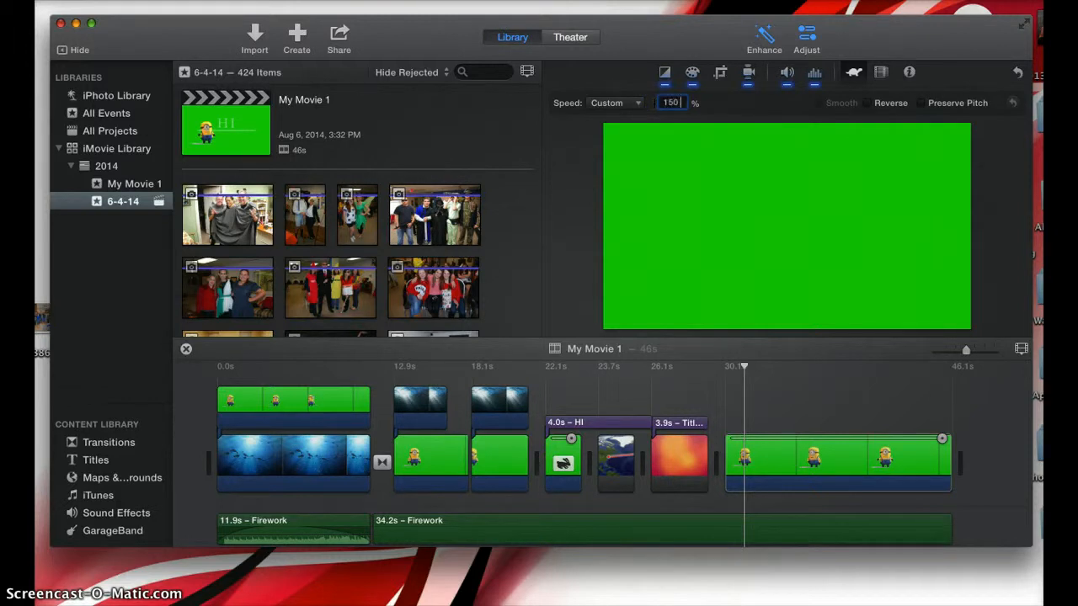
{"action": "key", "text": "Return"}
{"action": "left_click", "coordinate": [758, 438]}
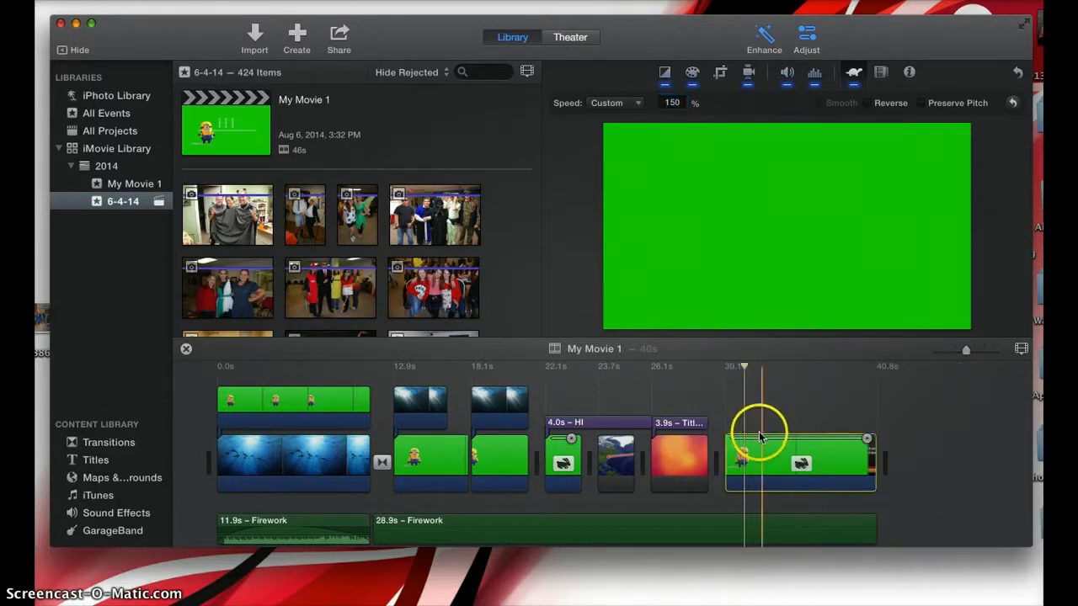
{"action": "key", "text": "space"}
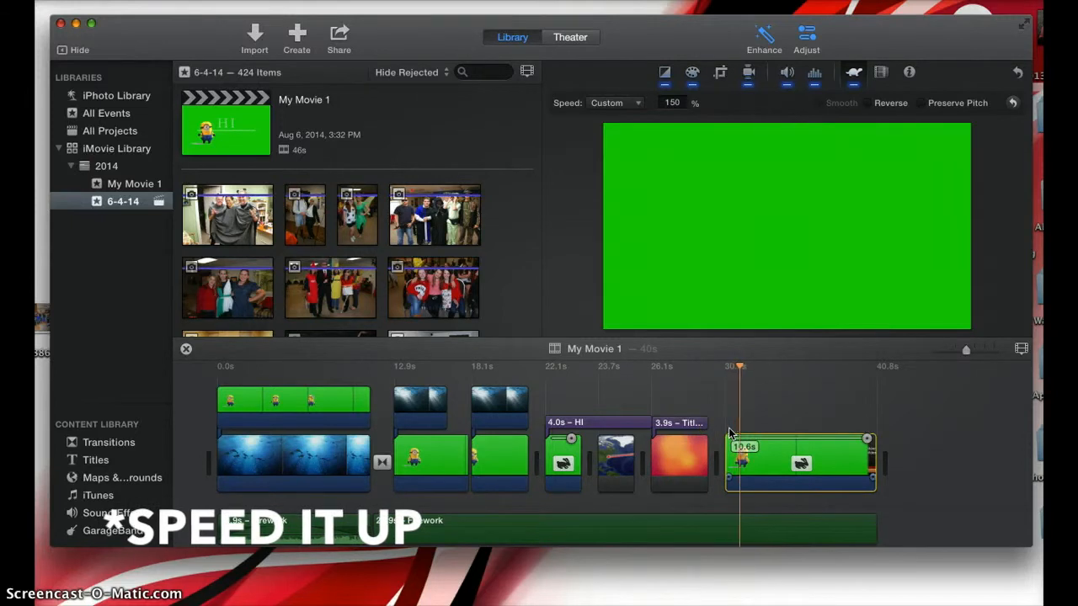
{"action": "left_click", "coordinate": [732, 433]}
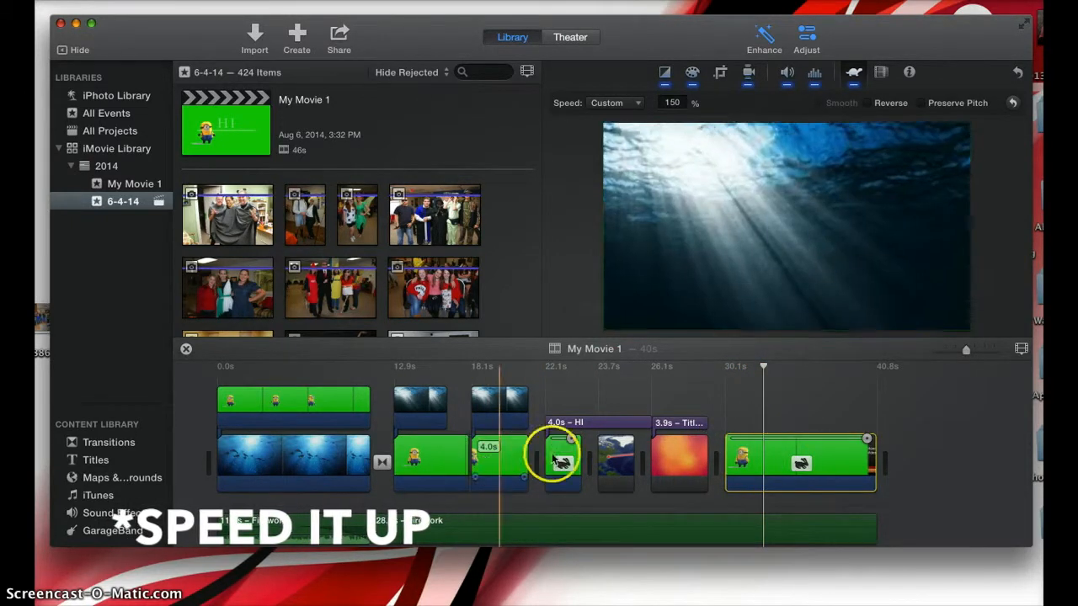
Set the short minion clip starting at 18.1 s to a custom speed of 150% and play it back.
{"action": "left_click", "coordinate": [478, 476]}
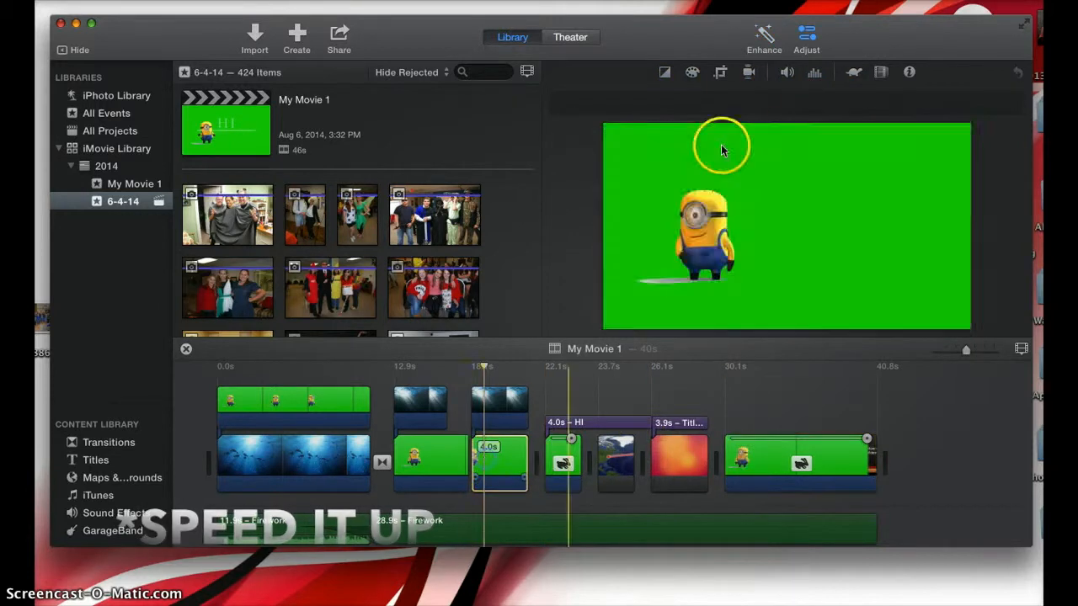
{"action": "left_click", "coordinate": [853, 72]}
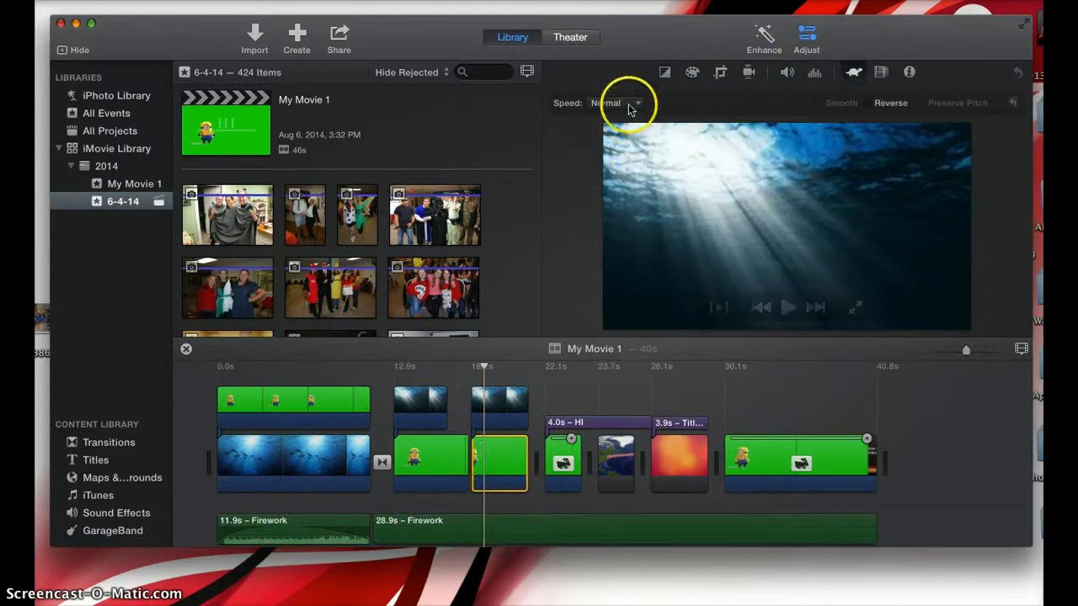
{"action": "left_click", "coordinate": [631, 102]}
{"action": "left_click", "coordinate": [622, 157]}
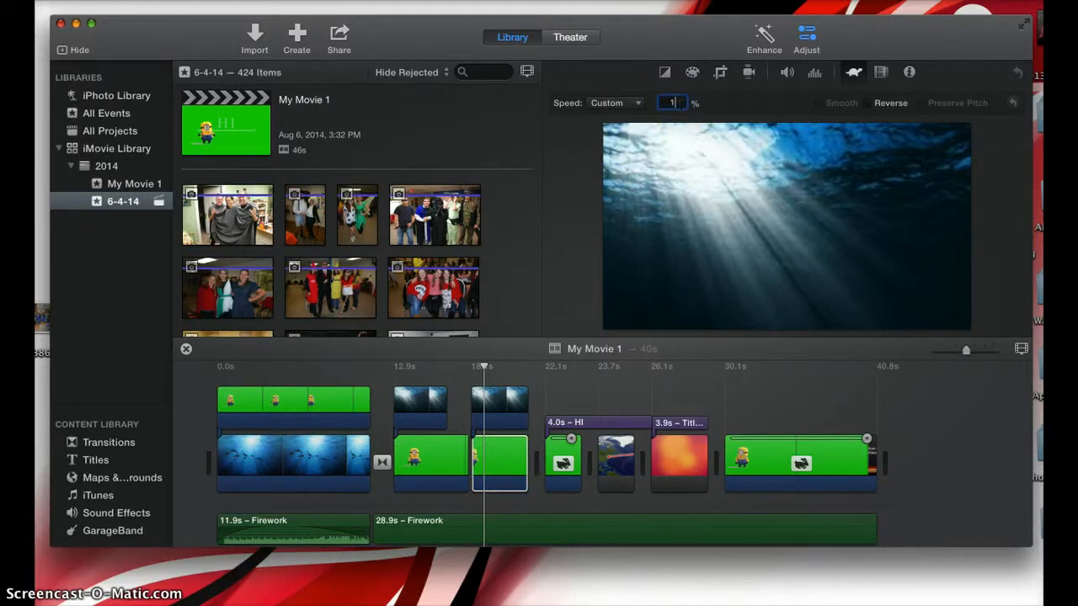
{"action": "key", "text": "Return"}
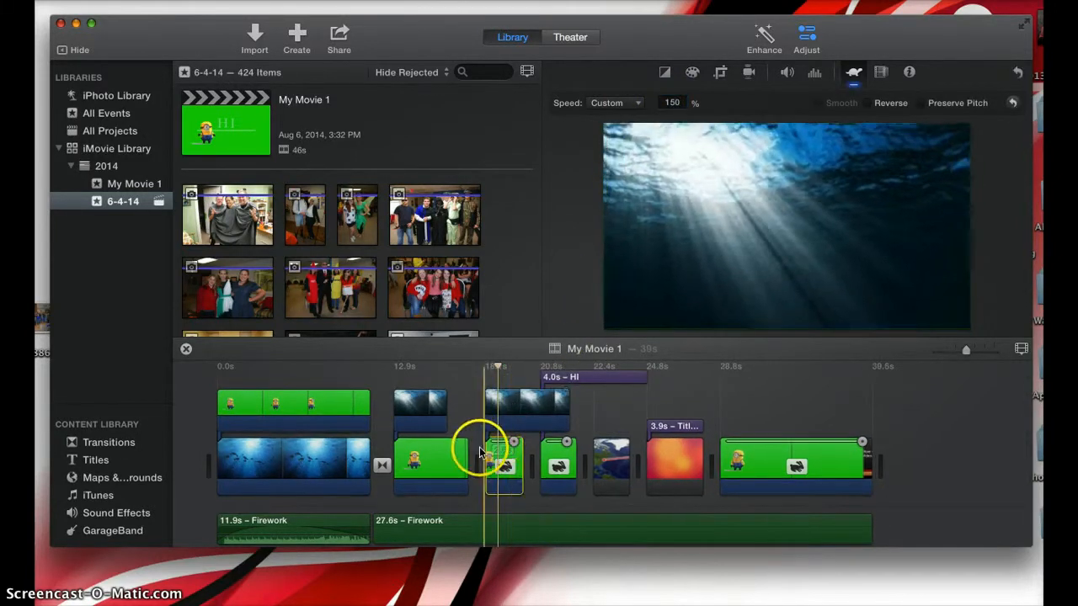
{"action": "key", "text": "space"}
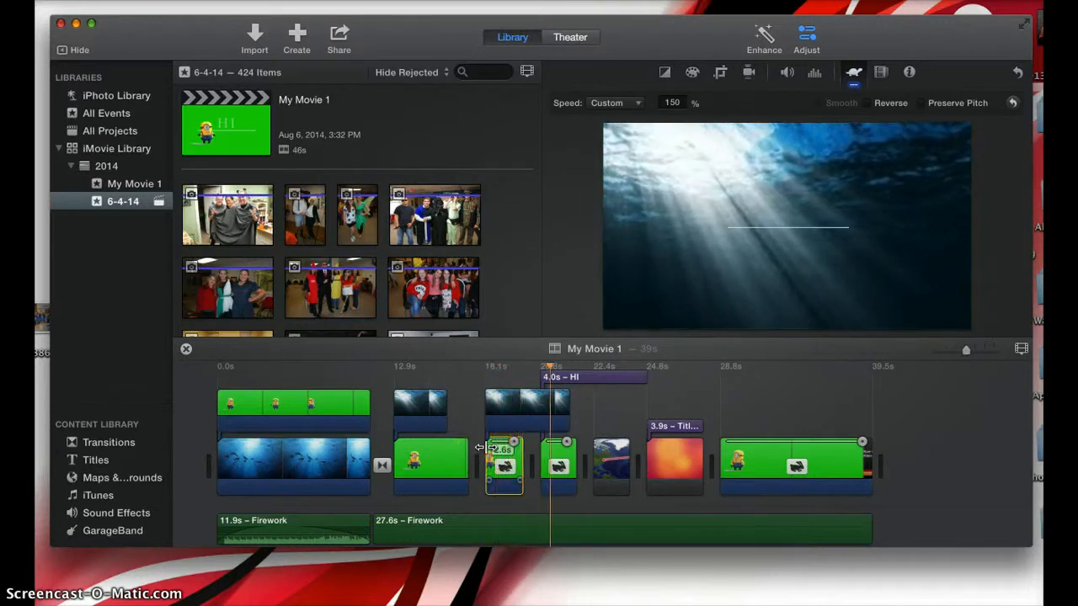
{"action": "key", "text": "space"}
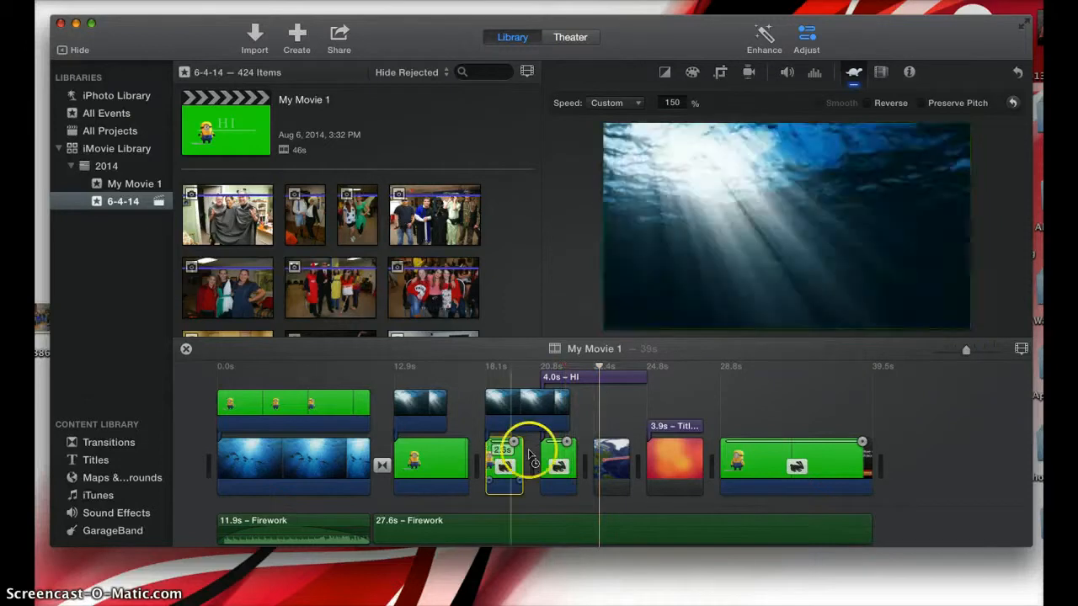
Change the last minion clip's speed to Slow at 50%.
{"action": "left_click", "coordinate": [769, 459]}
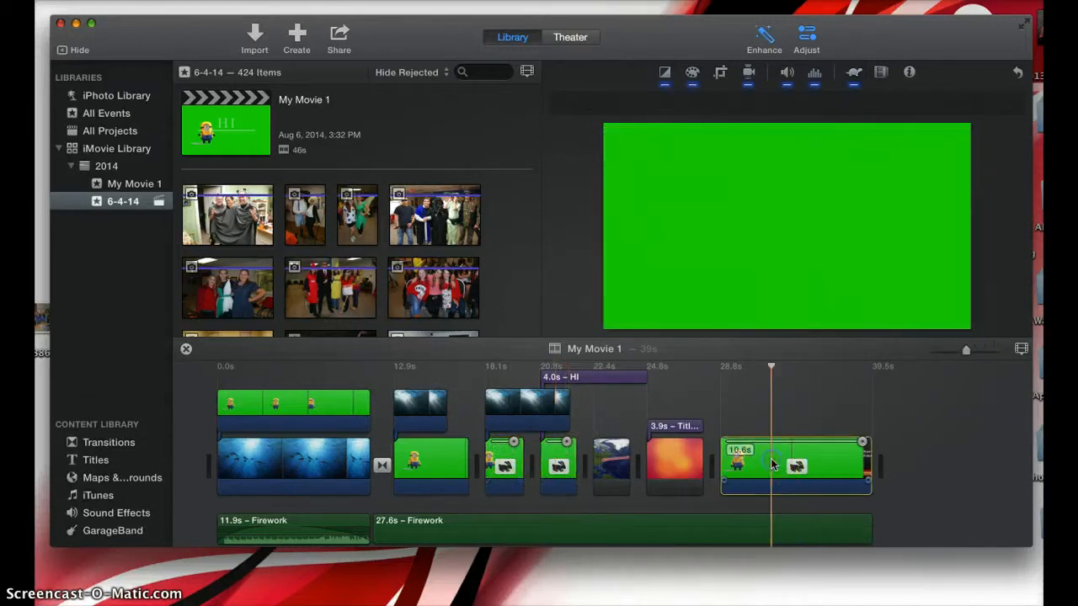
{"action": "left_click", "coordinate": [718, 413]}
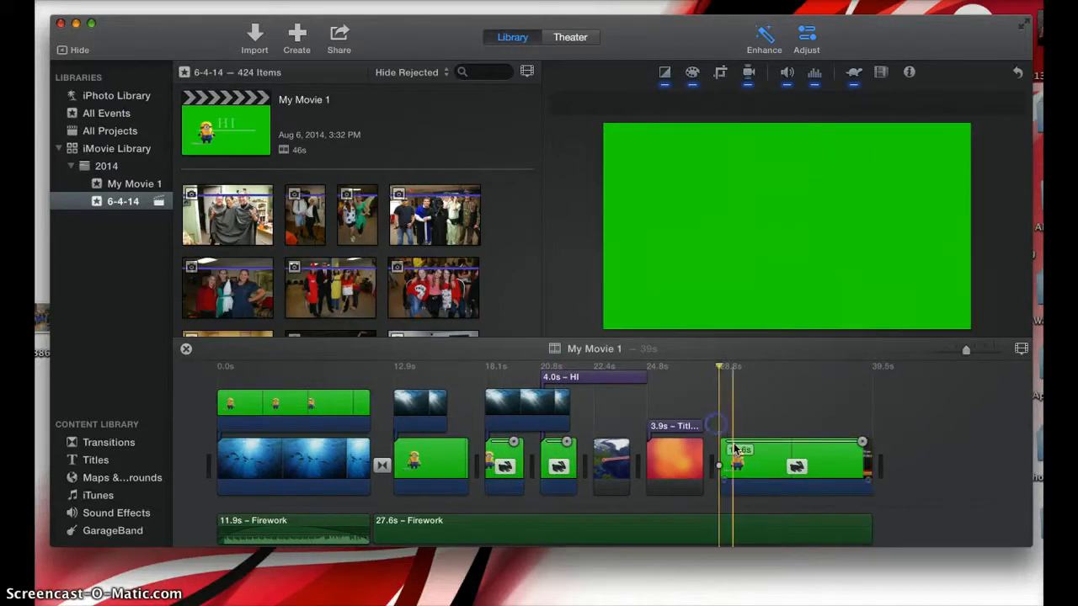
{"action": "left_click", "coordinate": [762, 431]}
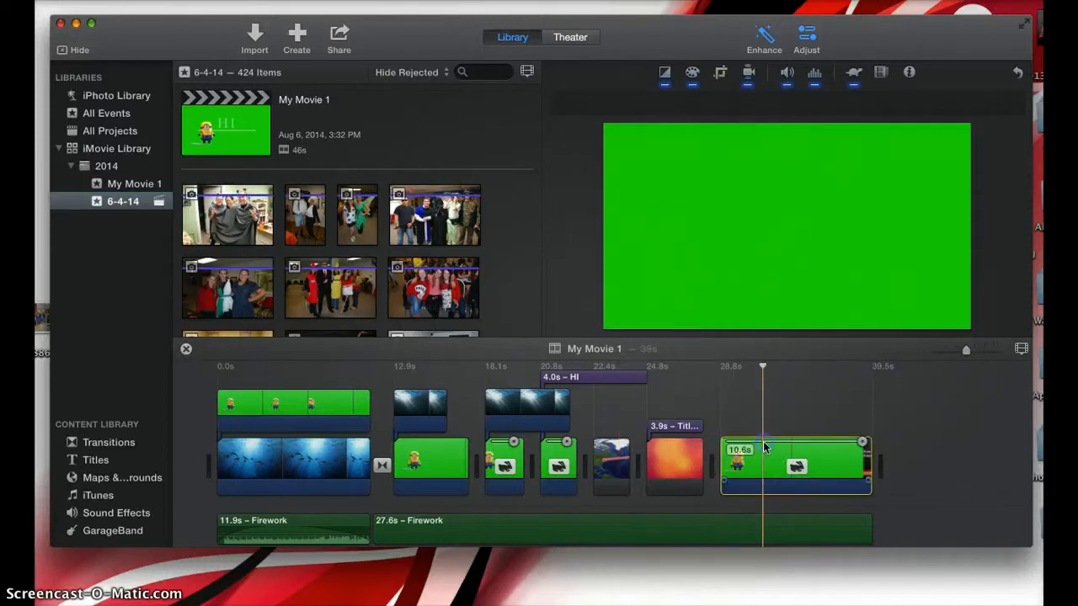
{"action": "left_click", "coordinate": [830, 474]}
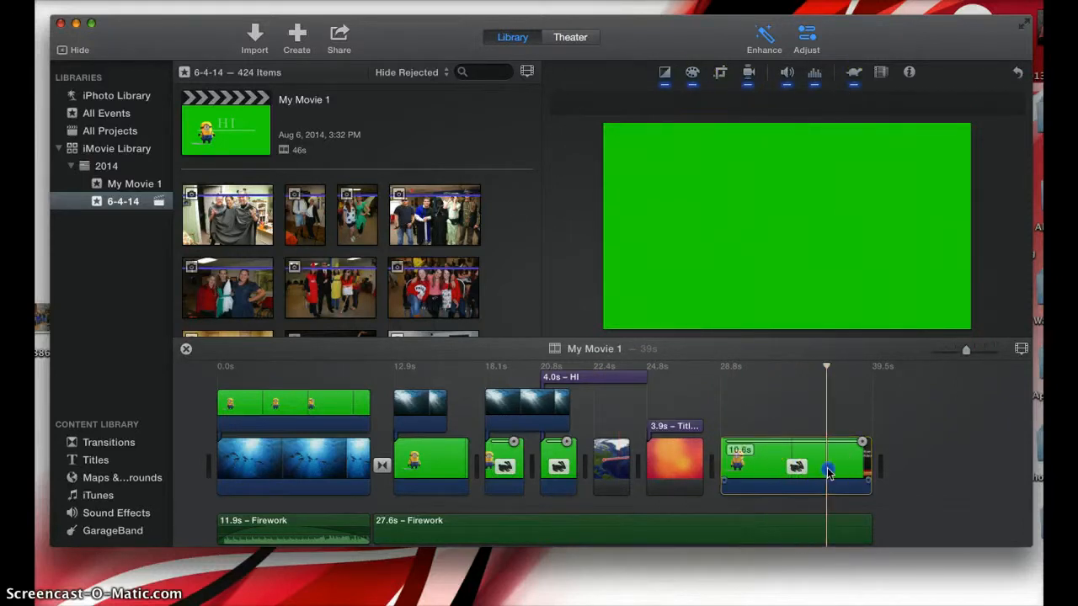
{"action": "left_click", "coordinate": [853, 72]}
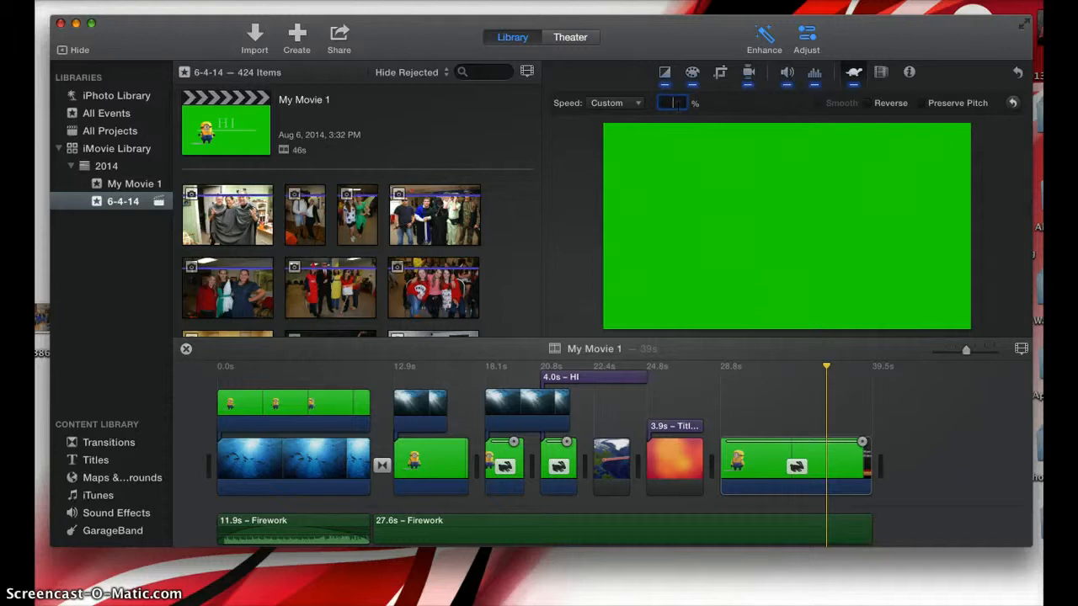
{"action": "key", "text": "Return"}
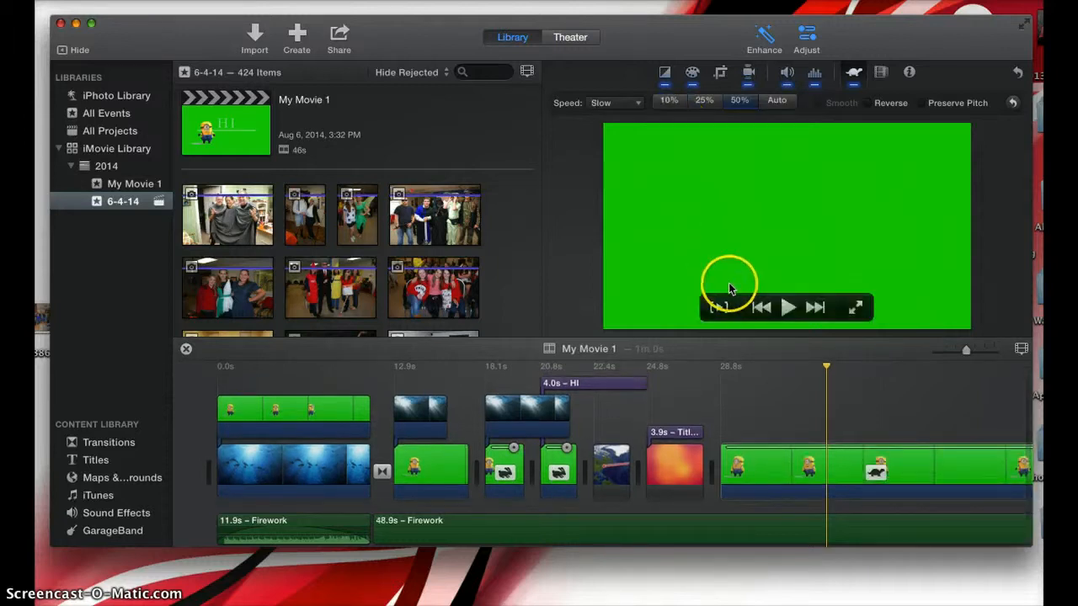
Try the 25%, 50% and Auto presets for the last minion clip's slow speed.
{"action": "left_click", "coordinate": [702, 102]}
{"action": "left_click", "coordinate": [749, 107]}
{"action": "left_click", "coordinate": [780, 103]}
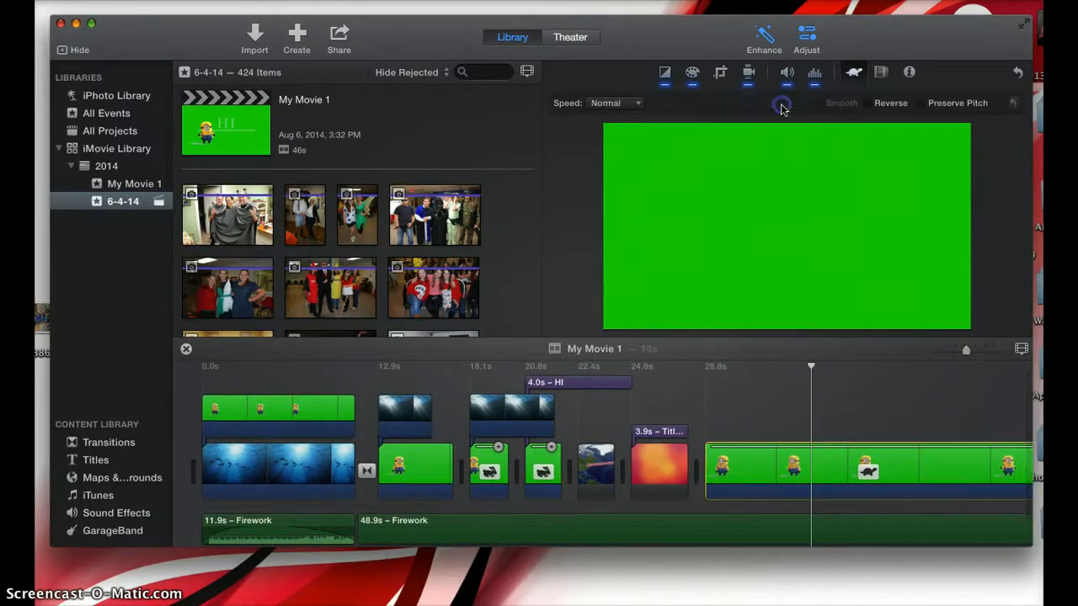
Set the last minion clip to a custom speed of 99%.
{"action": "left_click", "coordinate": [776, 474]}
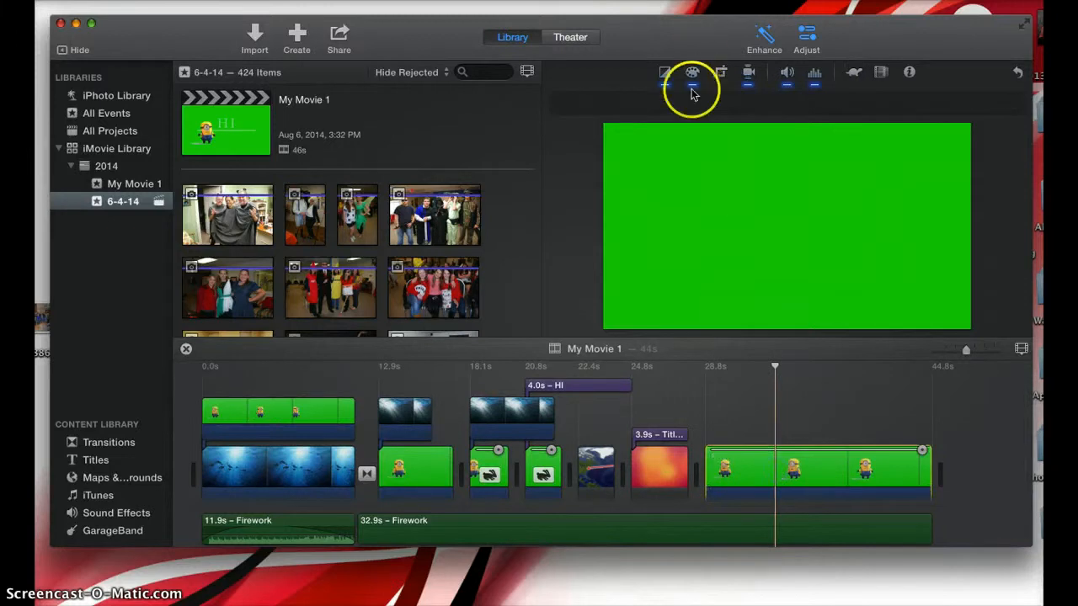
{"action": "left_click", "coordinate": [853, 72]}
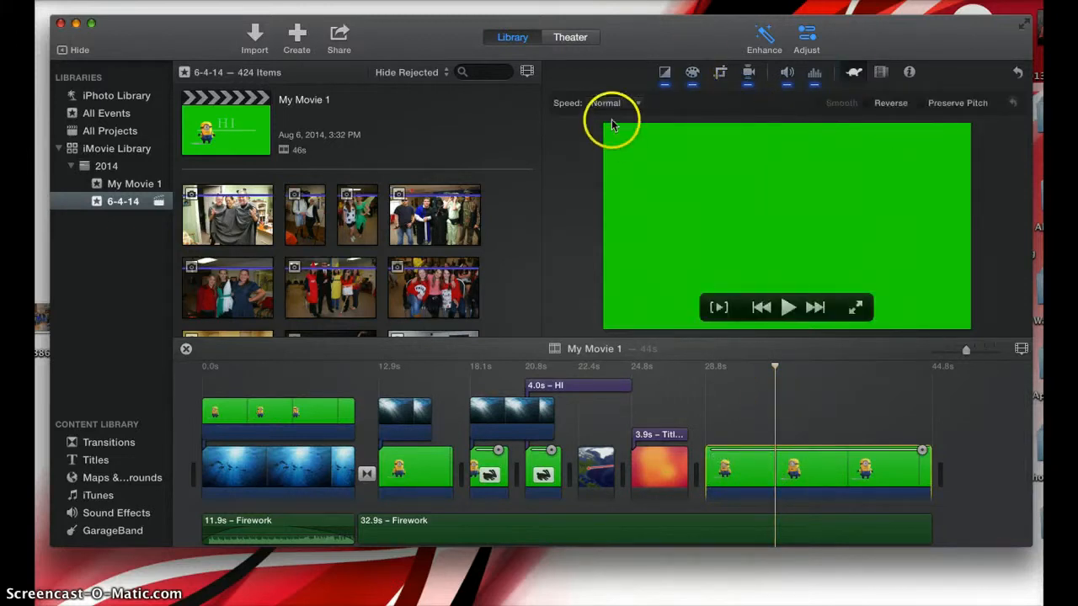
{"action": "left_click", "coordinate": [613, 103]}
{"action": "left_click", "coordinate": [621, 157]}
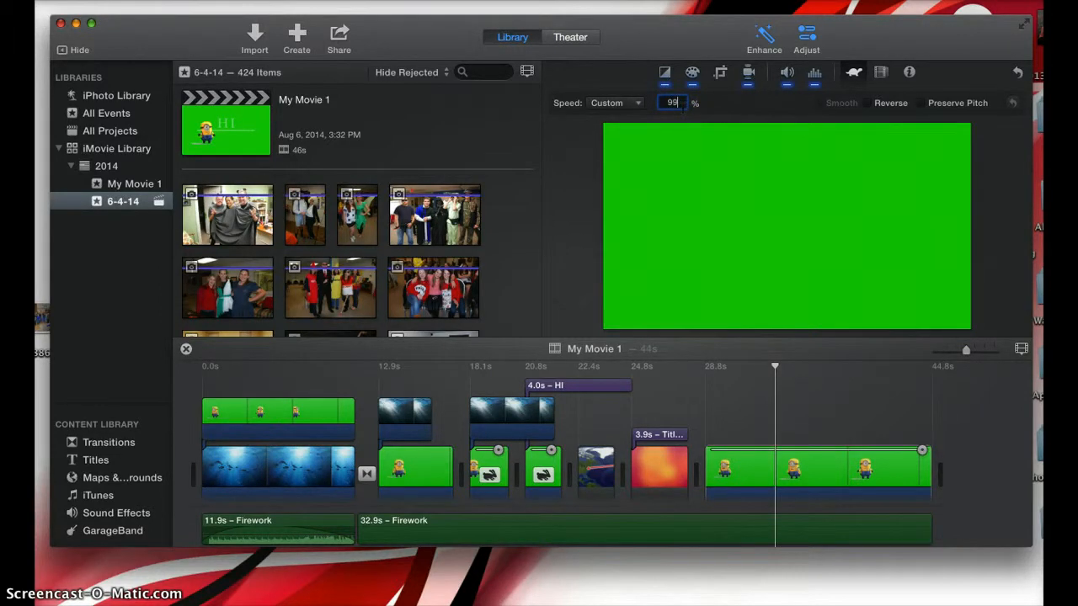
{"action": "key", "text": "Return"}
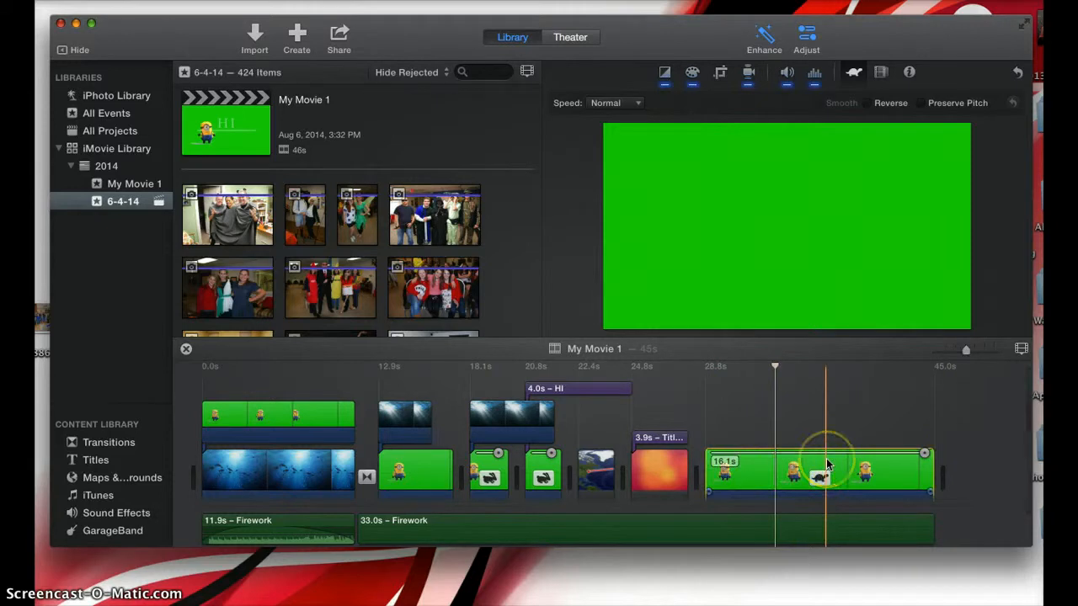
Open the video effect choices for the sped-up minion clip beneath the HI title.
{"action": "left_click", "coordinate": [640, 400]}
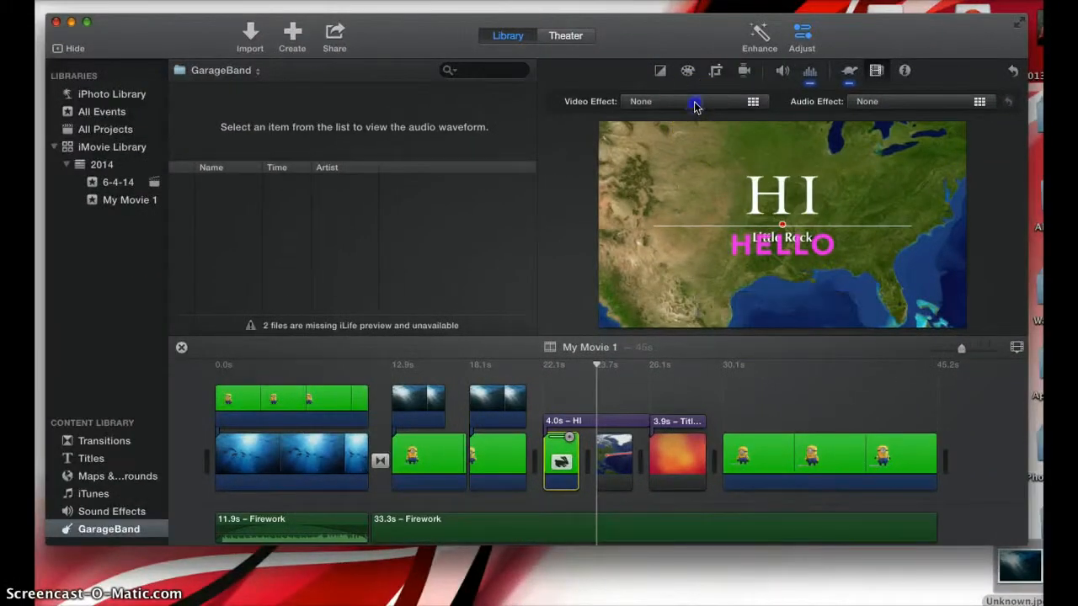
{"action": "left_click", "coordinate": [697, 102]}
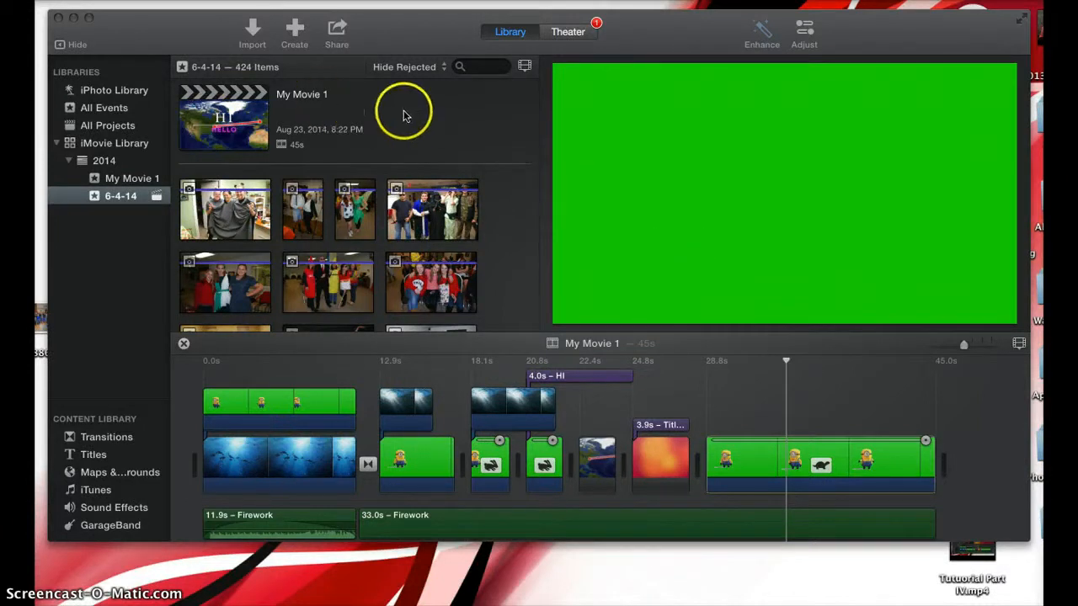
Try sharing My Movie 1 to YouTube at HD 720p (1280 x 720), continue as far as the terms of service, and cancel without publishing.
{"action": "left_click", "coordinate": [345, 41]}
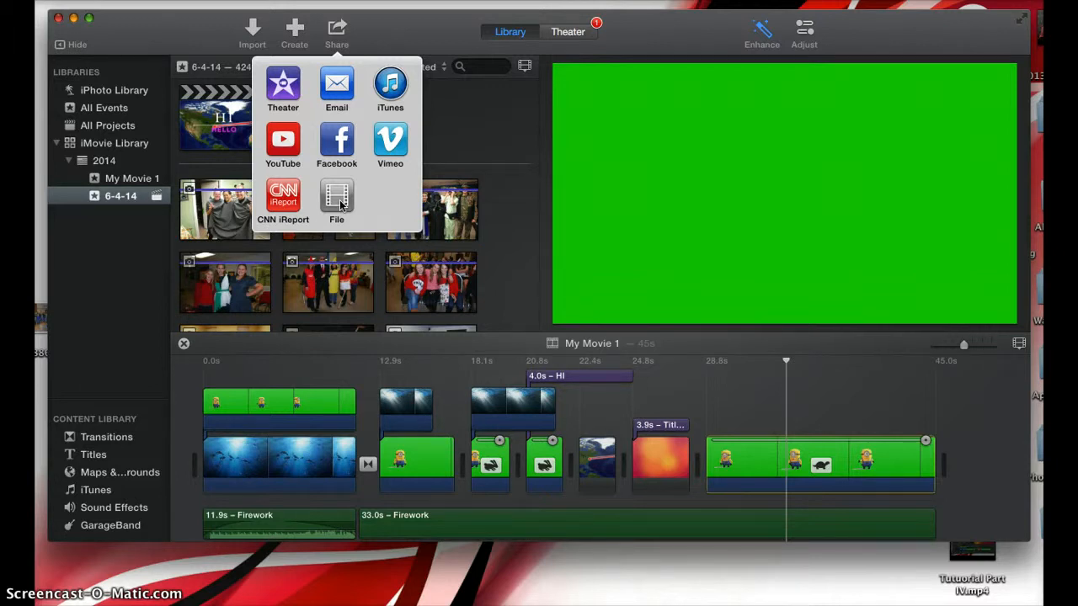
{"action": "left_click", "coordinate": [288, 158]}
{"action": "left_click", "coordinate": [671, 208]}
{"action": "left_click", "coordinate": [671, 210]}
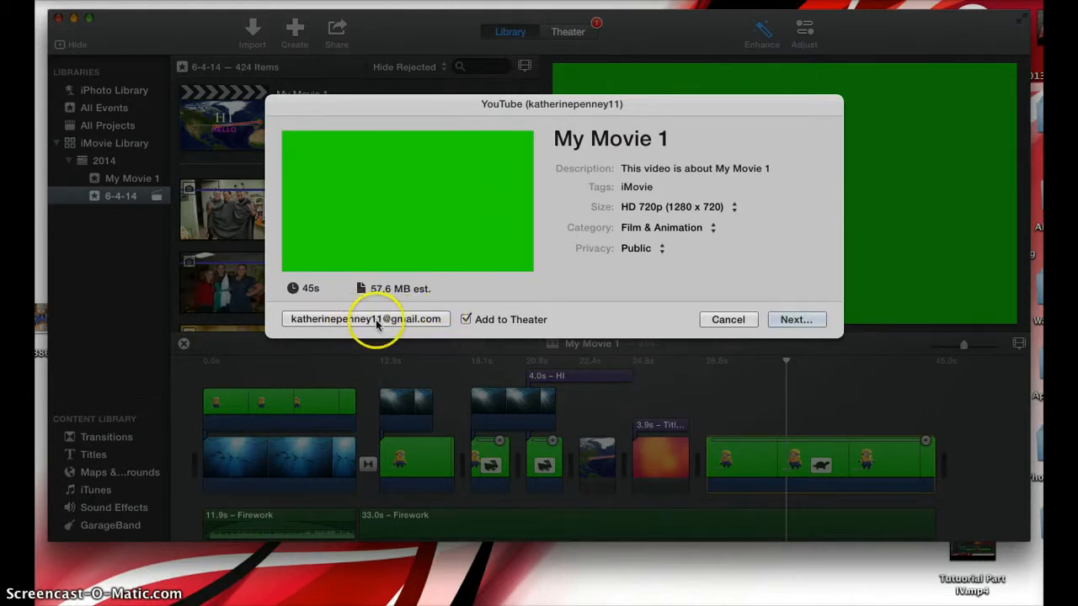
{"action": "left_click", "coordinate": [783, 321]}
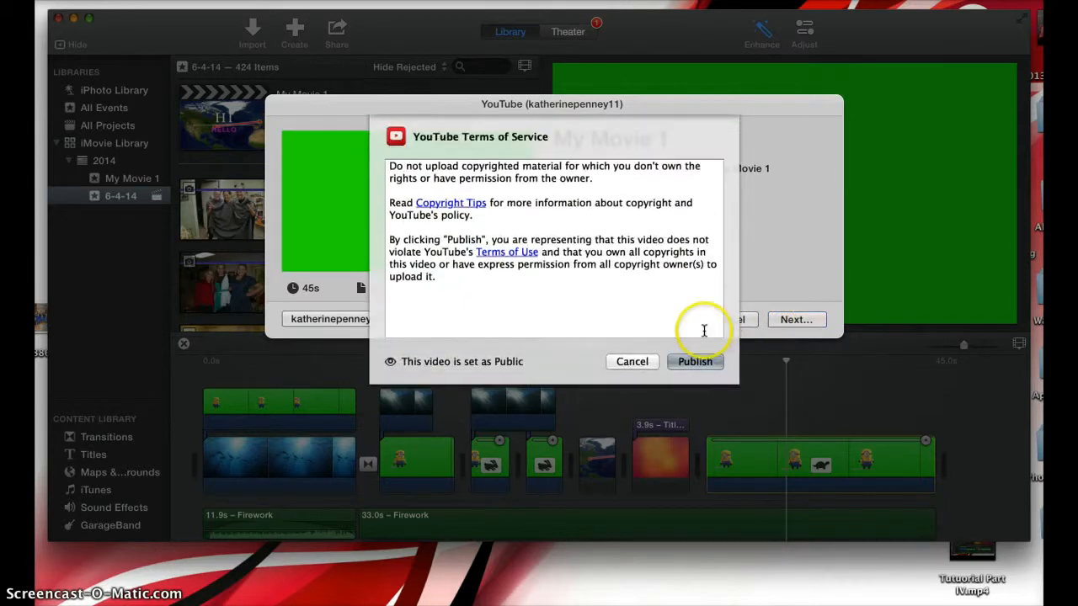
{"action": "left_click", "coordinate": [640, 362]}
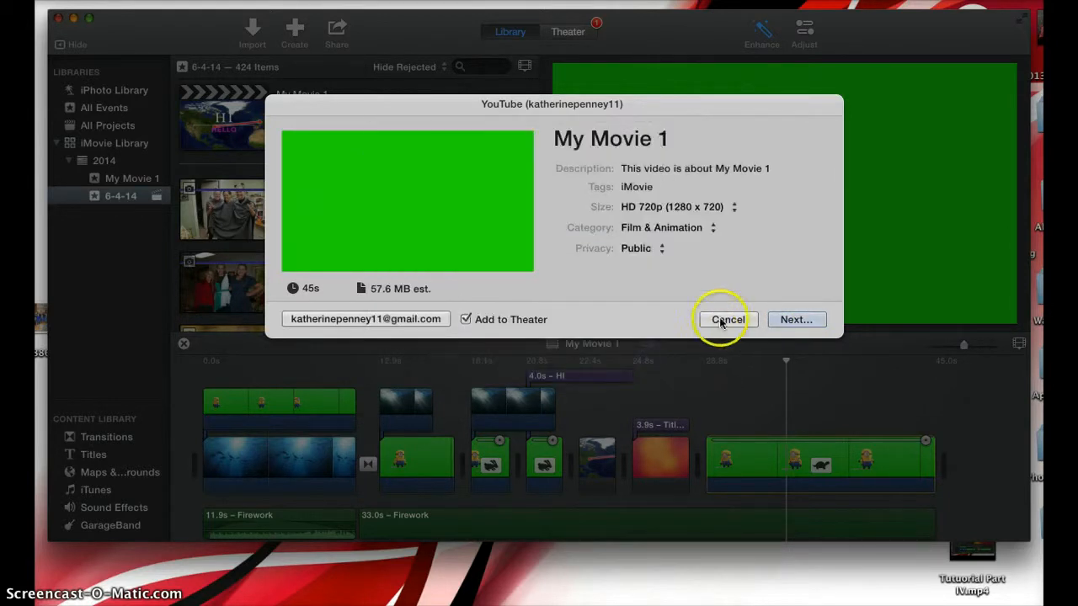
{"action": "left_click", "coordinate": [723, 320]}
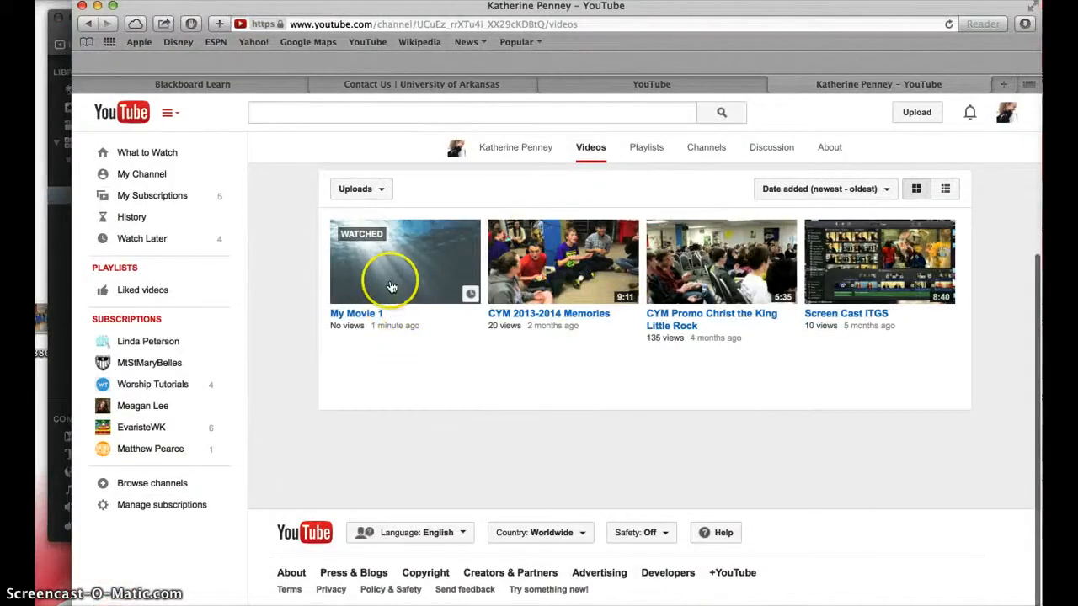
Open the uploaded My Movie 1 video on the YouTube channel page and pause its playback.
{"action": "left_click", "coordinate": [391, 287]}
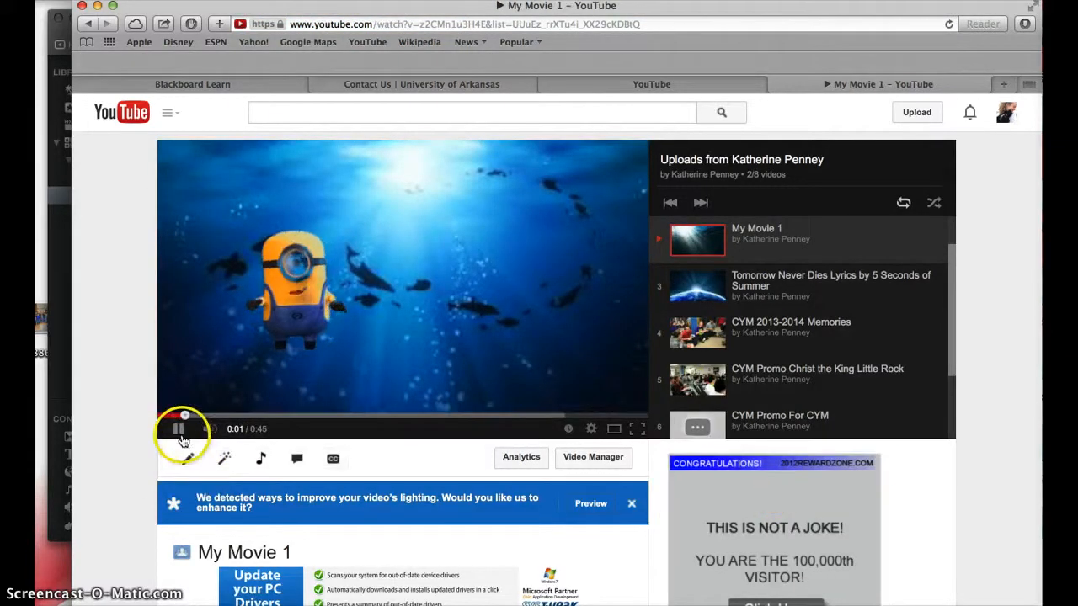
{"action": "left_click", "coordinate": [179, 430]}
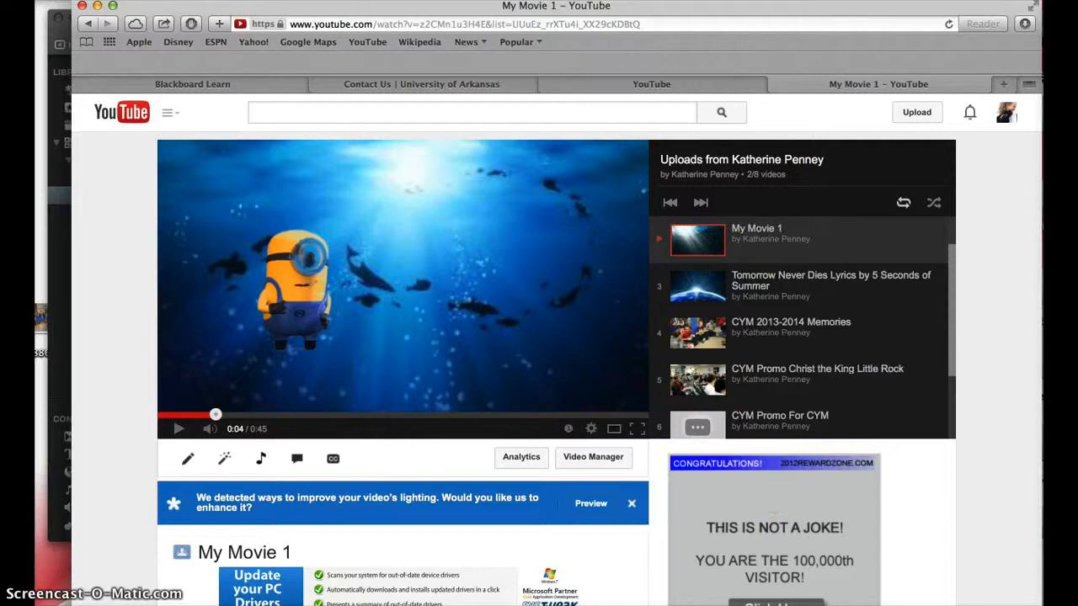
Open My Movie 1 in the online downloader by adding "ss" before "youtube.com" in the video's address, and expand the additional download formats.
{"action": "left_click", "coordinate": [303, 25]}
{"action": "left_click", "coordinate": [313, 21]}
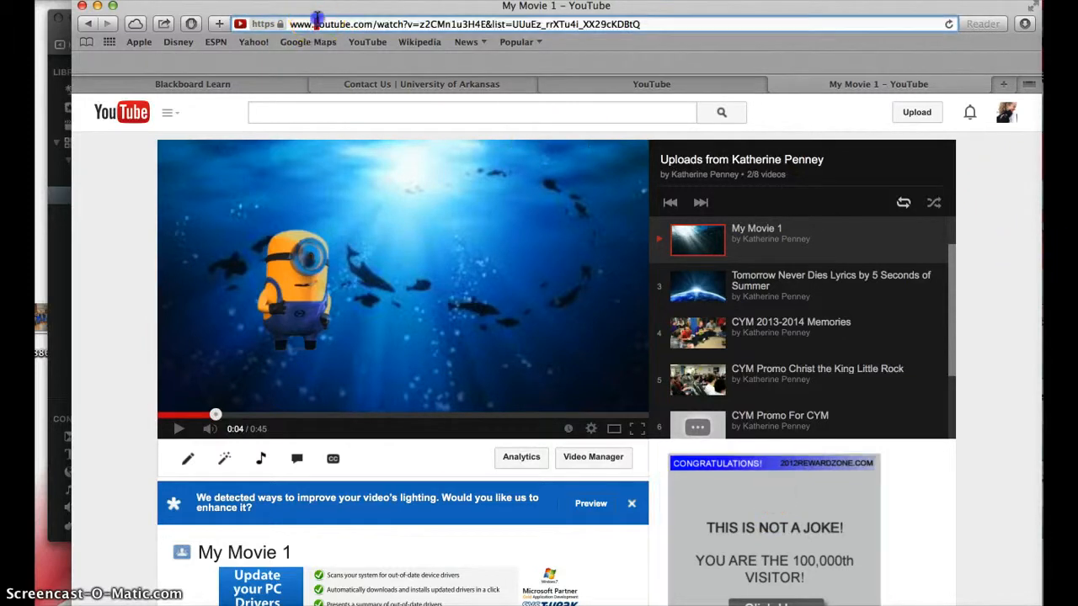
{"action": "type", "text": "ss"}
{"action": "key", "text": "Return"}
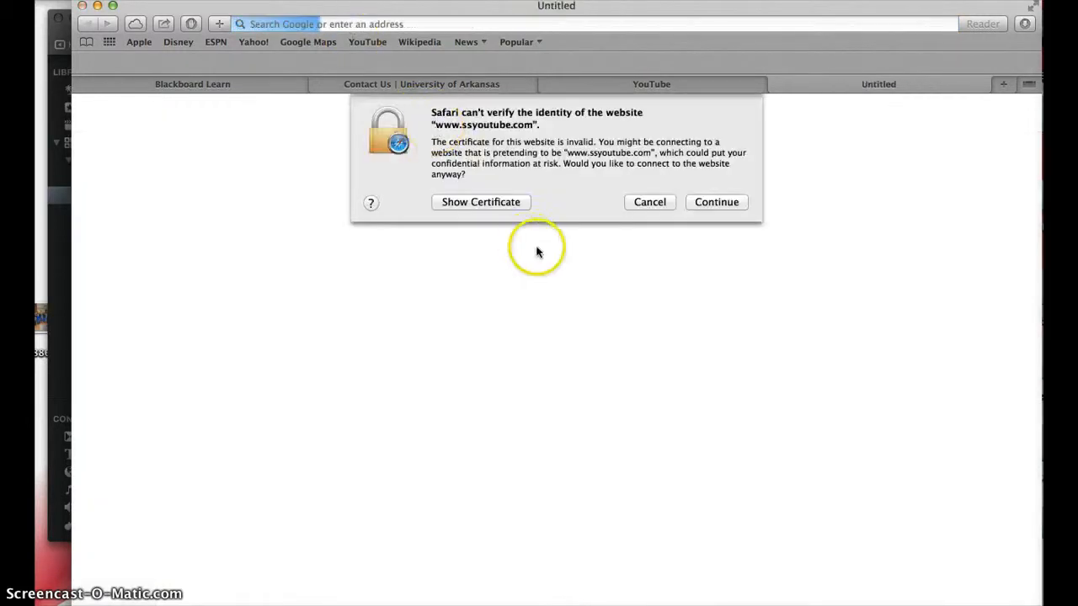
{"action": "left_click", "coordinate": [713, 203]}
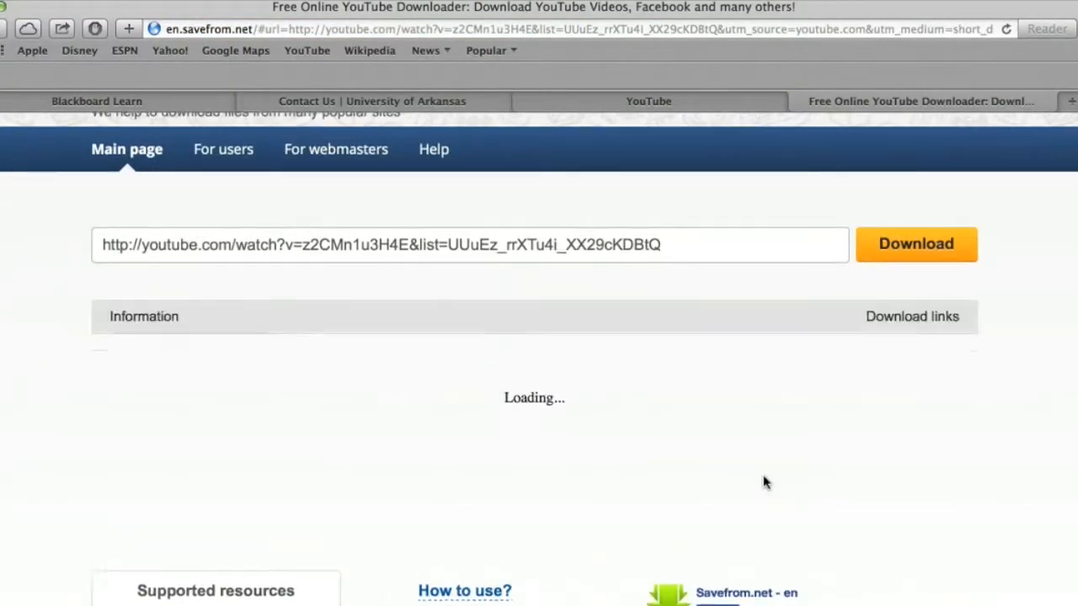
{"action": "left_click", "coordinate": [891, 371]}
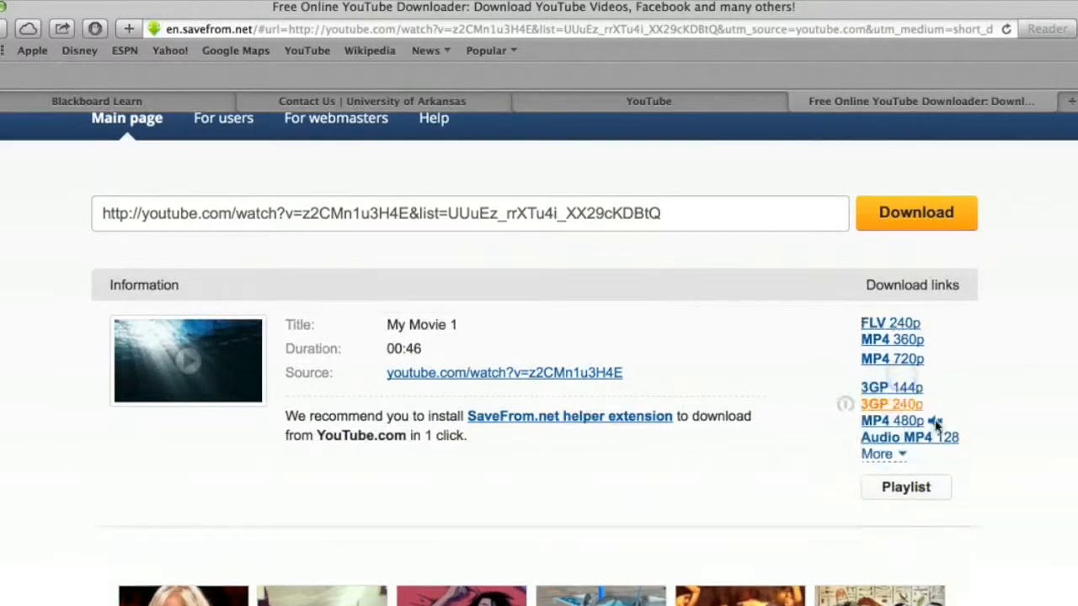